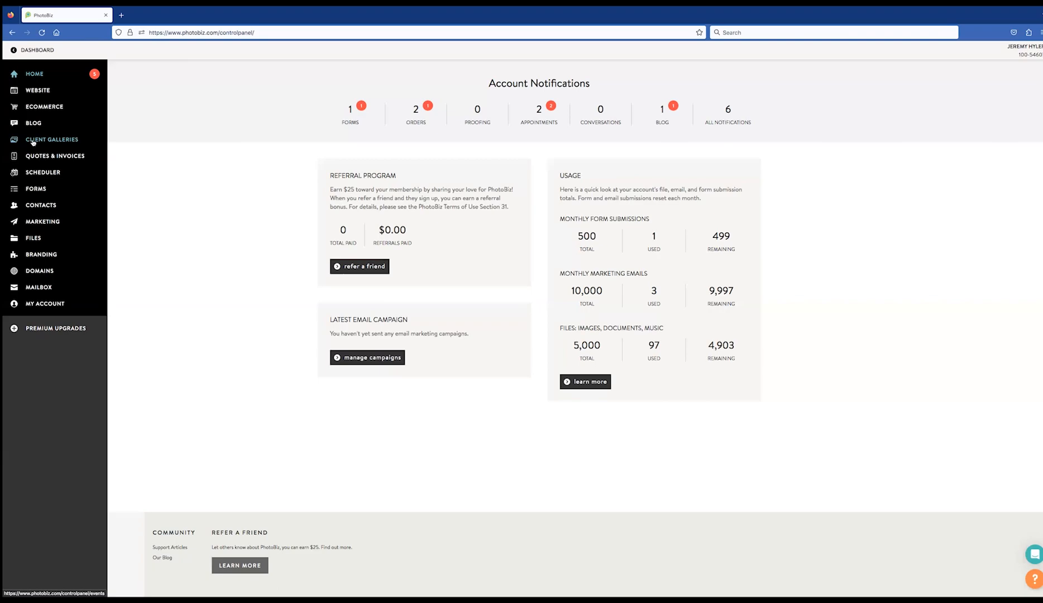
Open the Client Galleries Events page to confirm it has no categories yet
{"action": "left_click", "coordinate": [32, 141]}
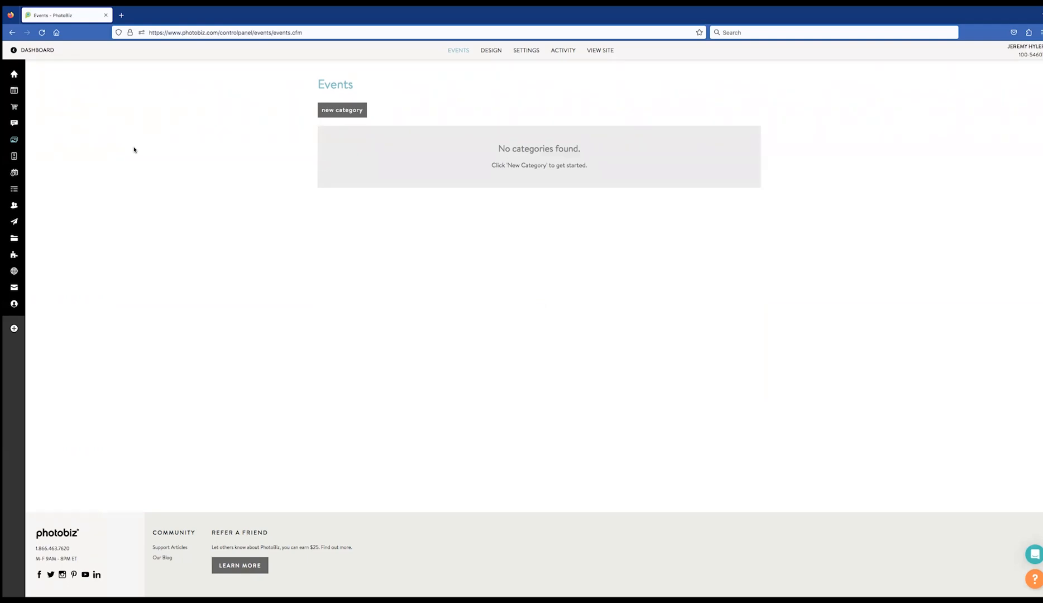
Add a new event category named 'Family Portraits'
{"action": "left_click", "coordinate": [338, 113]}
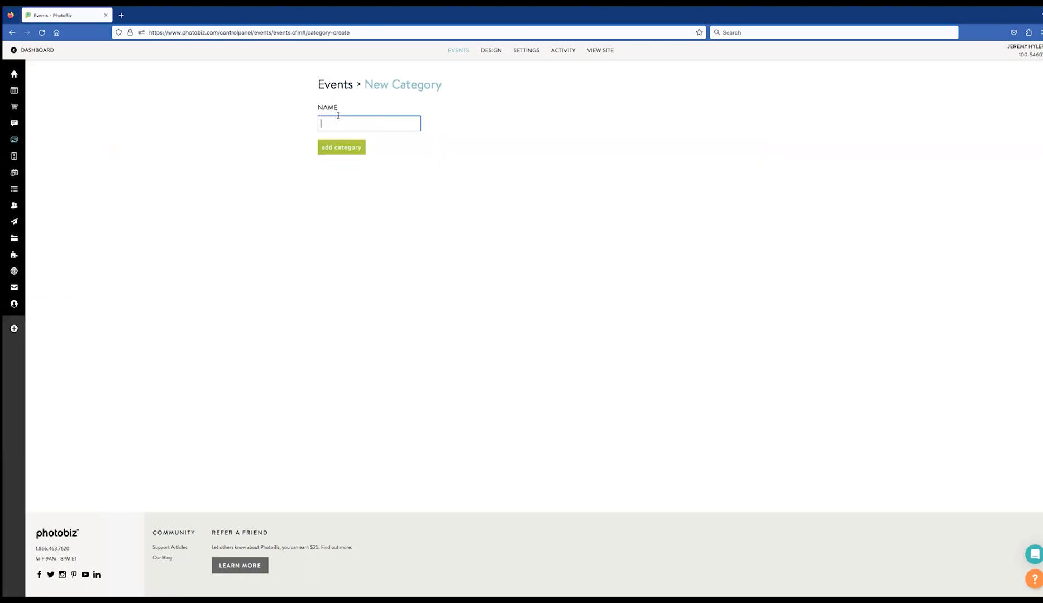
{"action": "type", "text": "Family Portraits"}
{"action": "left_click", "coordinate": [354, 149]}
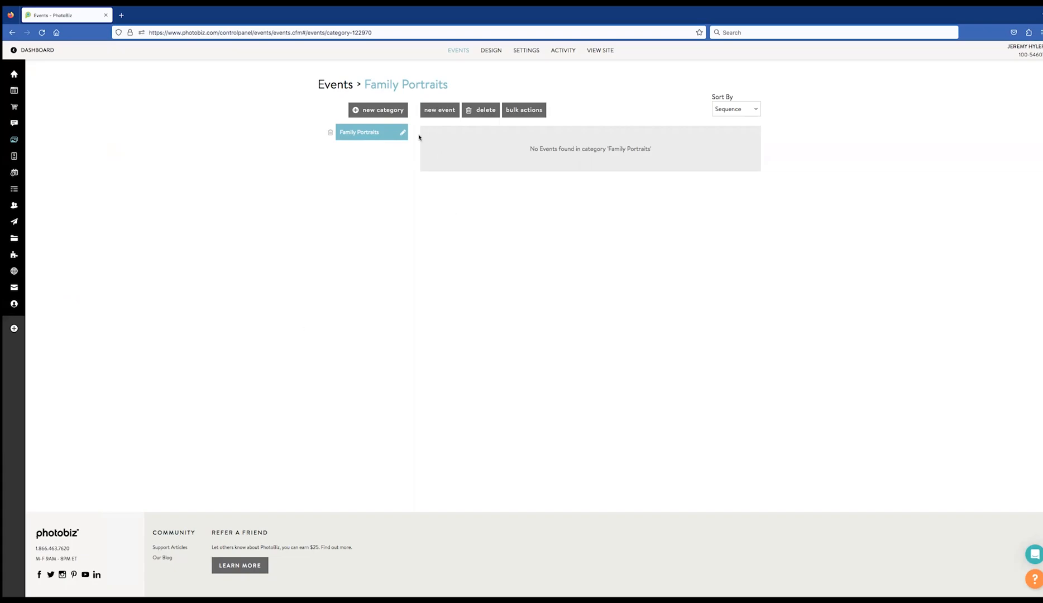
Start a new event under Family Portraits named 'Jones Family'
{"action": "left_click", "coordinate": [444, 110]}
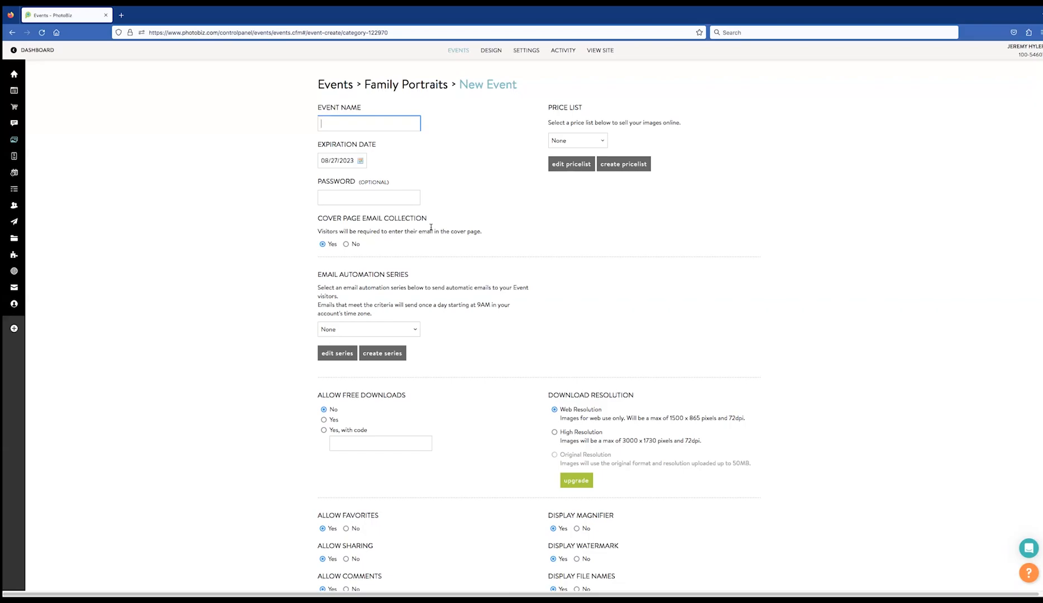
{"action": "type", "text": "Jones Family"}
Keep the expiration date at 08/27/2023 after trying August 9, and enter the gallery access password
{"action": "left_click", "coordinate": [349, 160]}
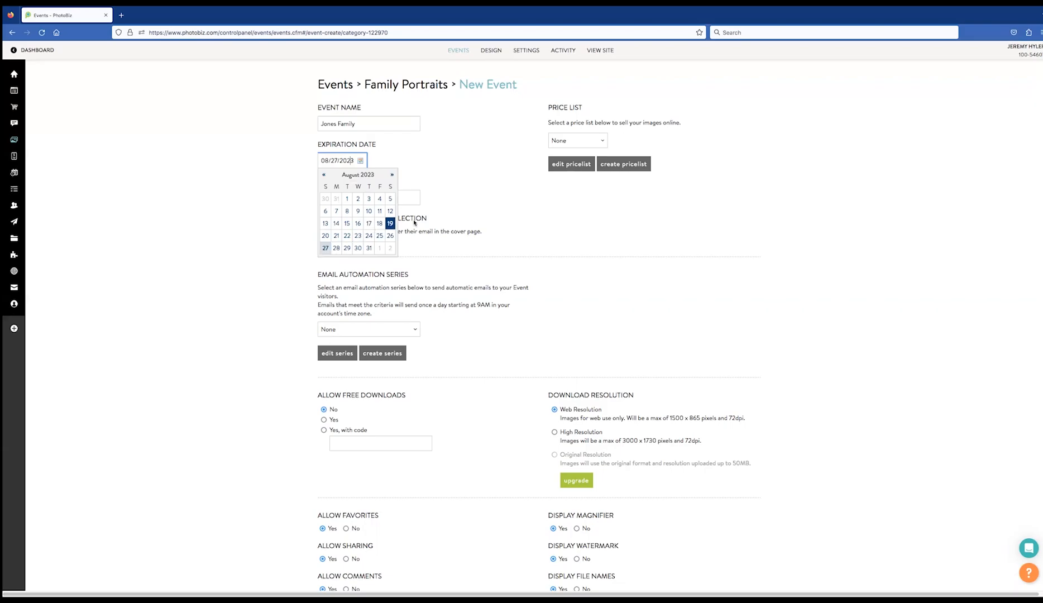
{"action": "left_click", "coordinate": [323, 175]}
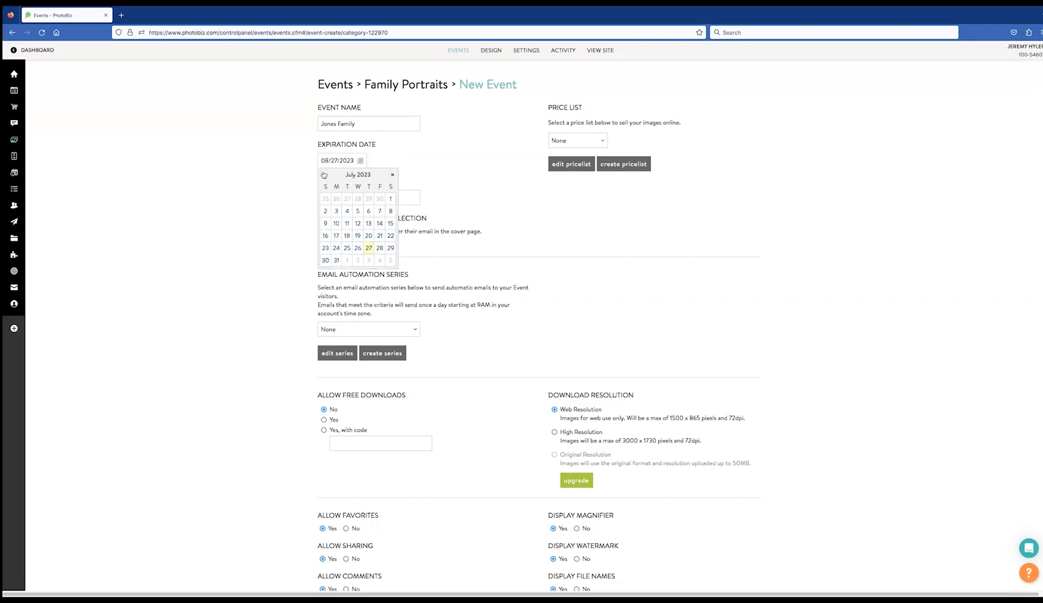
{"action": "left_click", "coordinate": [393, 175]}
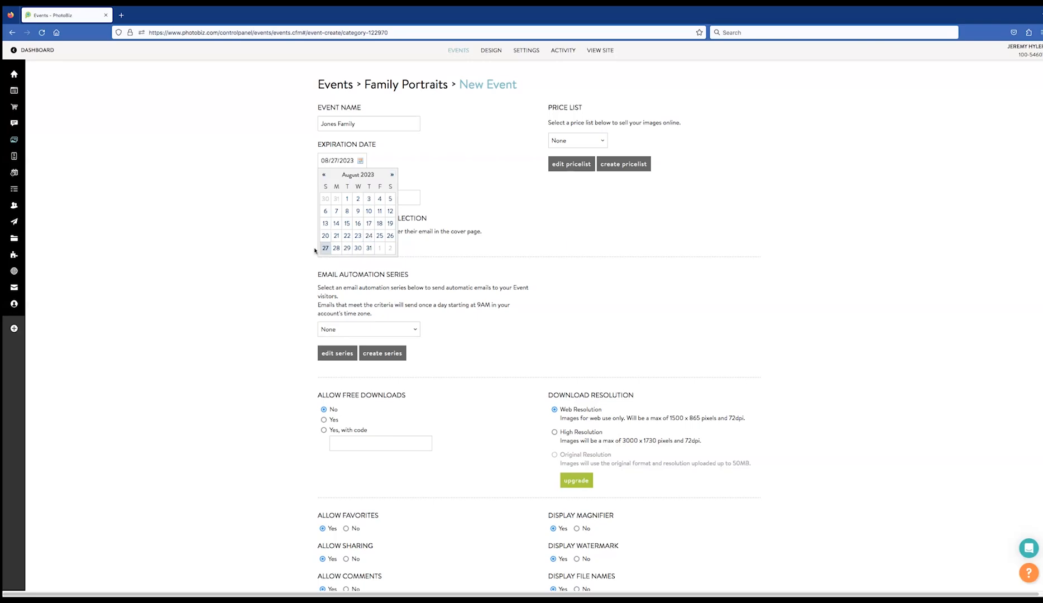
{"action": "left_click", "coordinate": [362, 212]}
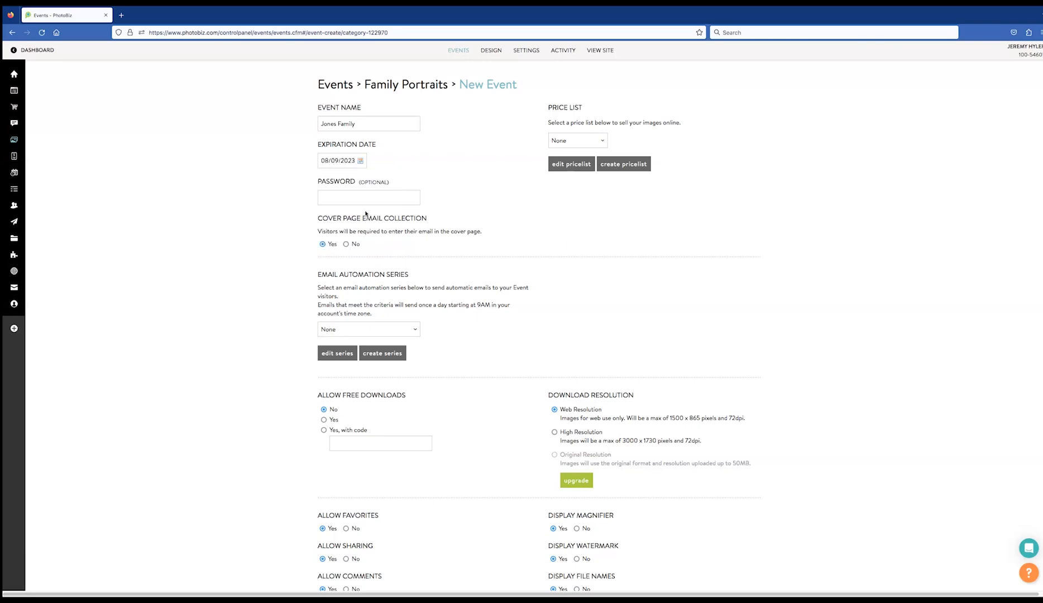
{"action": "left_click", "coordinate": [352, 161]}
{"action": "left_click", "coordinate": [326, 248]}
{"action": "left_click", "coordinate": [335, 200]}
{"action": "type", "text": "password"}
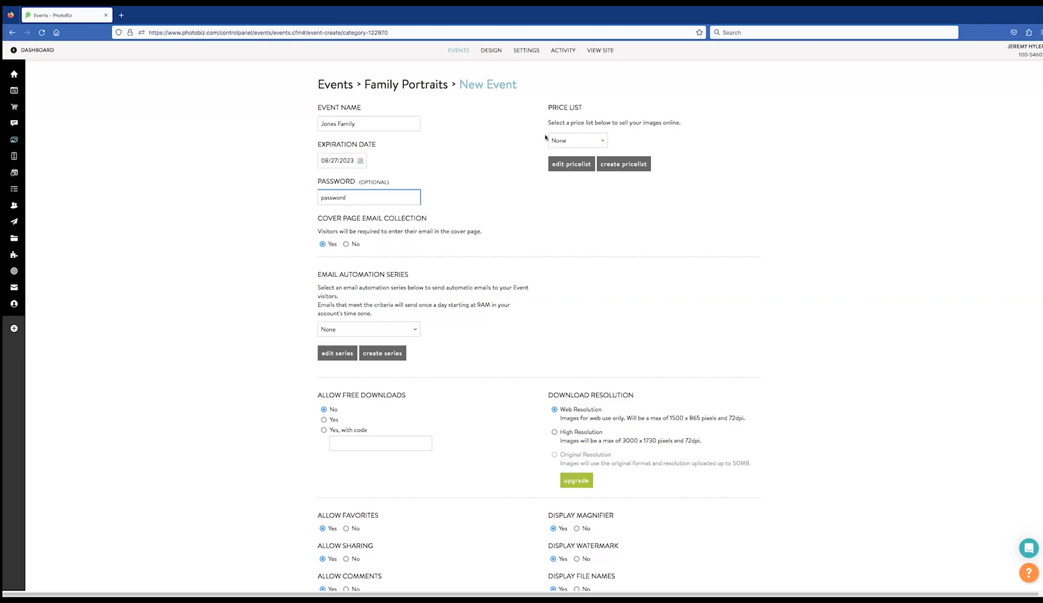
Choose Portrait Price List as the Jones Family event's price list
{"action": "left_click", "coordinate": [578, 140]}
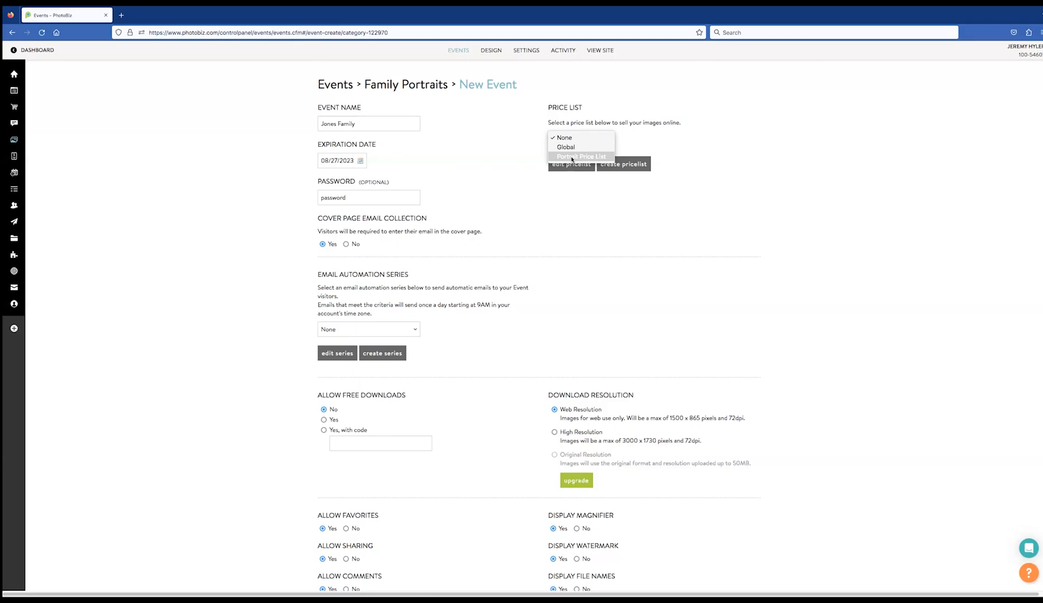
{"action": "left_click", "coordinate": [572, 157]}
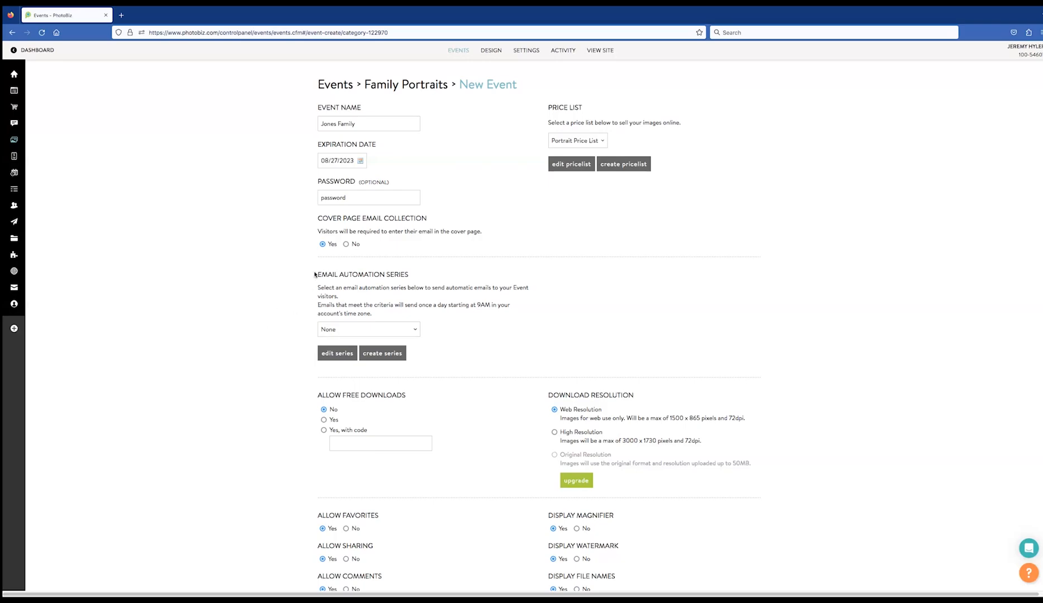
Select the Client Galleries Event & Cart Reminder Series as the email automation series
{"action": "left_click", "coordinate": [355, 329]}
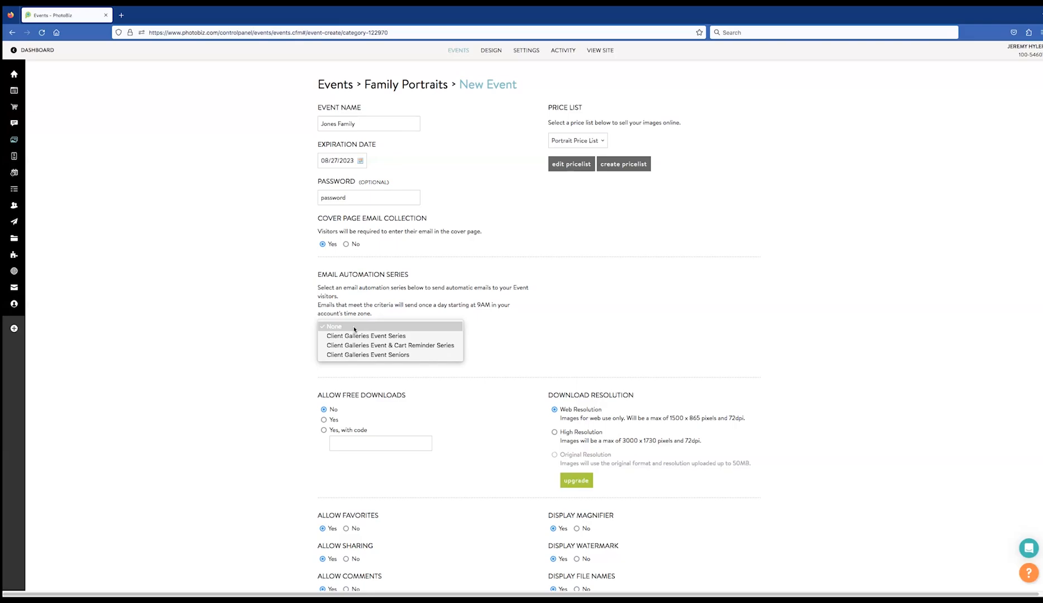
{"action": "left_click", "coordinate": [386, 346]}
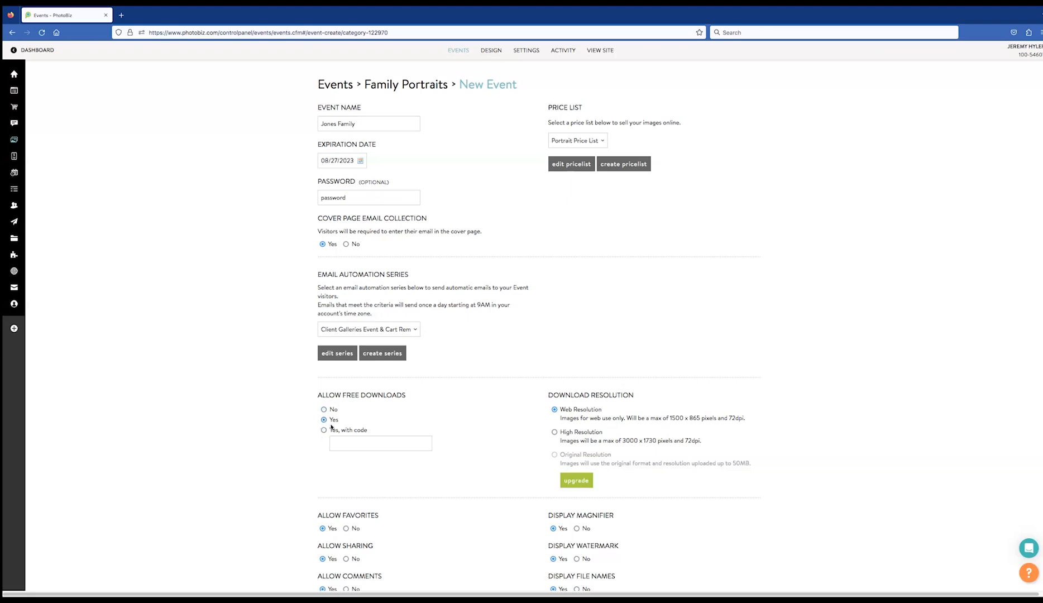
Set Allow Free Downloads to No after briefly choosing 'Yes, with code'
{"action": "left_click", "coordinate": [324, 430]}
{"action": "left_click", "coordinate": [324, 409]}
Turn Allow Sharing on and create the Jones Family event
{"action": "scroll", "coordinate": [510, 441], "scroll_direction": "down", "scroll_amount": 3}
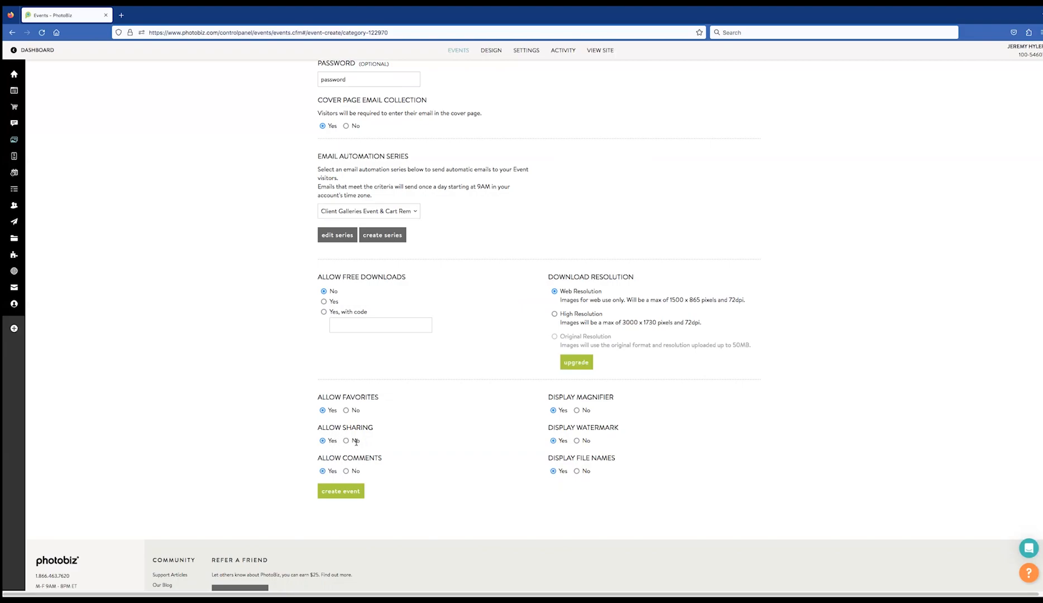
{"action": "left_click", "coordinate": [324, 441]}
{"action": "left_click", "coordinate": [336, 492]}
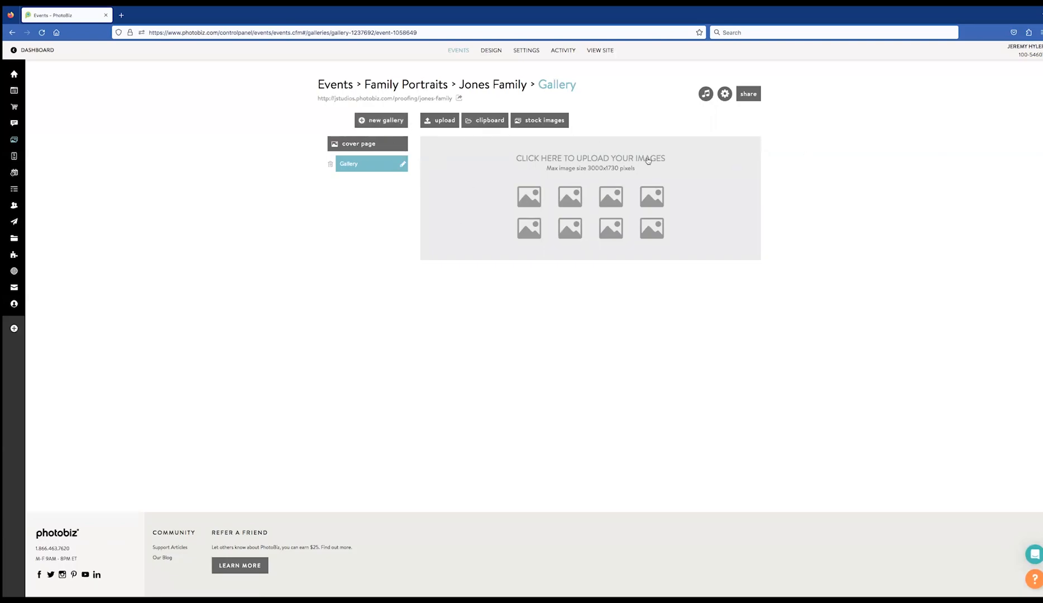
Upload the five jonesfamily photos from the Jones Family folder into the Gallery
{"action": "left_click", "coordinate": [442, 122]}
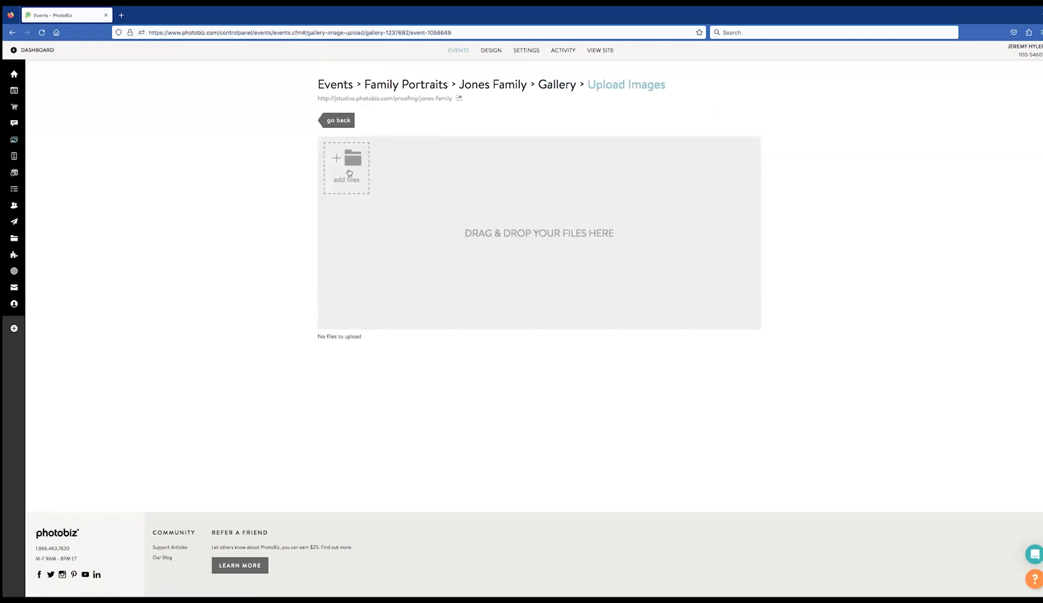
{"action": "left_click", "coordinate": [348, 172]}
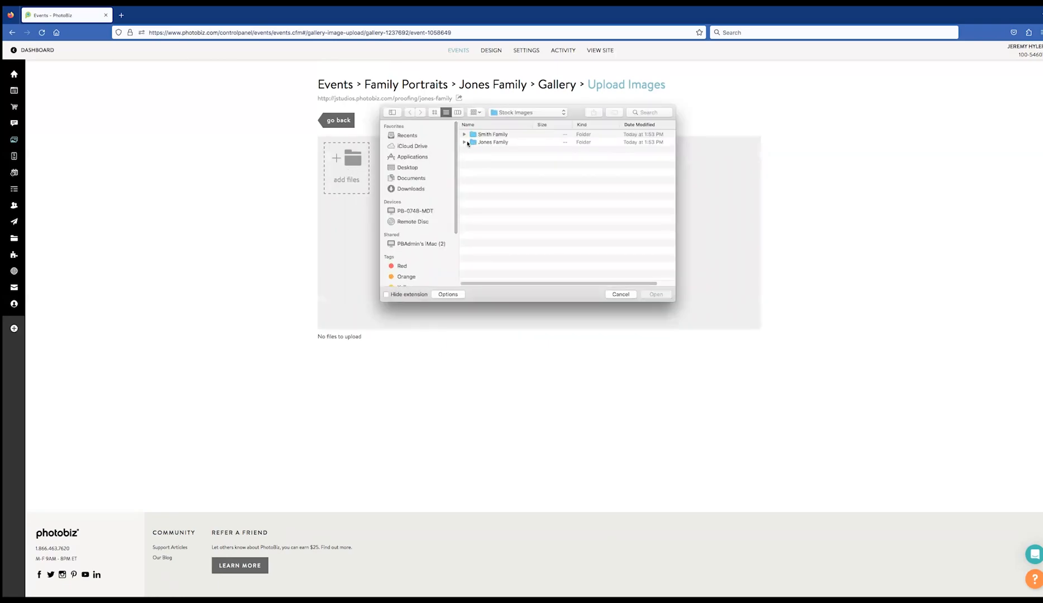
{"action": "left_click", "coordinate": [464, 142]}
{"action": "left_click", "coordinate": [499, 150]}
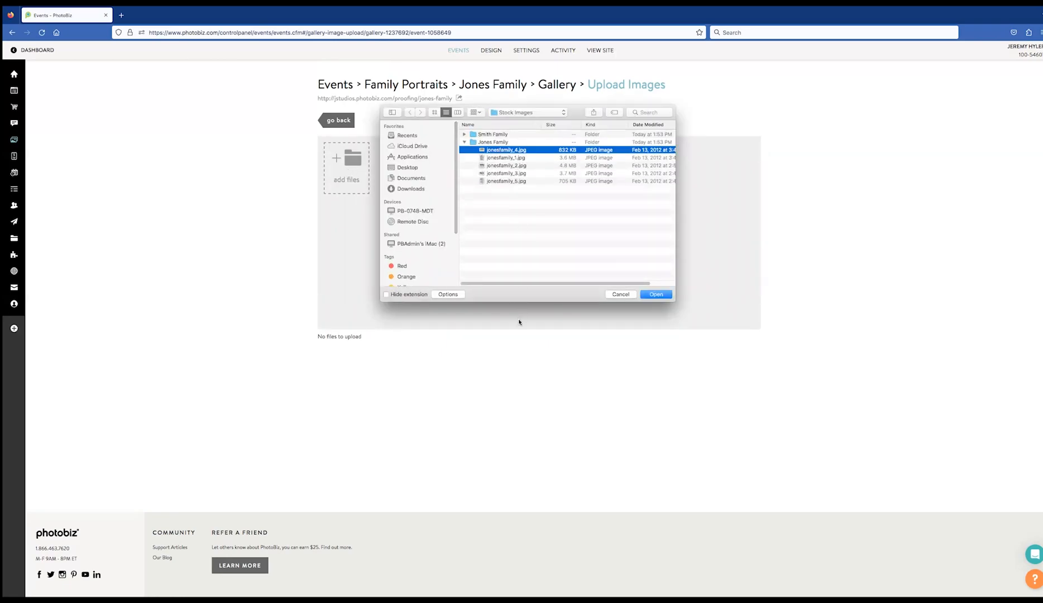
{"action": "left_click", "coordinate": [500, 182], "text": "shift"}
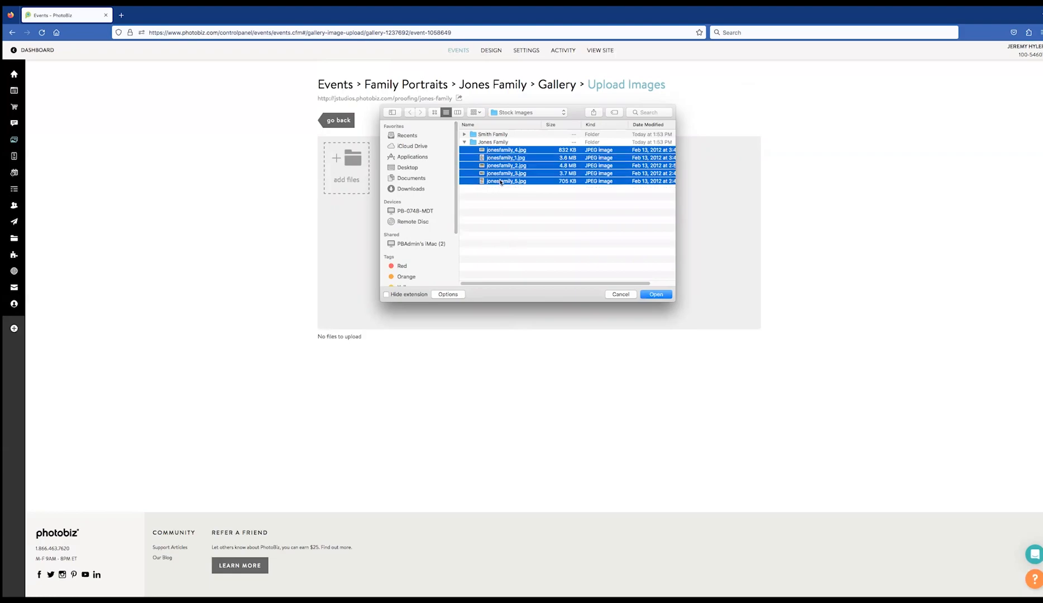
{"action": "left_click", "coordinate": [654, 296]}
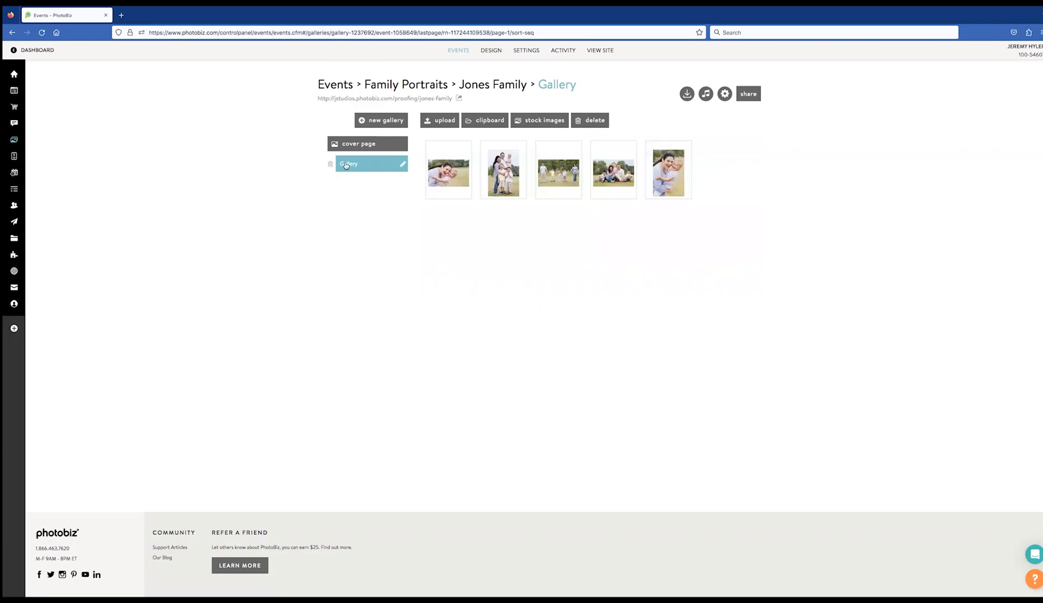
{"action": "left_click", "coordinate": [363, 122]}
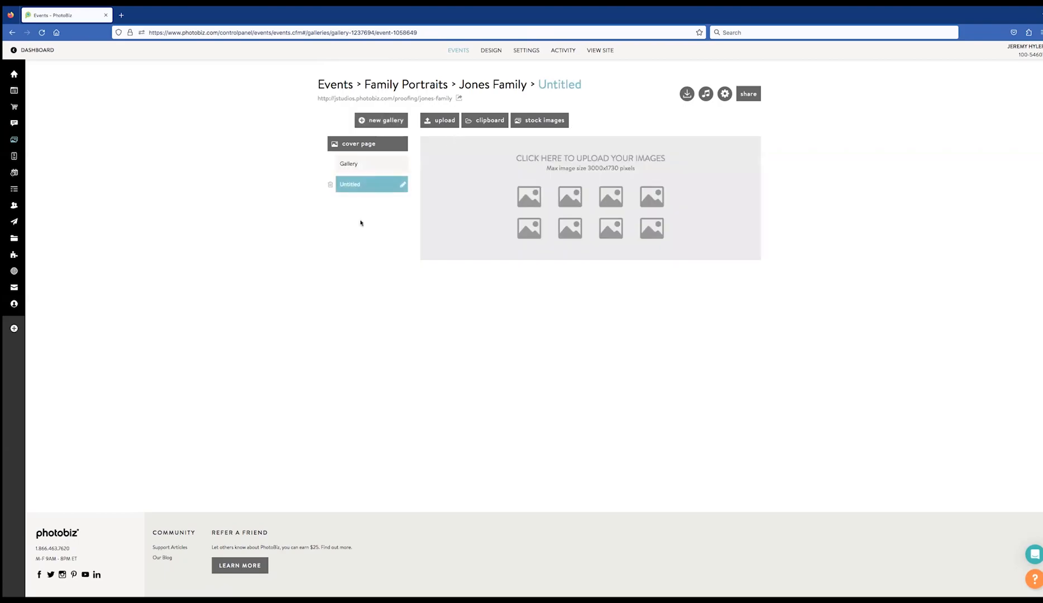
{"action": "left_click", "coordinate": [402, 186]}
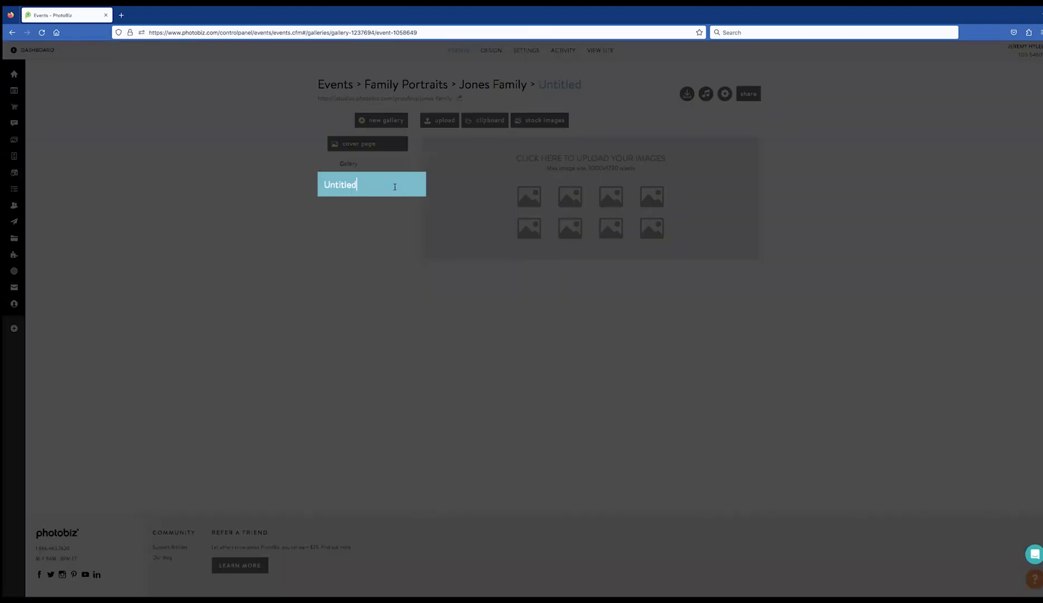
{"action": "key", "text": "ctrl+a"}
{"action": "type", "text": "Galler 2"}
{"action": "key", "text": "Return"}
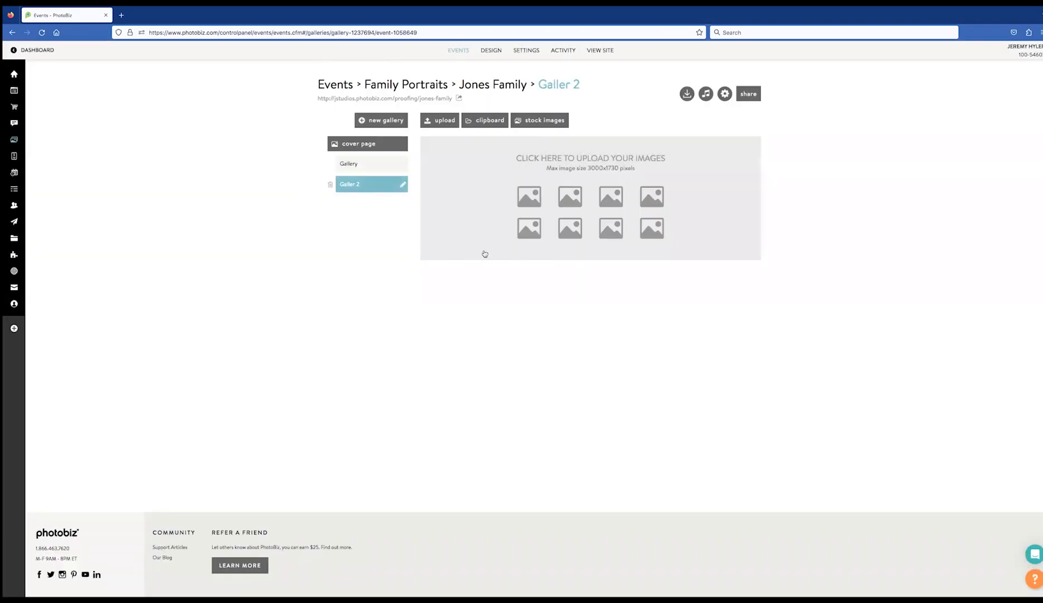
{"action": "left_click", "coordinate": [403, 186]}
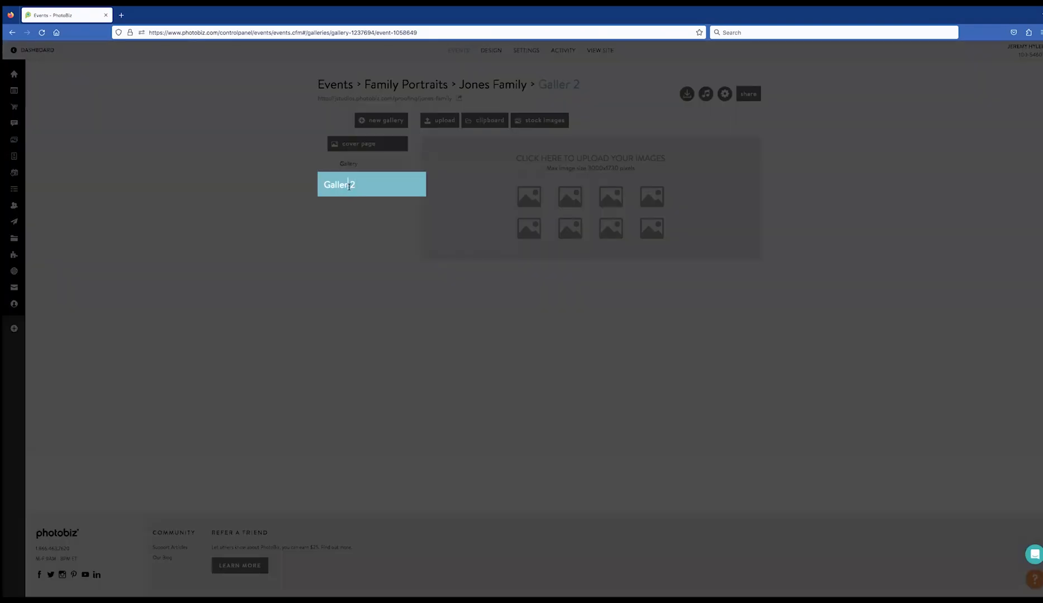
{"action": "type", "text": "y"}
{"action": "key", "text": "Return"}
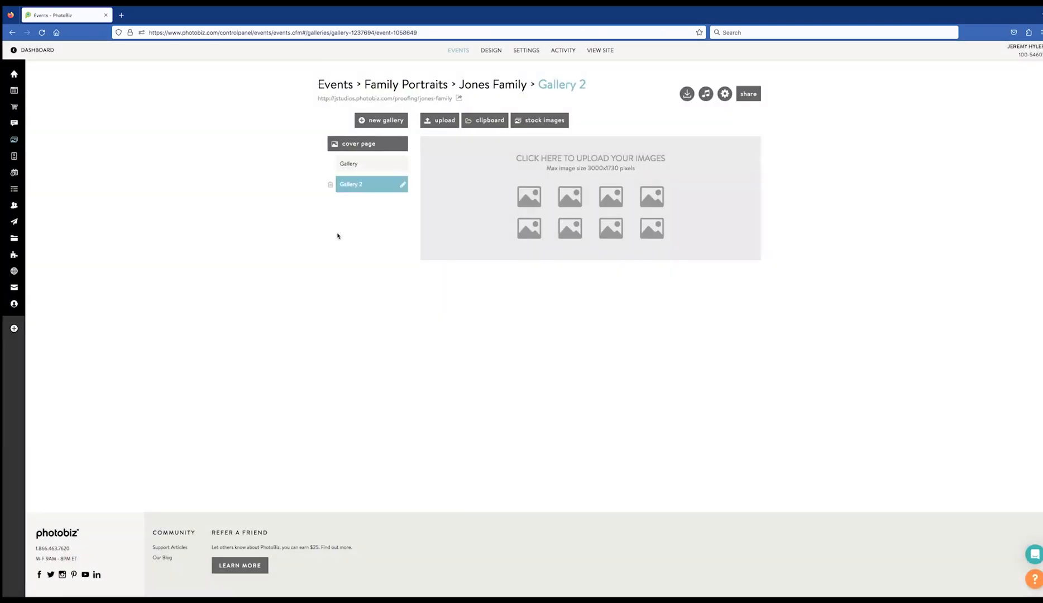
{"action": "left_click", "coordinate": [368, 164]}
{"action": "left_click", "coordinate": [382, 186]}
{"action": "left_click", "coordinate": [371, 165]}
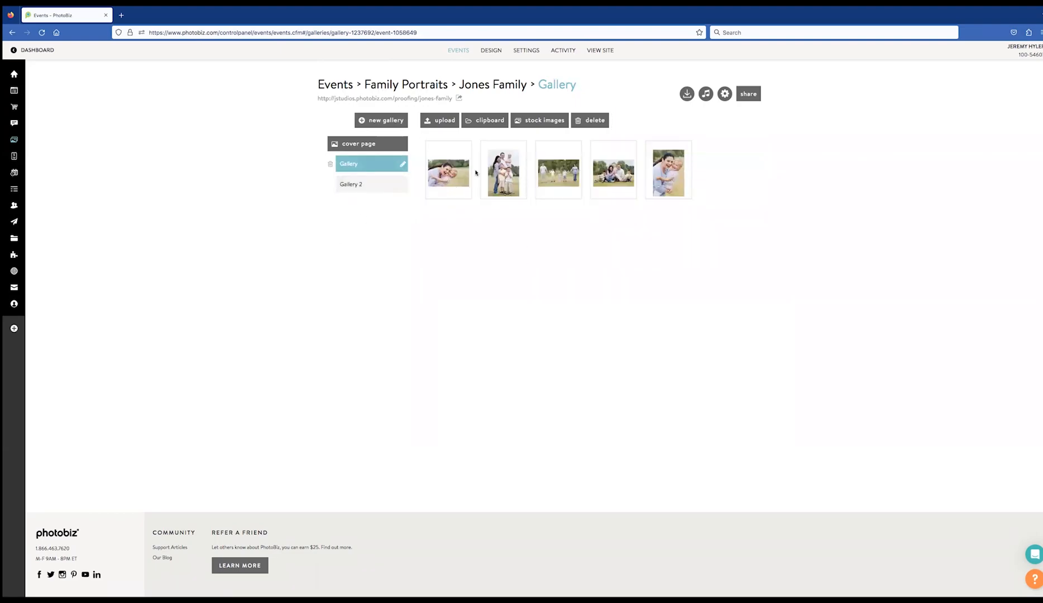
{"action": "left_click_drag", "start_coordinate": [433, 175], "coordinate": [360, 184]}
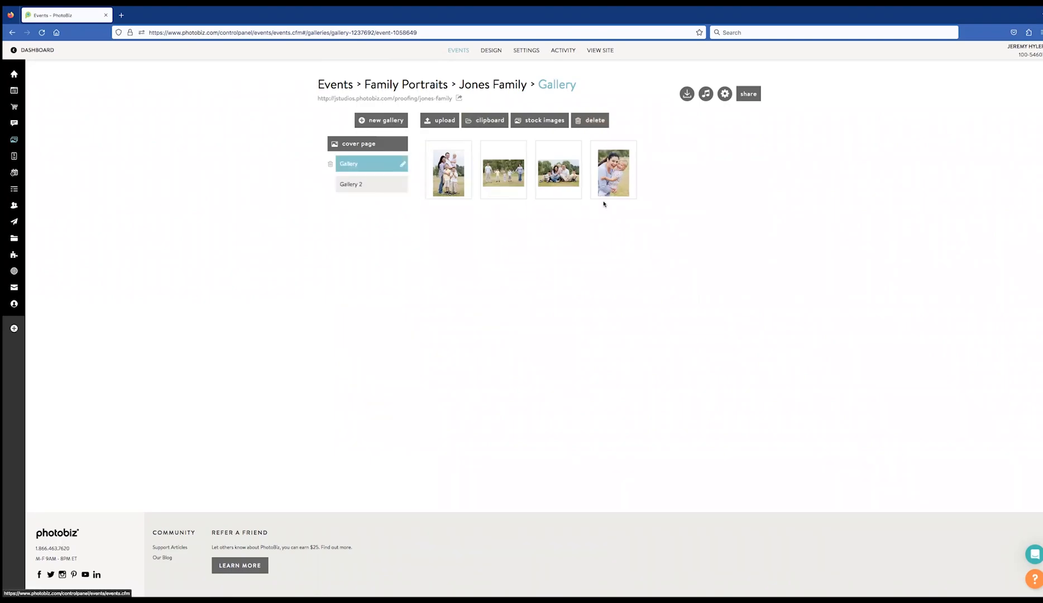
{"action": "left_click_drag", "start_coordinate": [612, 177], "coordinate": [372, 184]}
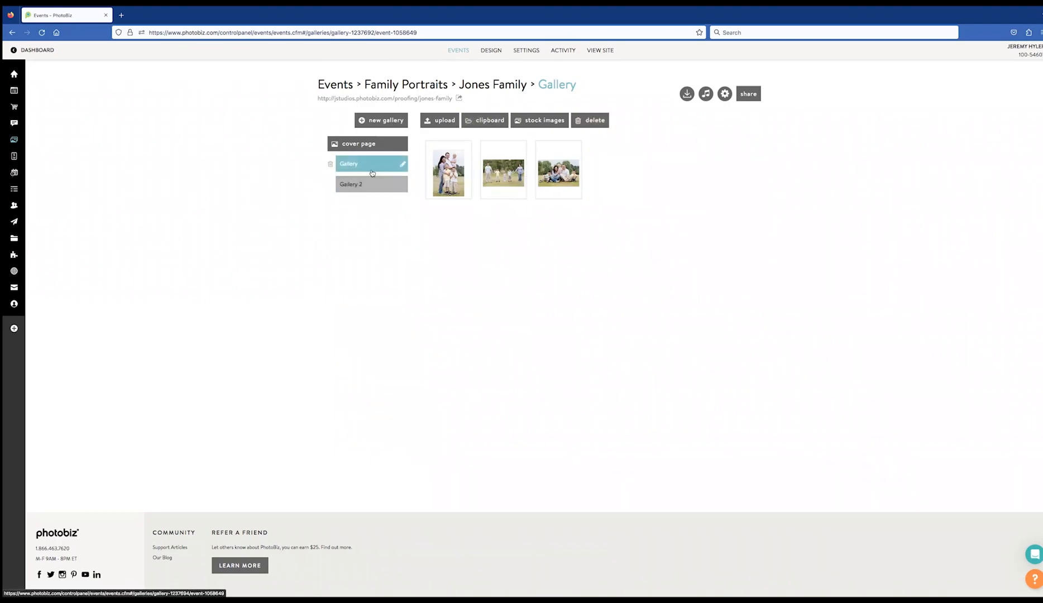
{"action": "left_click", "coordinate": [369, 185]}
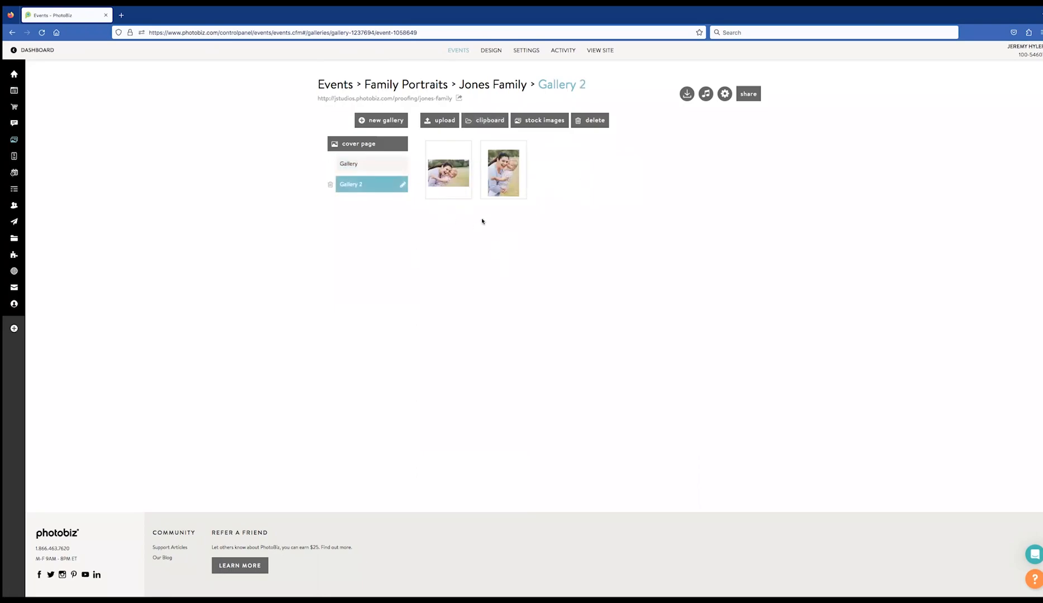
{"action": "left_click", "coordinate": [366, 164]}
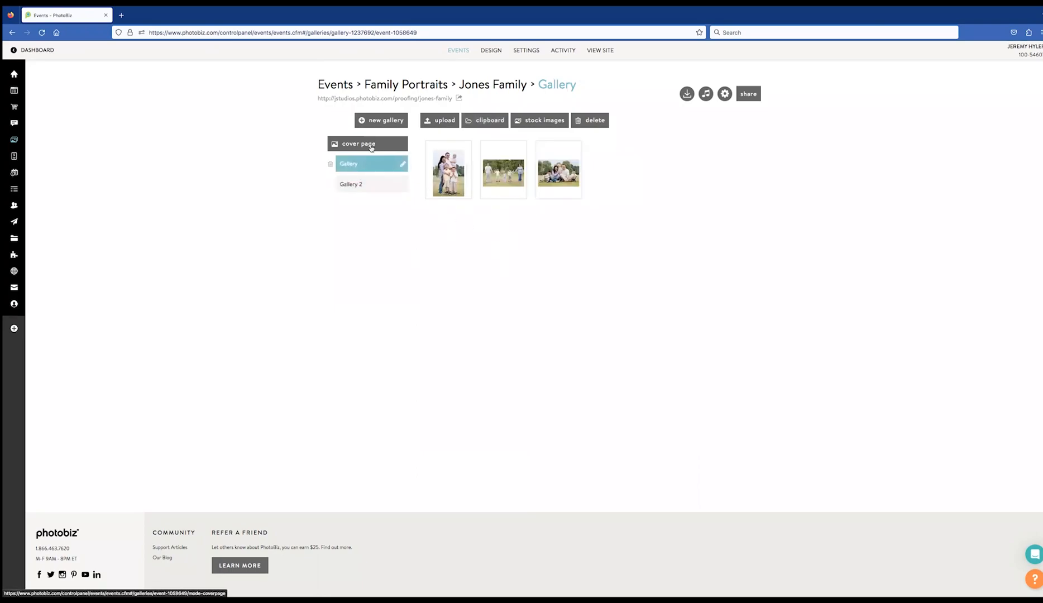
Give the cover page a custom layout with the square right design
{"action": "left_click", "coordinate": [372, 146]}
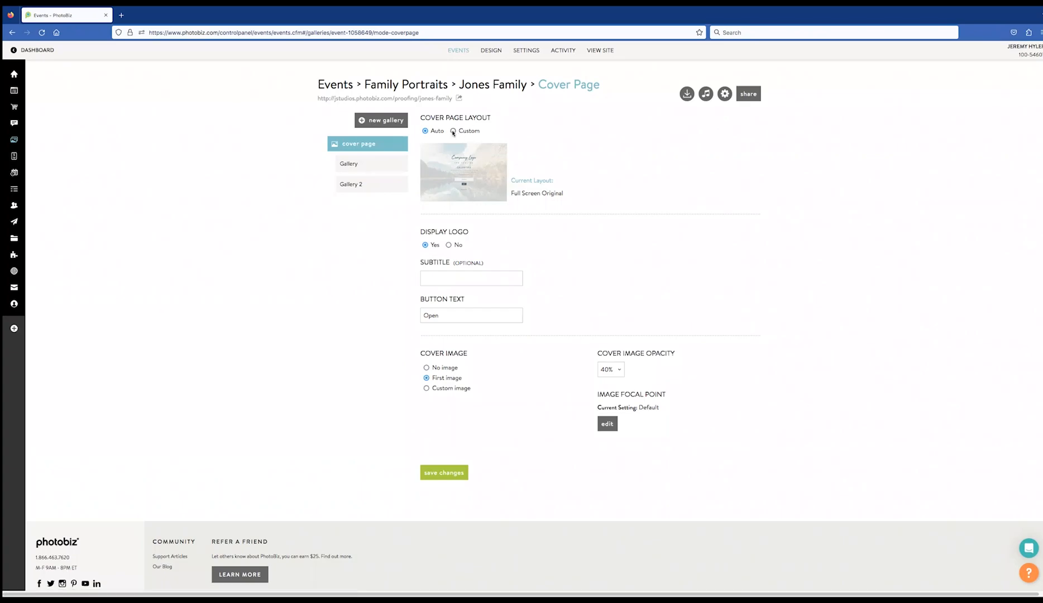
{"action": "left_click", "coordinate": [452, 131]}
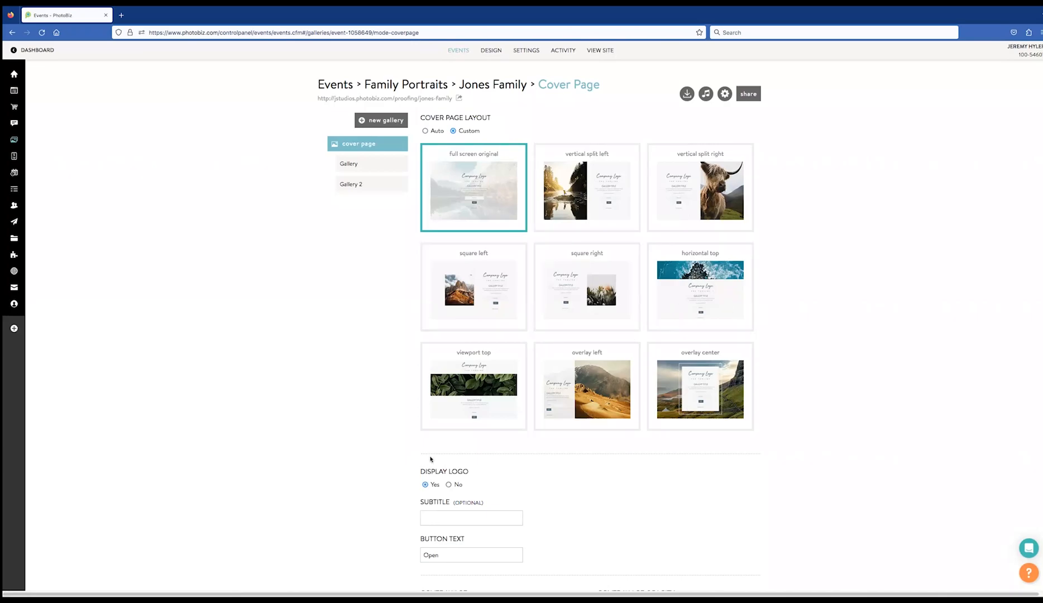
{"action": "scroll", "coordinate": [406, 390], "scroll_direction": "down", "scroll_amount": 2}
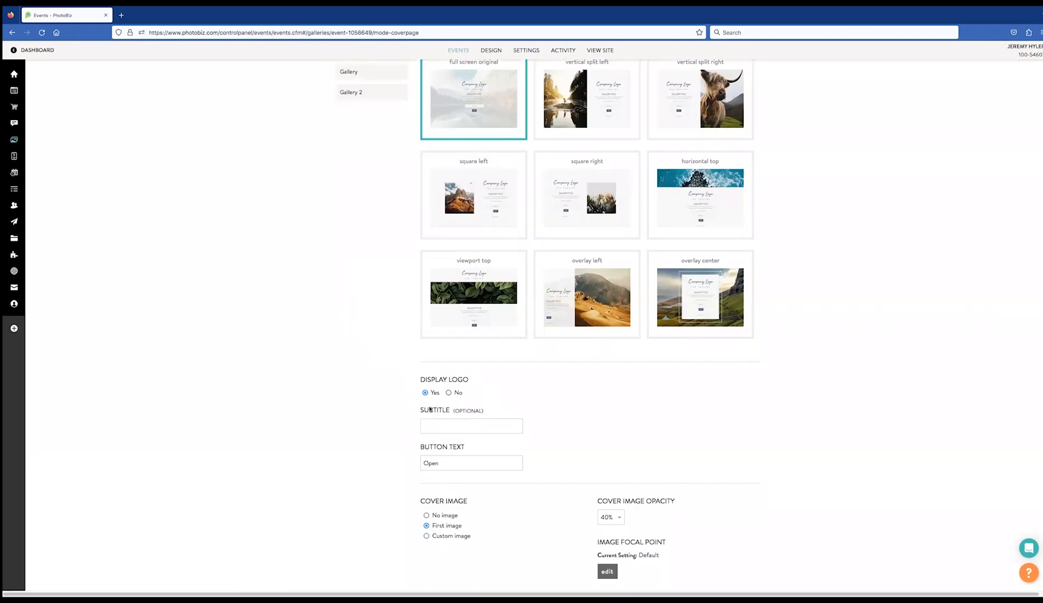
{"action": "left_click", "coordinate": [465, 424]}
{"action": "scroll", "coordinate": [478, 335], "scroll_direction": "down", "scroll_amount": 2}
{"action": "scroll", "coordinate": [491, 329], "scroll_direction": "up", "scroll_amount": 2}
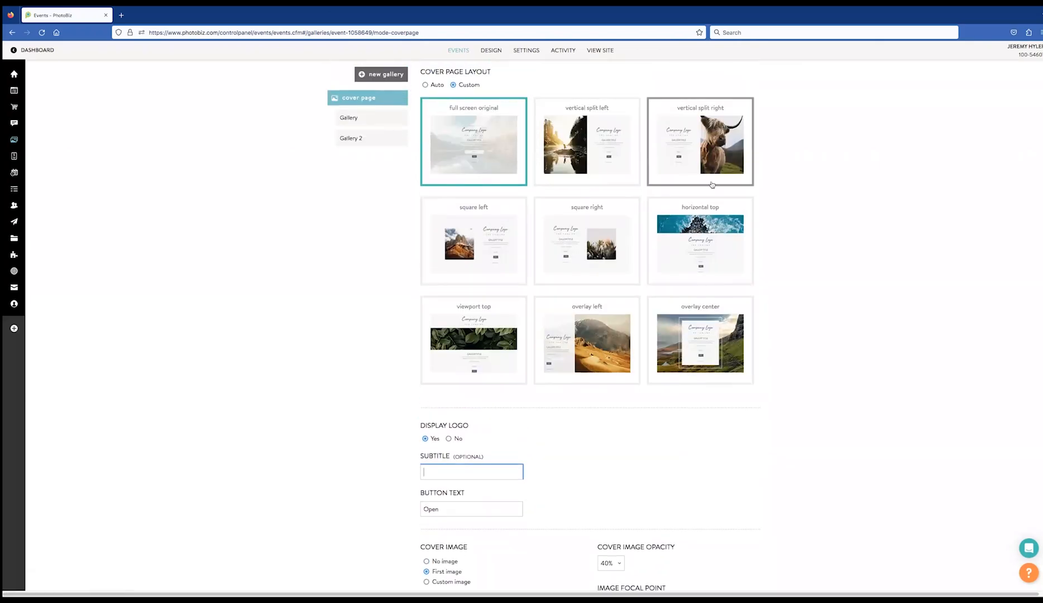
{"action": "left_click", "coordinate": [598, 266]}
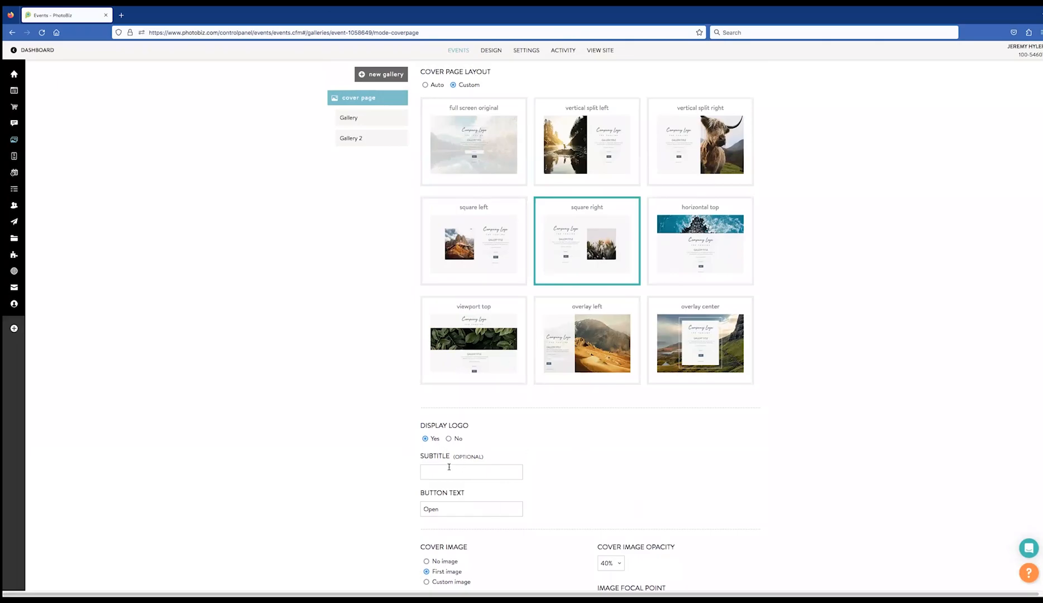
Use the first image as the cover image at 55% opacity
{"action": "scroll", "coordinate": [447, 455], "scroll_direction": "up", "scroll_amount": 1}
{"action": "scroll", "coordinate": [448, 463], "scroll_direction": "down", "scroll_amount": 3}
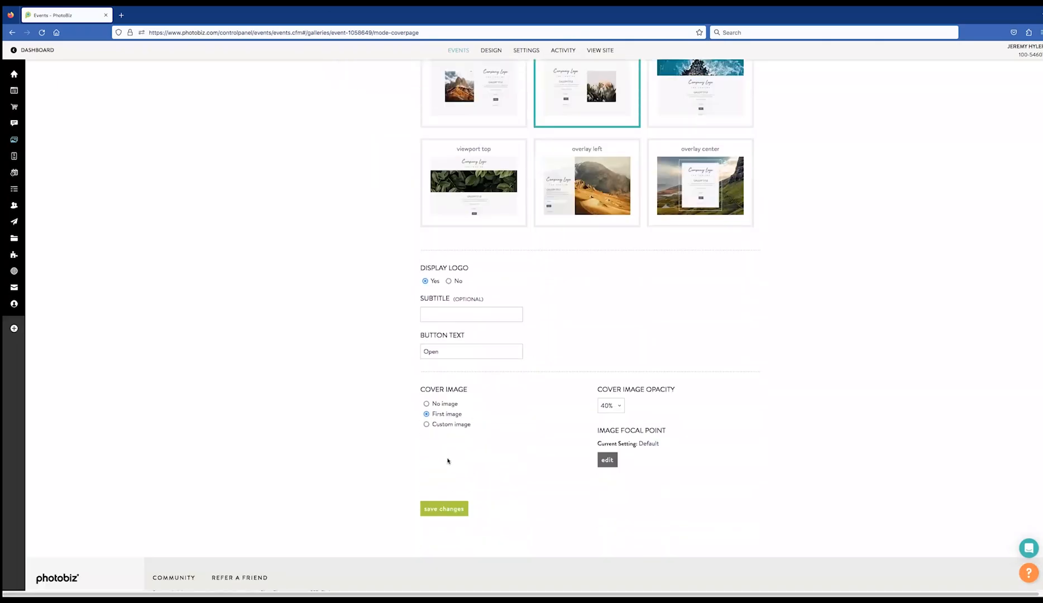
{"action": "left_click", "coordinate": [427, 404]}
{"action": "left_click", "coordinate": [426, 414]}
{"action": "left_click", "coordinate": [427, 425]}
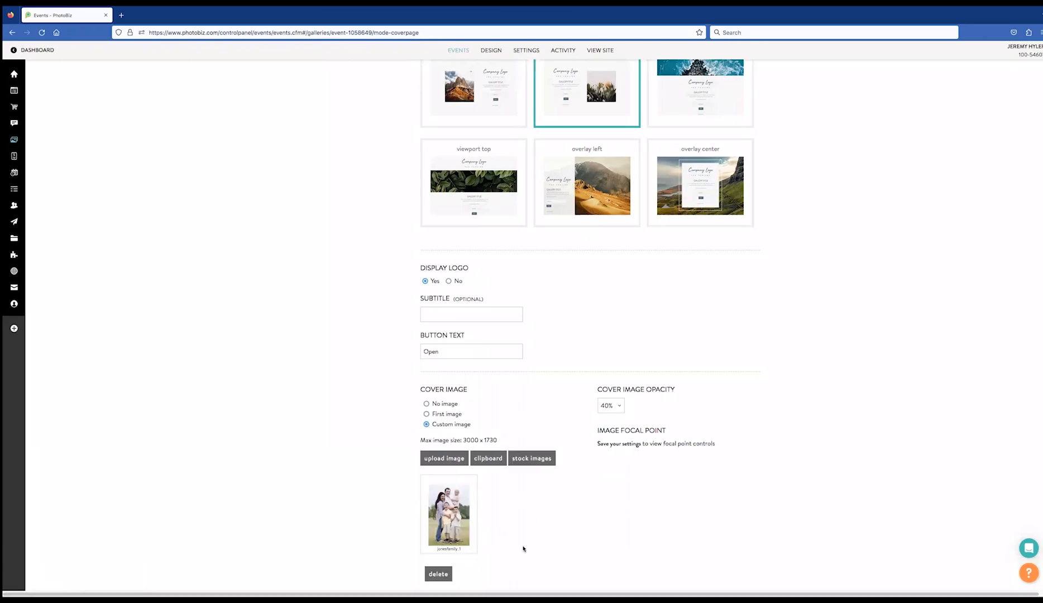
{"action": "left_click", "coordinate": [427, 415]}
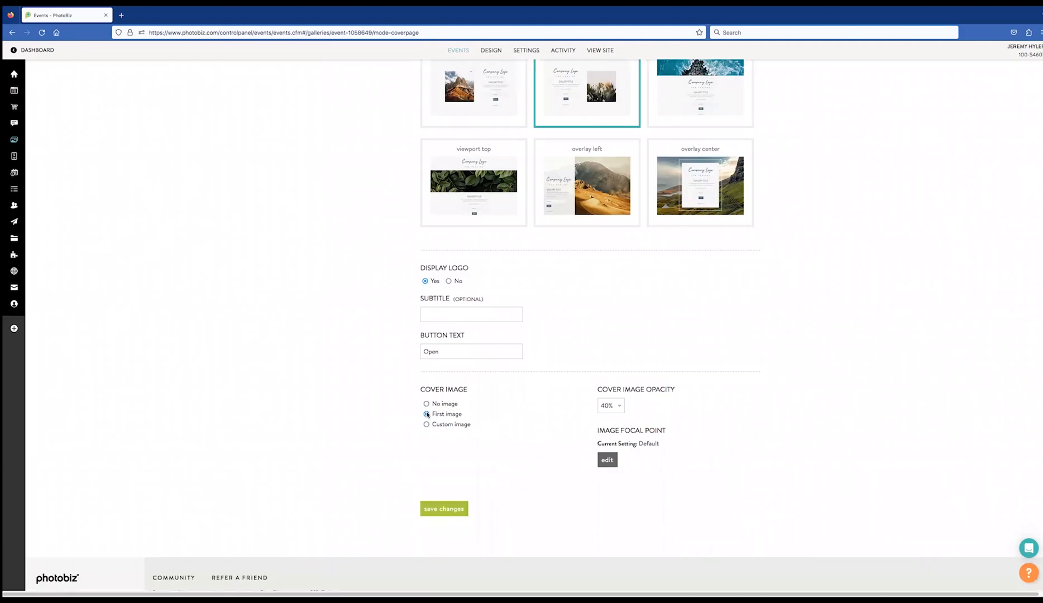
{"action": "left_click", "coordinate": [619, 408]}
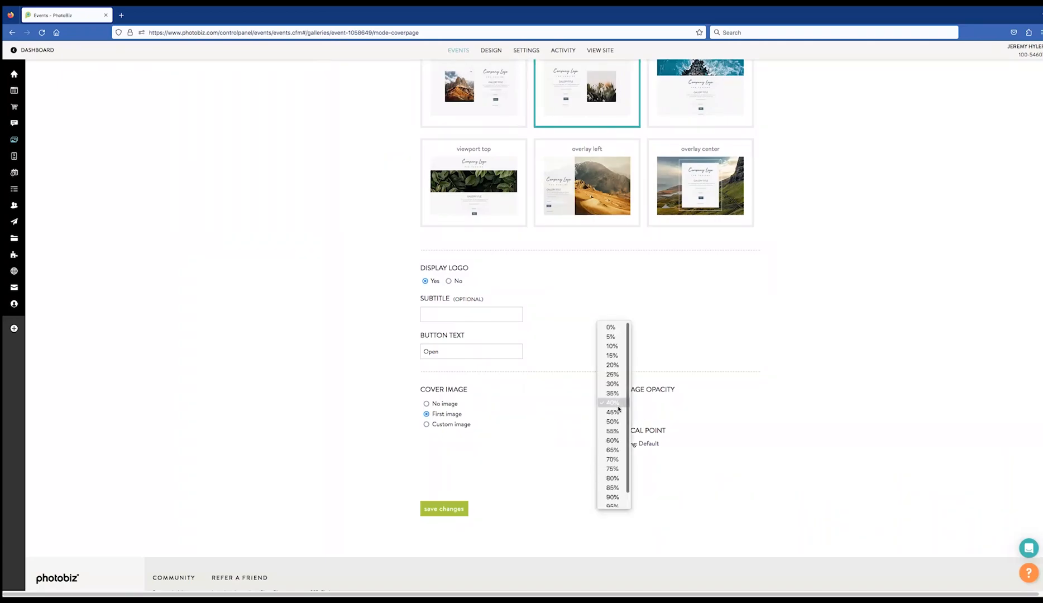
{"action": "scroll", "coordinate": [612, 485], "scroll_direction": "down", "scroll_amount": 1}
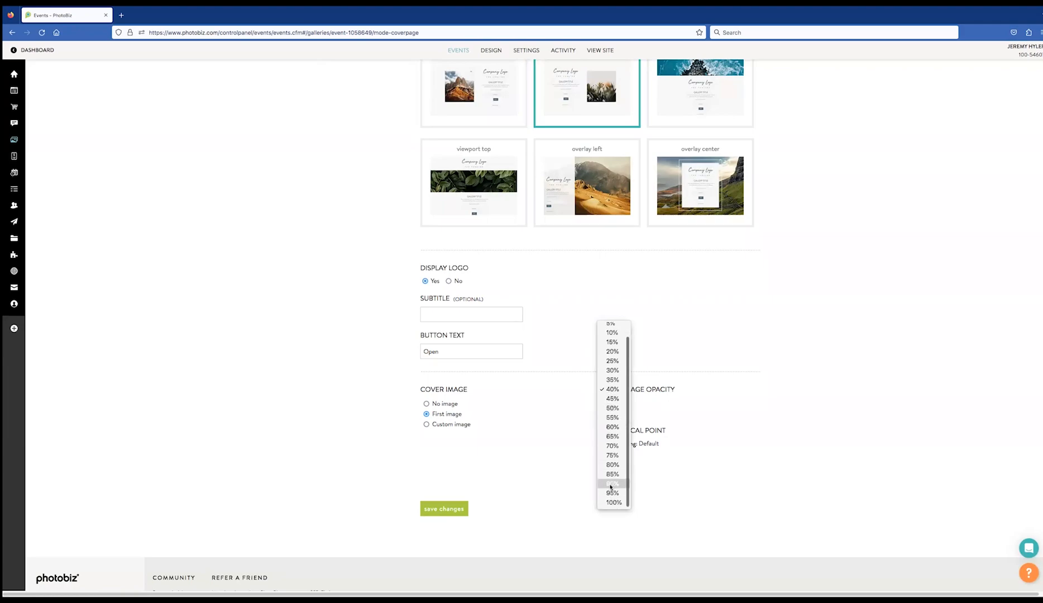
{"action": "left_click", "coordinate": [612, 417]}
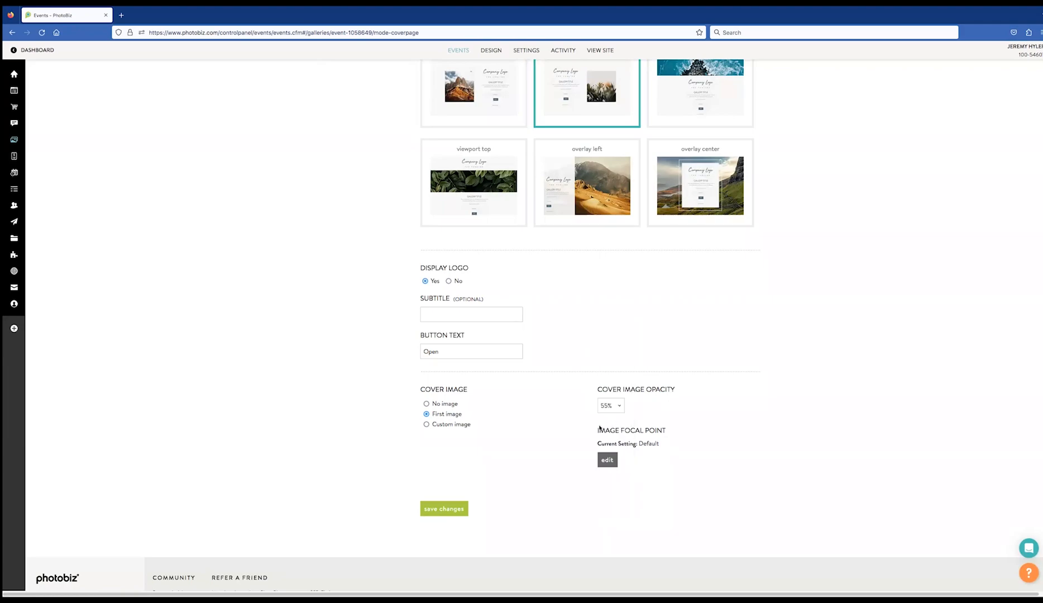
Move the cover image focal point onto the mother's face and save the cover page settings
{"action": "left_click", "coordinate": [598, 461]}
{"action": "left_click_drag", "start_coordinate": [531, 306], "coordinate": [497, 201]}
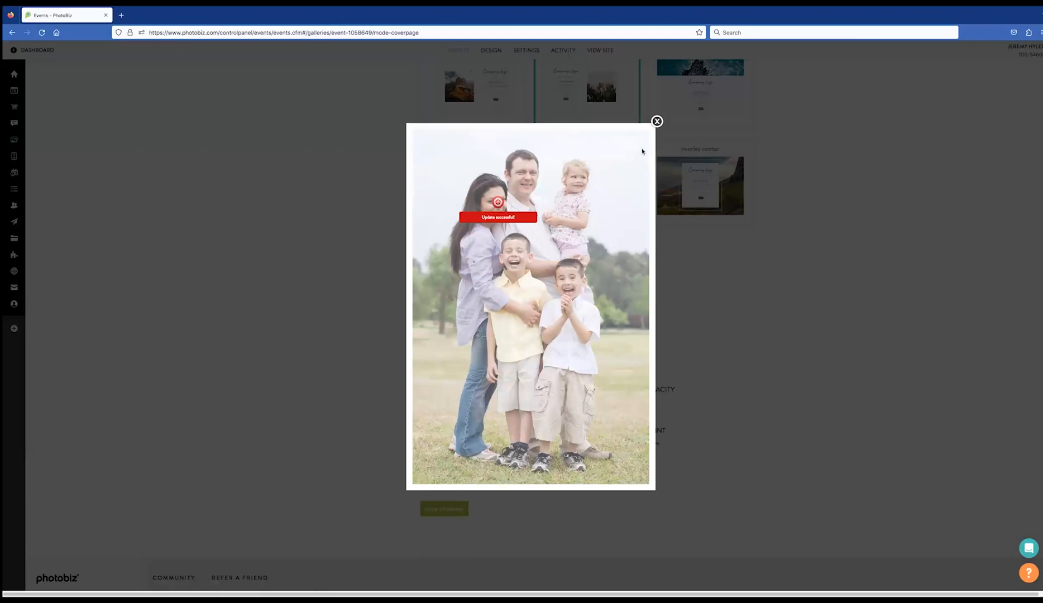
{"action": "left_click", "coordinate": [657, 121]}
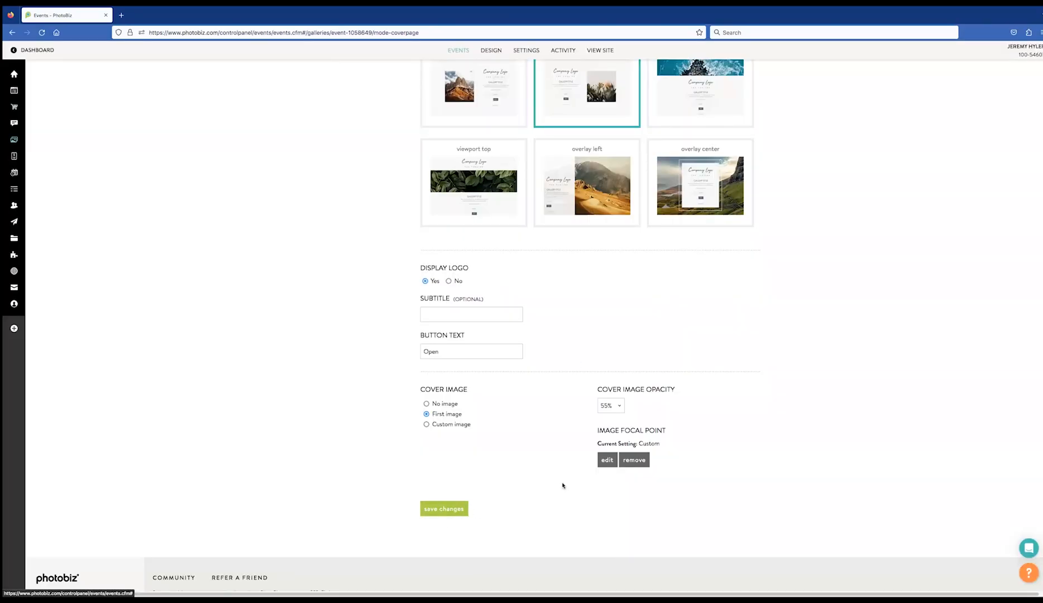
{"action": "left_click", "coordinate": [437, 509]}
{"action": "scroll", "coordinate": [404, 491], "scroll_direction": "down", "scroll_amount": 4}
{"action": "scroll", "coordinate": [403, 376], "scroll_direction": "up", "scroll_amount": 3}
{"action": "scroll", "coordinate": [404, 376], "scroll_direction": "up", "scroll_amount": 3}
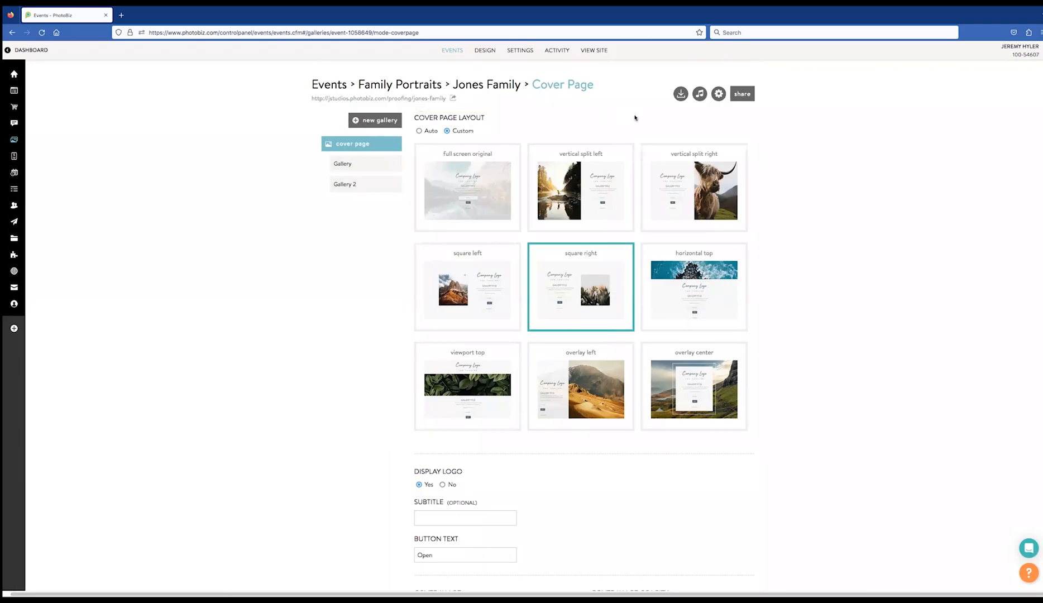
Email Gallery 2 to the client's address as high-resolution download files
{"action": "left_click", "coordinate": [681, 94]}
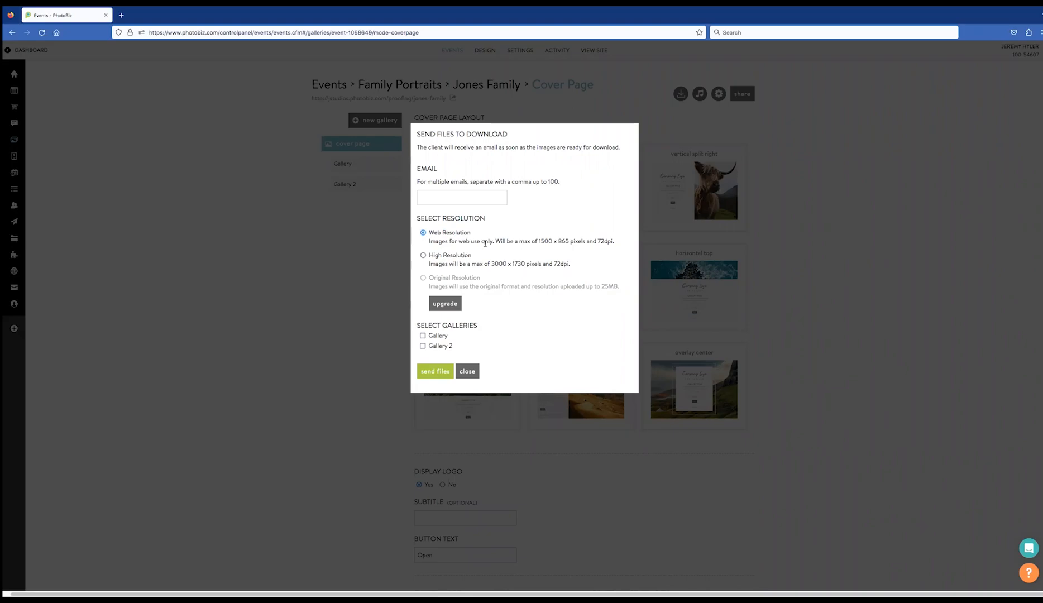
{"action": "left_click", "coordinate": [423, 256]}
{"action": "left_click", "coordinate": [446, 192]}
{"action": "left_click", "coordinate": [435, 372]}
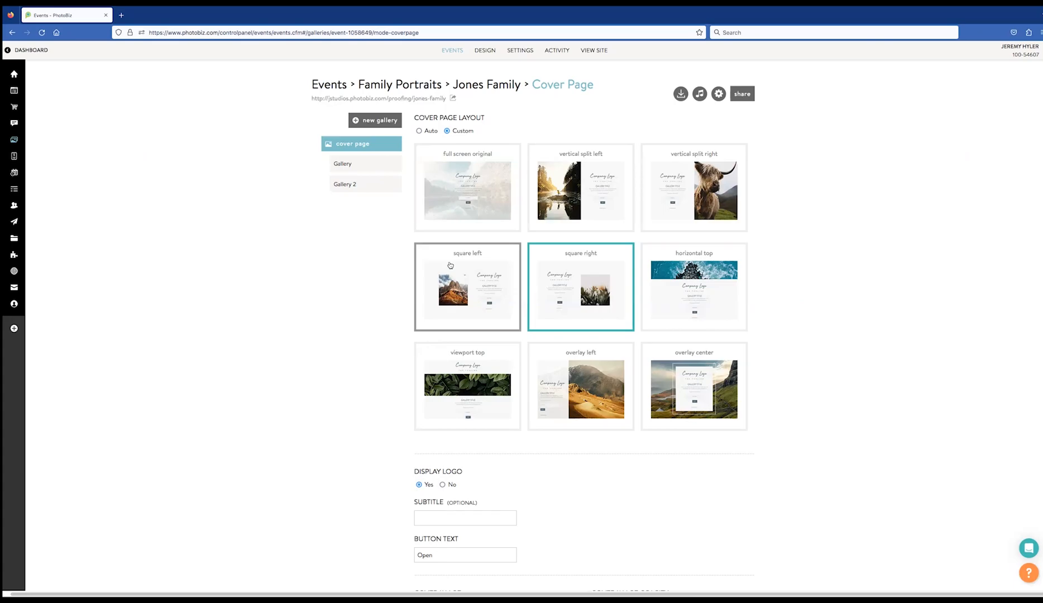
Review the track choices for Music Selection 1, leave it at None, and return to the gallery
{"action": "left_click", "coordinate": [700, 94]}
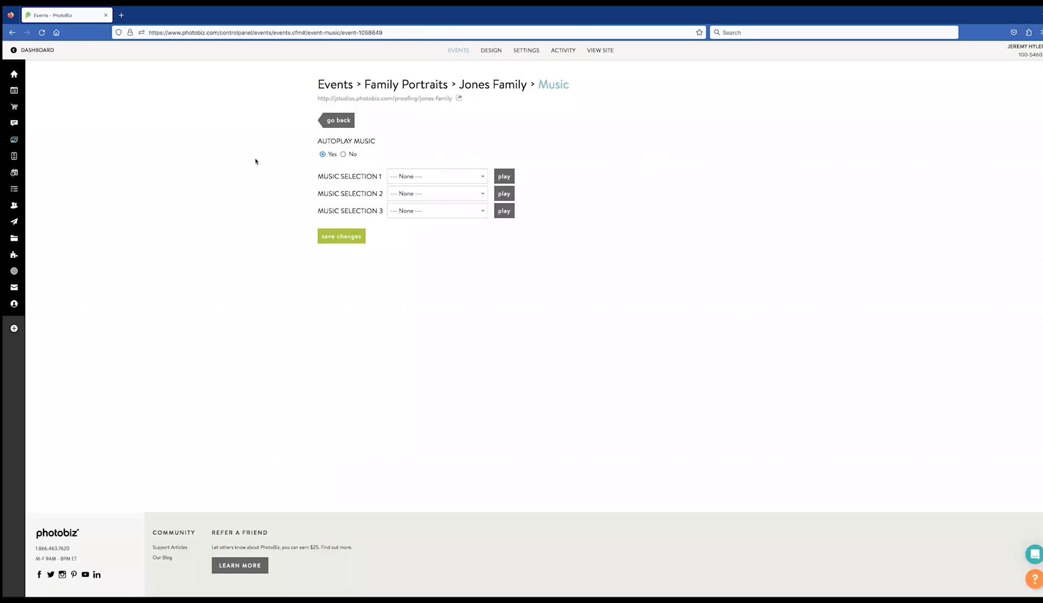
{"action": "left_click", "coordinate": [431, 176]}
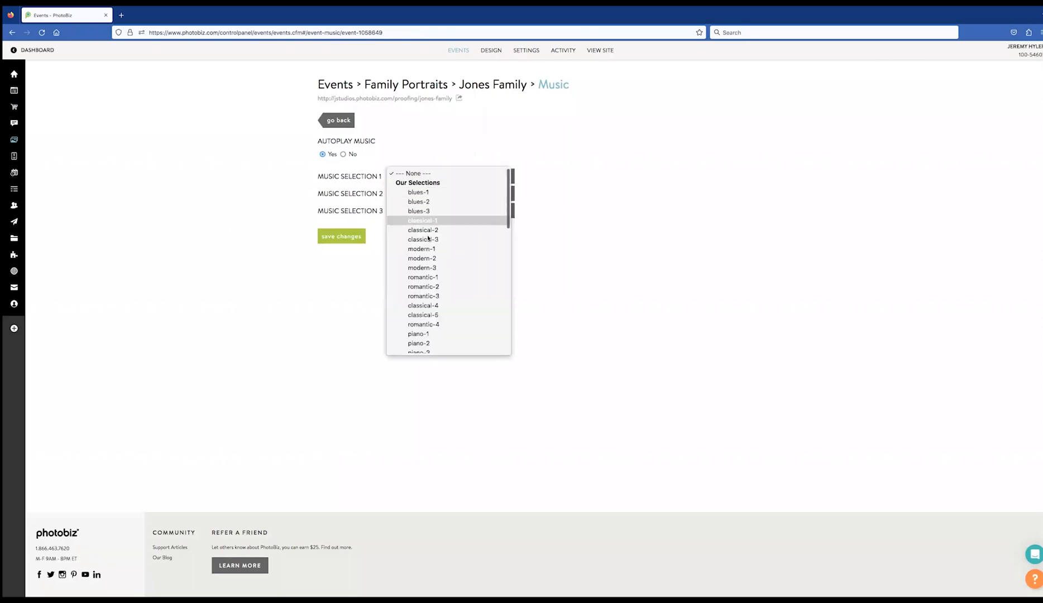
{"action": "scroll", "coordinate": [428, 279], "scroll_direction": "down", "scroll_amount": 10}
{"action": "scroll", "coordinate": [427, 279], "scroll_direction": "up", "scroll_amount": 10}
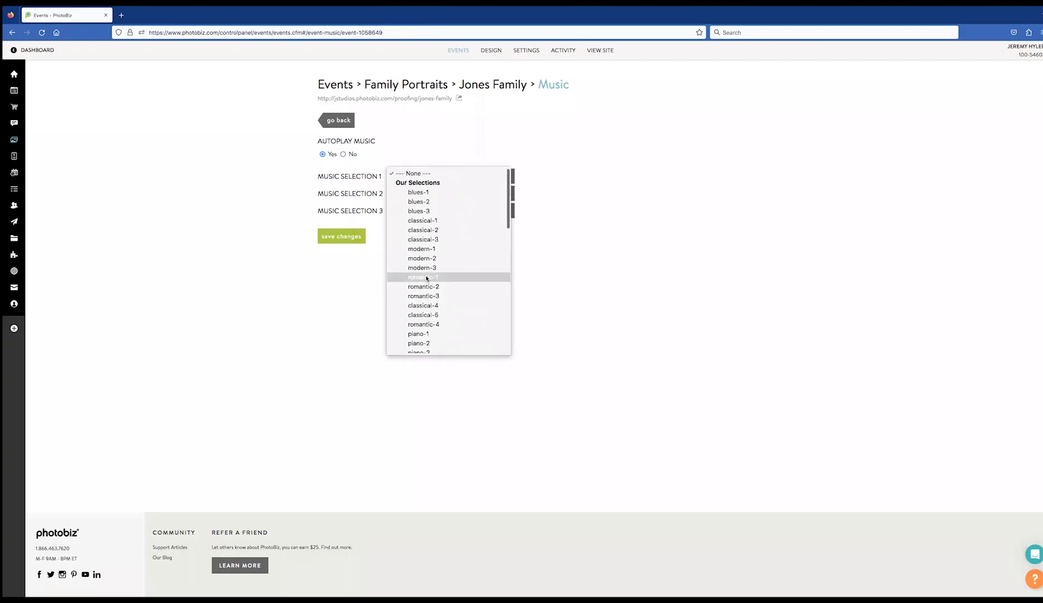
{"action": "left_click", "coordinate": [288, 275]}
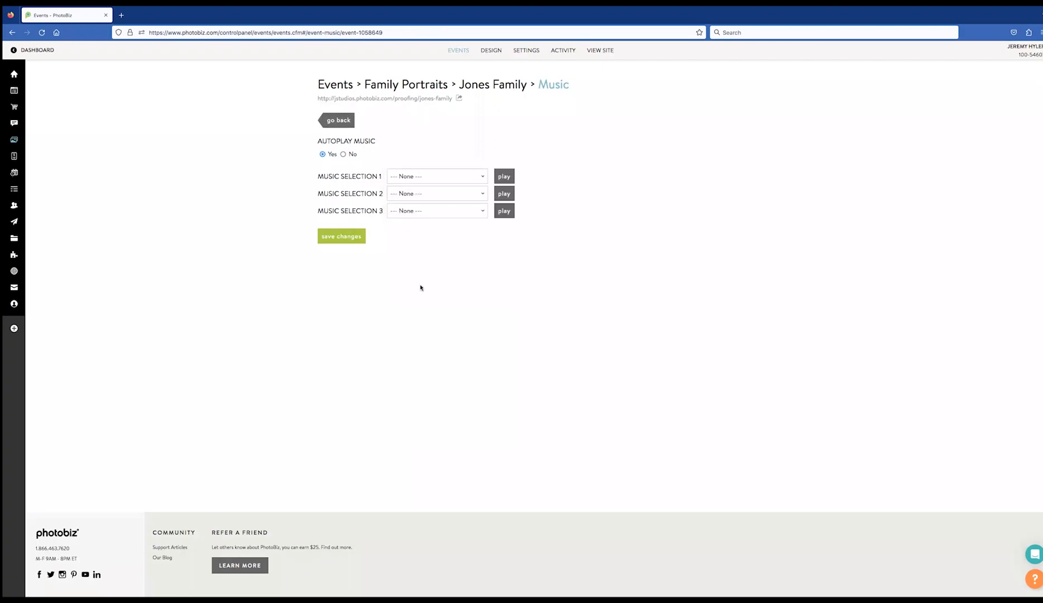
{"action": "left_click", "coordinate": [335, 123]}
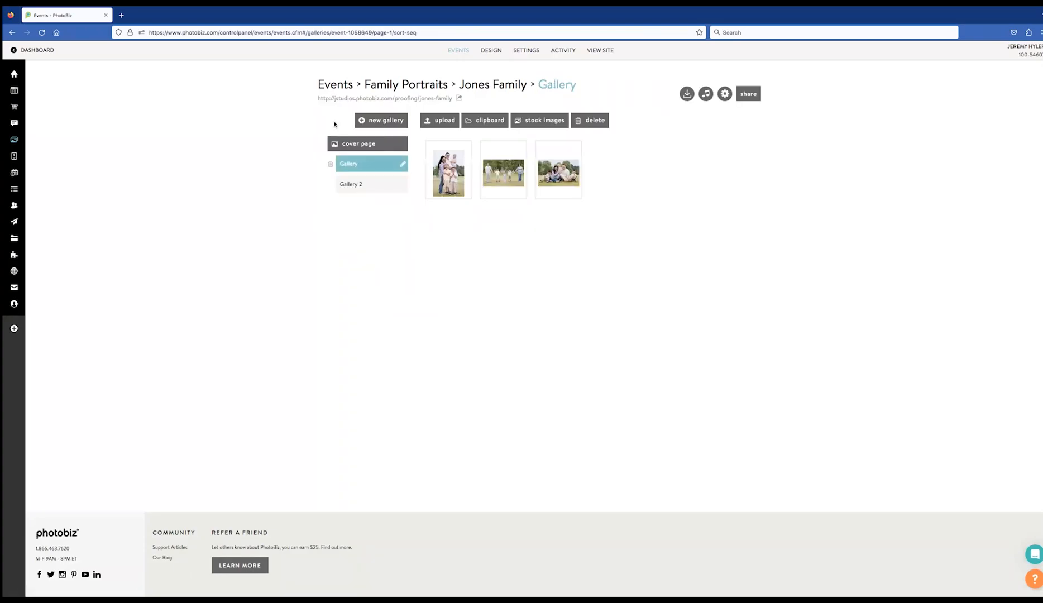
Look over the Jones Family event settings without changes and return to the gallery
{"action": "left_click", "coordinate": [724, 93]}
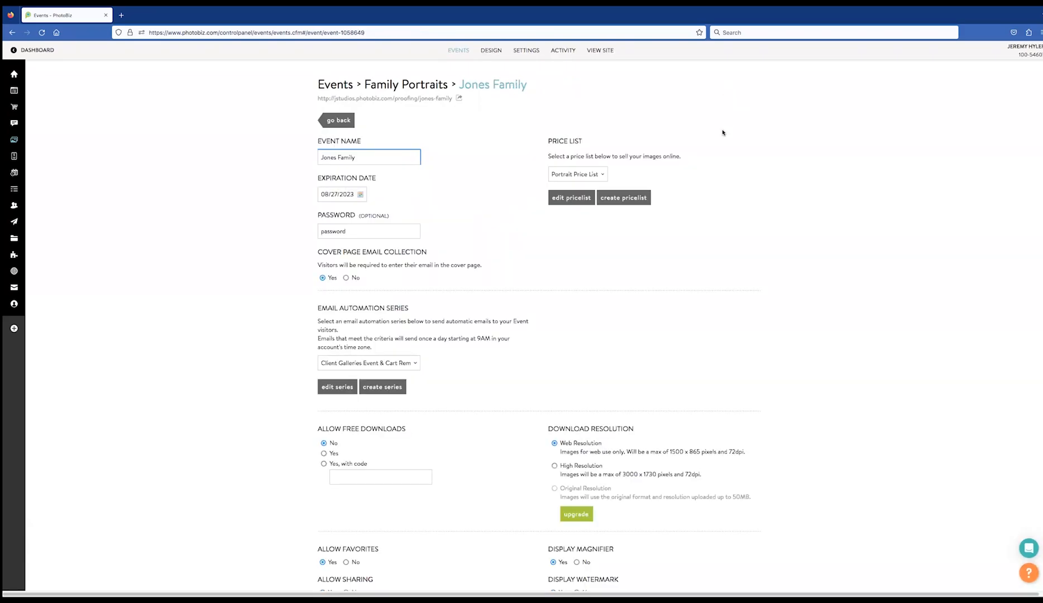
{"action": "scroll", "coordinate": [555, 310], "scroll_direction": "down", "scroll_amount": 4}
{"action": "scroll", "coordinate": [555, 305], "scroll_direction": "up", "scroll_amount": 4}
{"action": "left_click", "coordinate": [339, 120]}
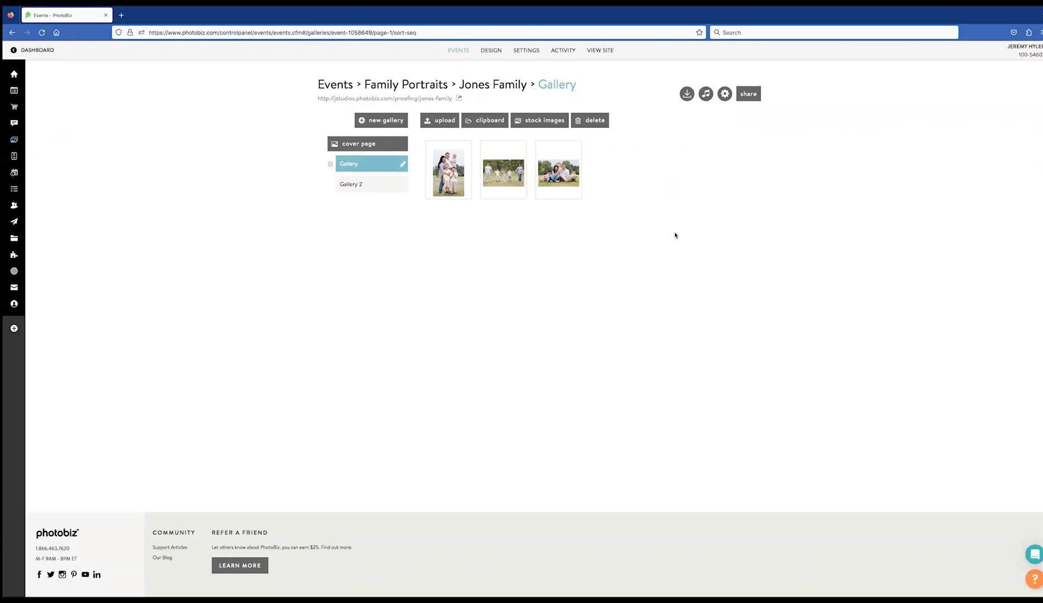
Try the Share Event options: toggle the password requirement off again, then view the embed, email and blog post forms
{"action": "left_click", "coordinate": [749, 95]}
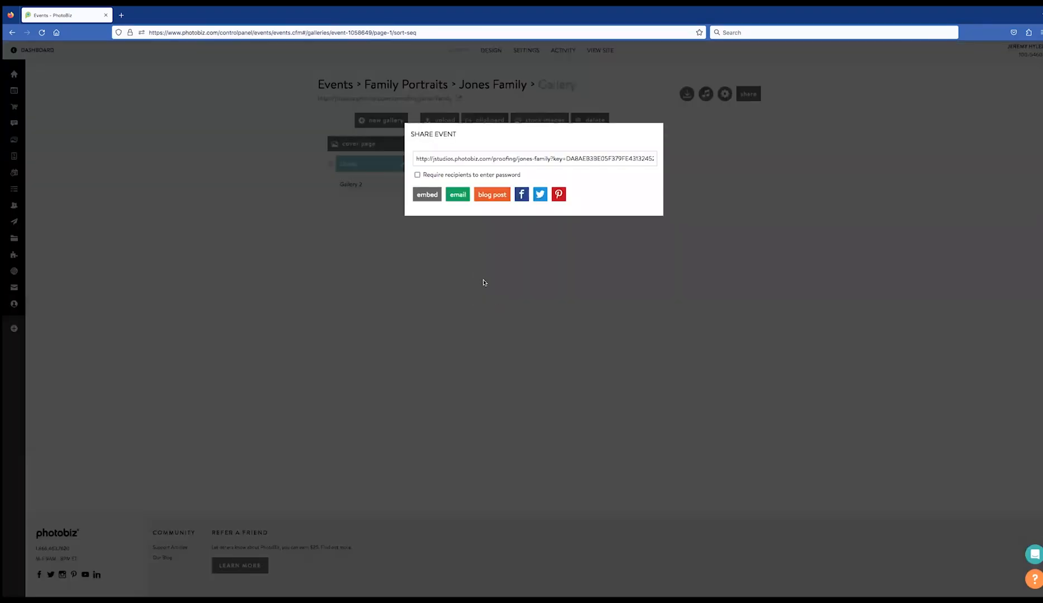
{"action": "left_click", "coordinate": [418, 175]}
{"action": "left_click", "coordinate": [418, 176]}
{"action": "left_click", "coordinate": [427, 196]}
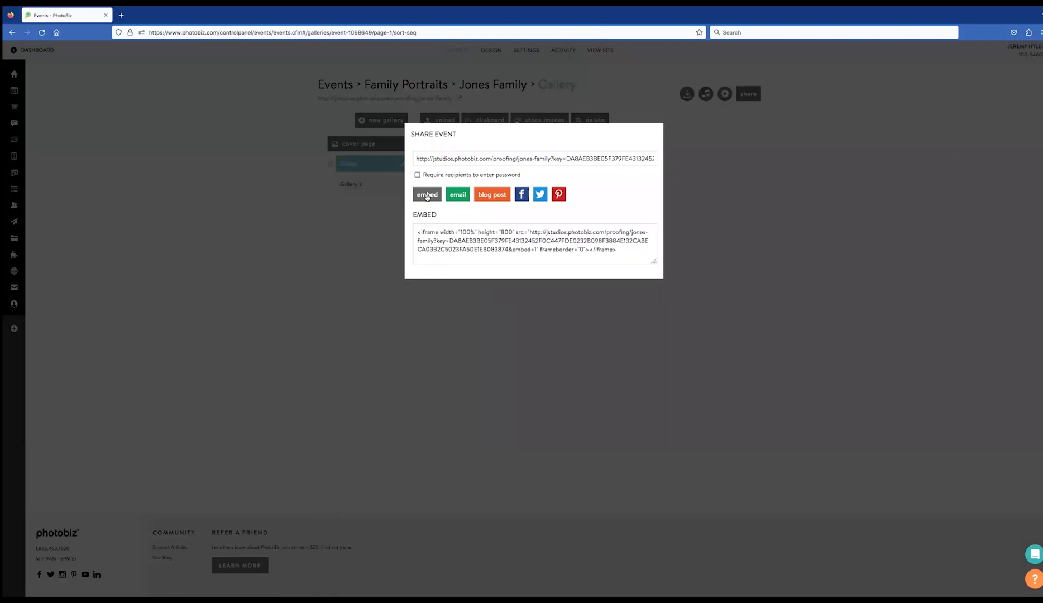
{"action": "left_click", "coordinate": [458, 195]}
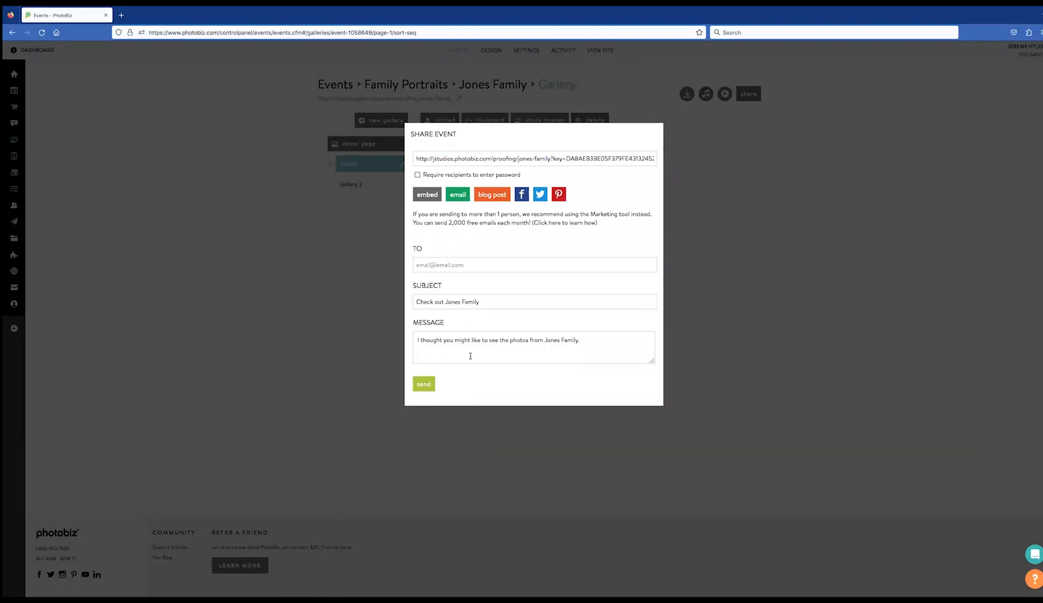
{"action": "left_click", "coordinate": [487, 197]}
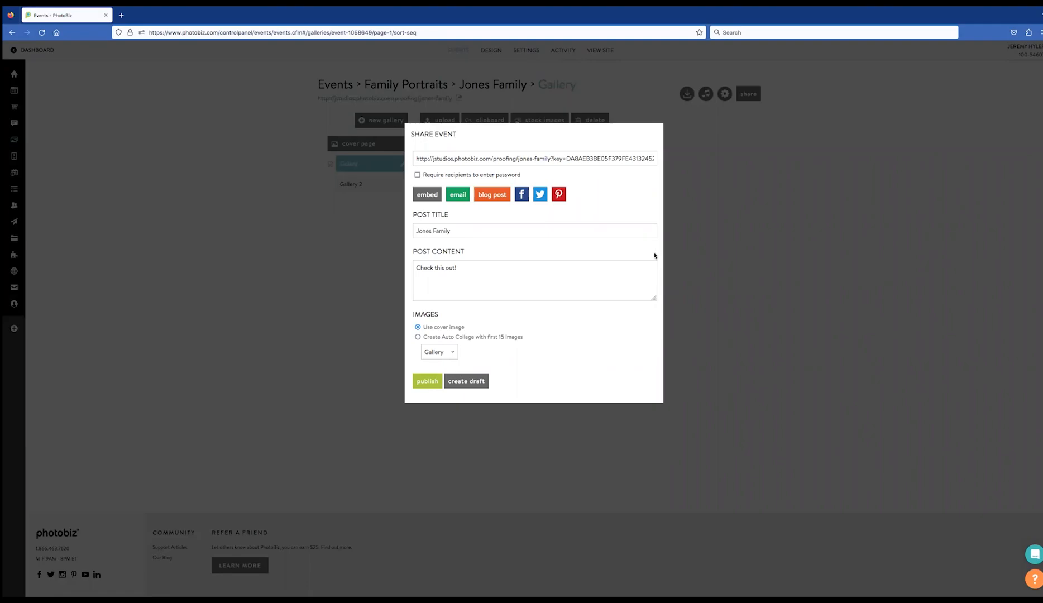
Send the gallery share link by email to the recipient's address
{"action": "left_click", "coordinate": [456, 197]}
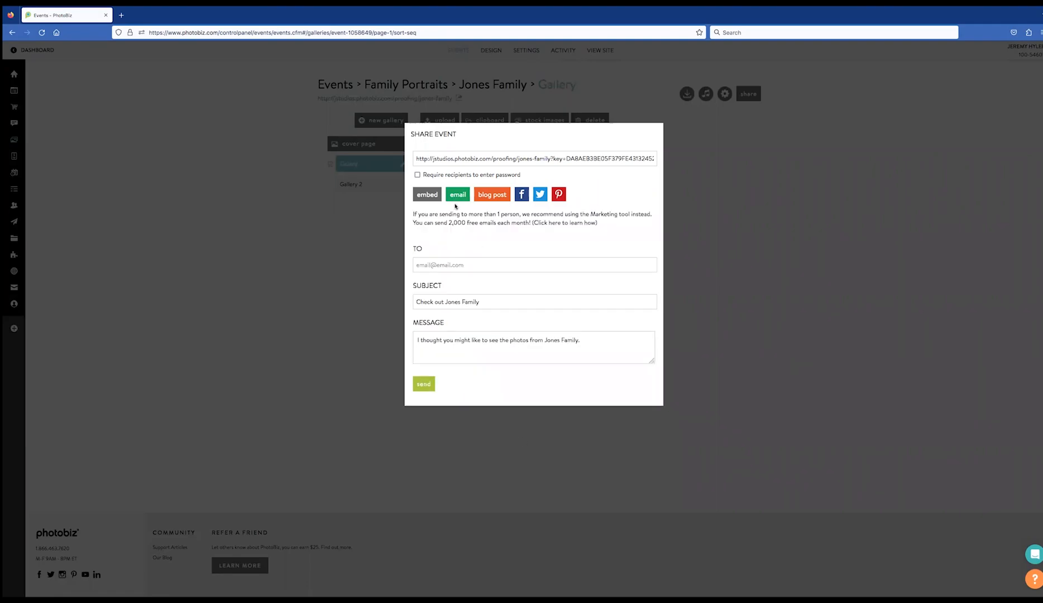
{"action": "left_click", "coordinate": [446, 263]}
{"action": "left_click", "coordinate": [431, 382]}
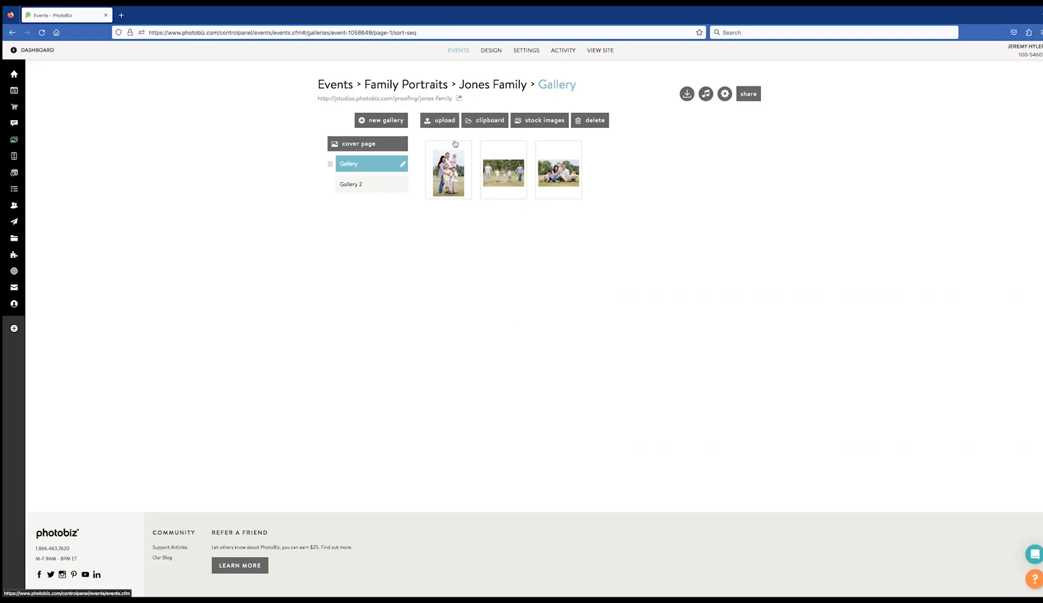
Preview Custom branding on the event Design page, then set branding back to Auto
{"action": "left_click", "coordinate": [492, 51]}
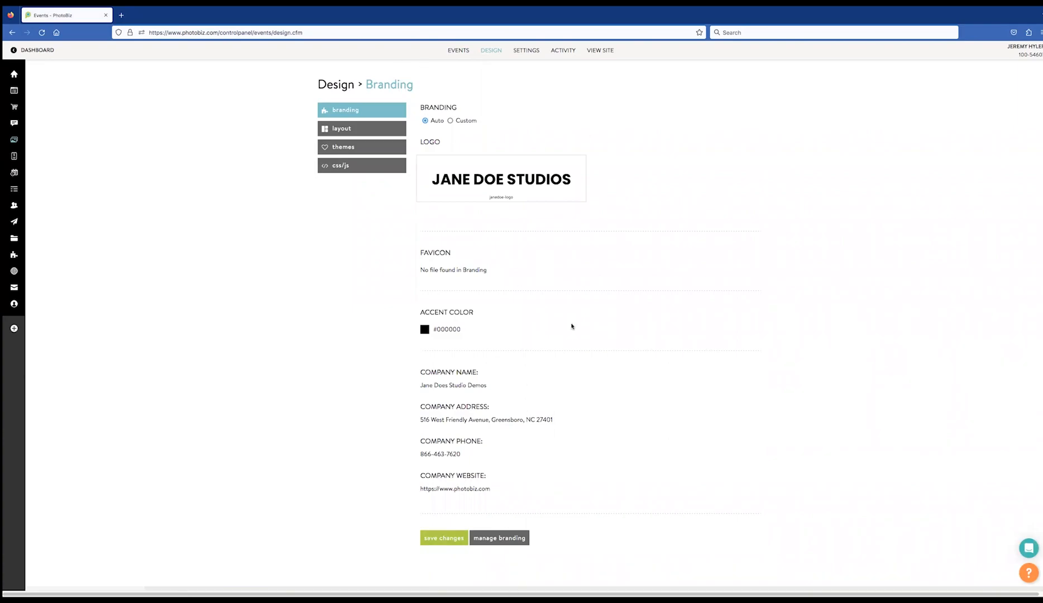
{"action": "mouse_move", "coordinate": [21, 216]}
{"action": "left_click", "coordinate": [450, 121]}
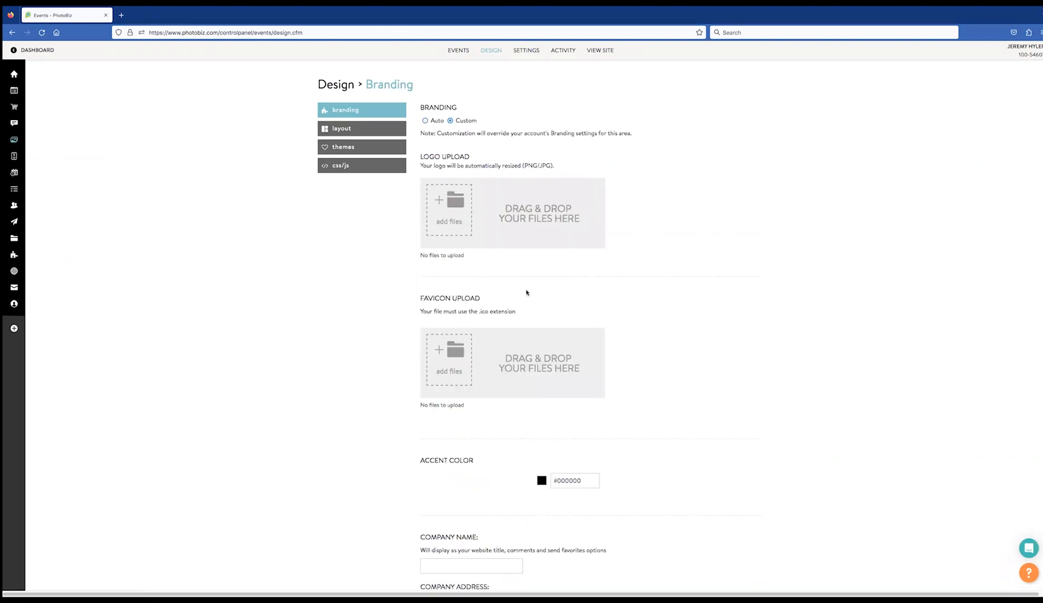
{"action": "scroll", "coordinate": [493, 330], "scroll_direction": "down", "scroll_amount": 5}
{"action": "scroll", "coordinate": [496, 320], "scroll_direction": "up", "scroll_amount": 5}
{"action": "scroll", "coordinate": [494, 313], "scroll_direction": "down", "scroll_amount": 5}
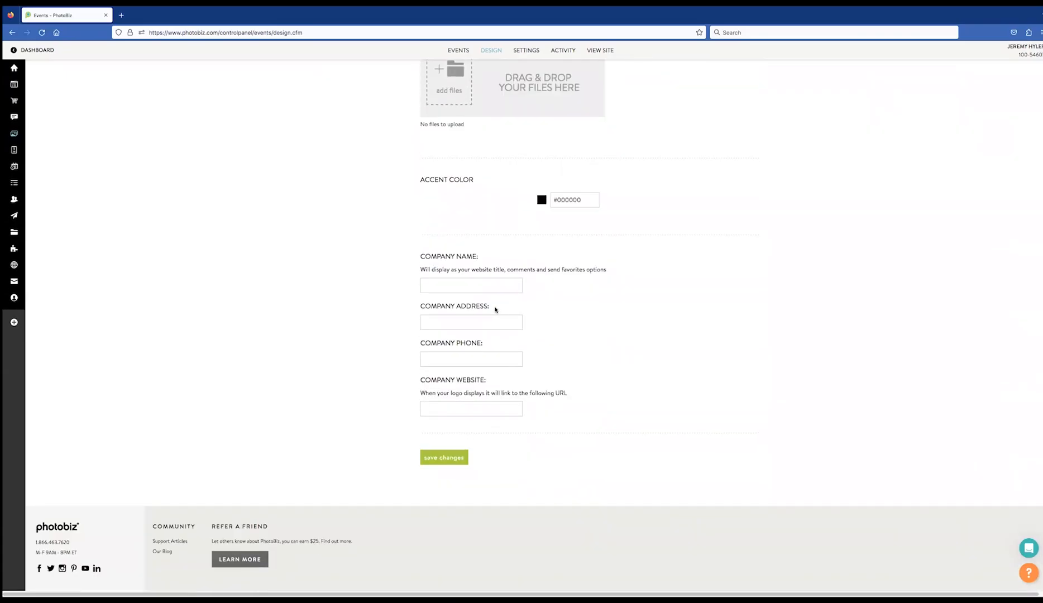
{"action": "scroll", "coordinate": [495, 308], "scroll_direction": "up", "scroll_amount": 4}
{"action": "left_click", "coordinate": [426, 82]}
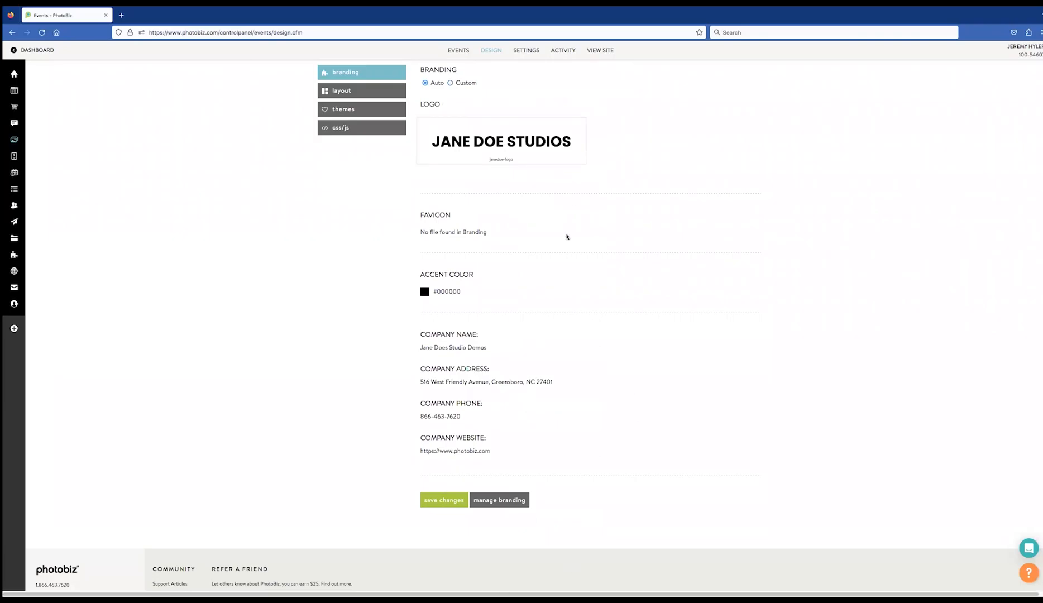
{"action": "scroll", "coordinate": [515, 307], "scroll_direction": "down", "scroll_amount": 1}
Browse the layout options, with full screen original cover page and pinboard gallery selected
{"action": "scroll", "coordinate": [503, 309], "scroll_direction": "up", "scroll_amount": 2}
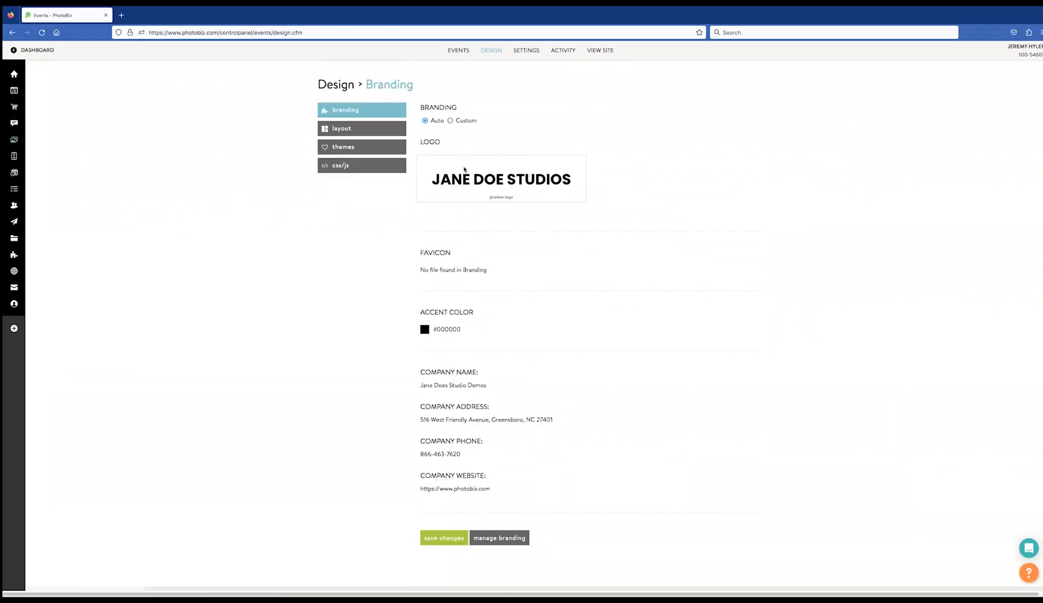
{"action": "left_click", "coordinate": [358, 134]}
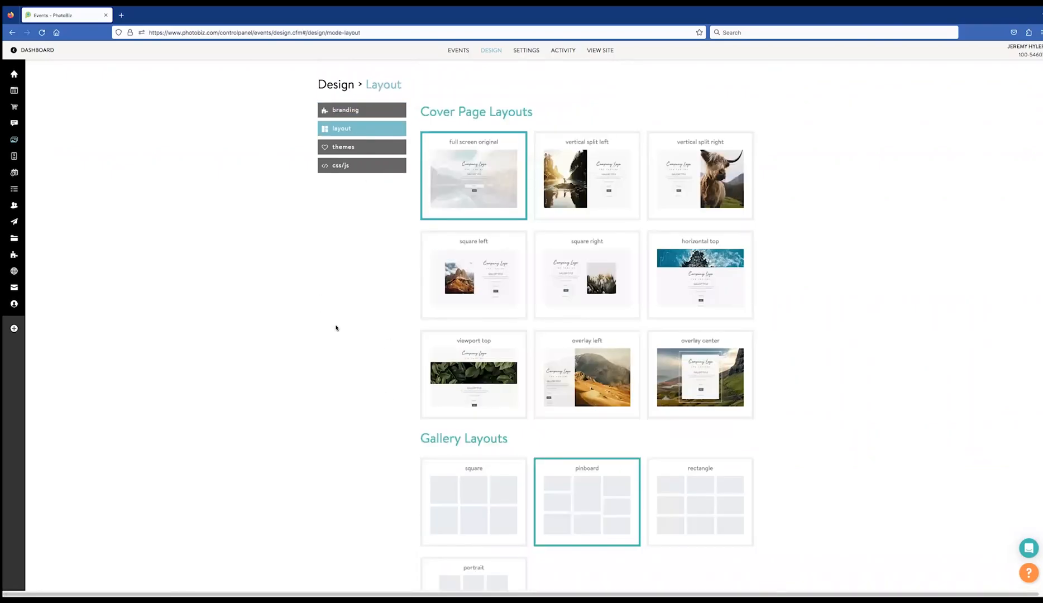
{"action": "scroll", "coordinate": [412, 428], "scroll_direction": "down", "scroll_amount": 2}
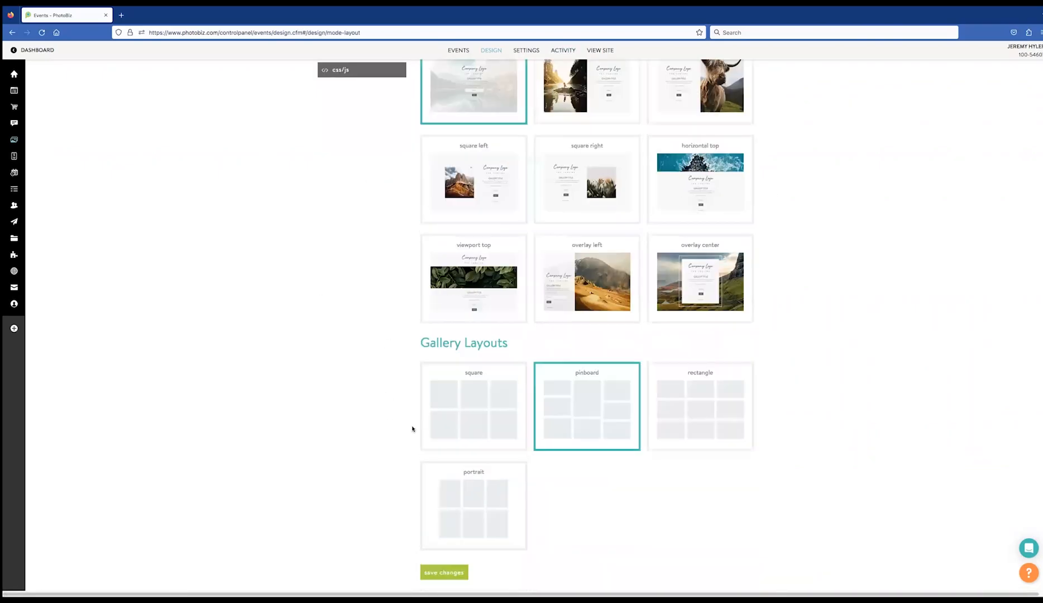
{"action": "scroll", "coordinate": [412, 429], "scroll_direction": "down", "scroll_amount": 3}
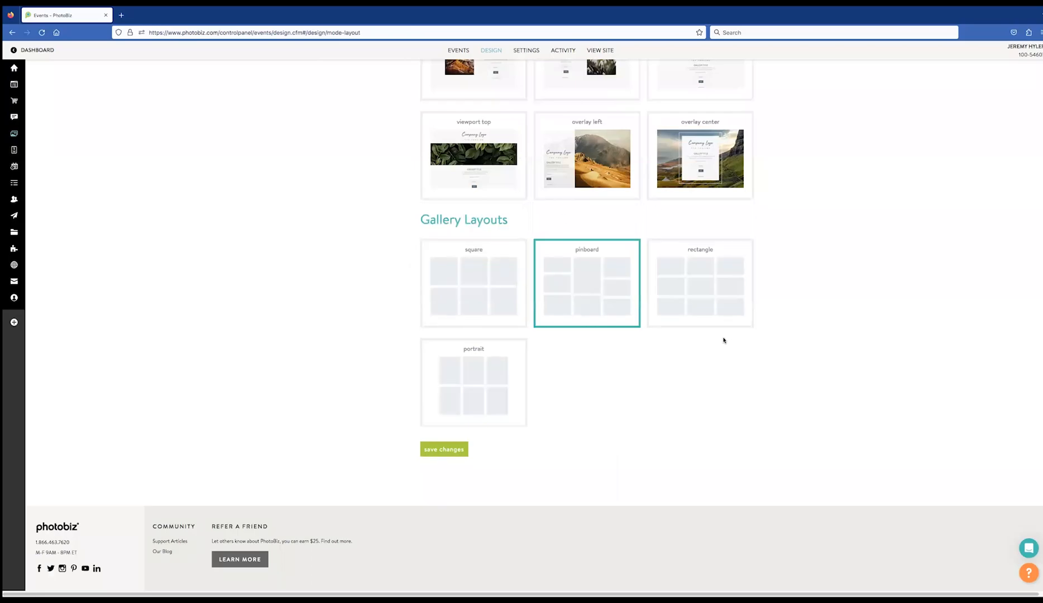
{"action": "scroll", "coordinate": [353, 445], "scroll_direction": "up", "scroll_amount": 1}
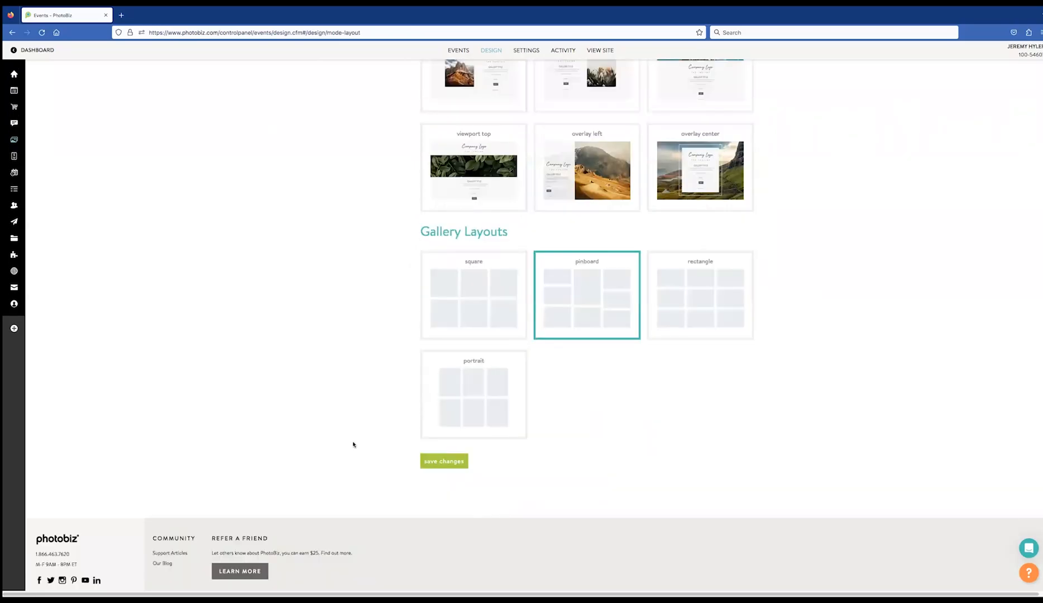
{"action": "scroll", "coordinate": [353, 445], "scroll_direction": "up", "scroll_amount": 4}
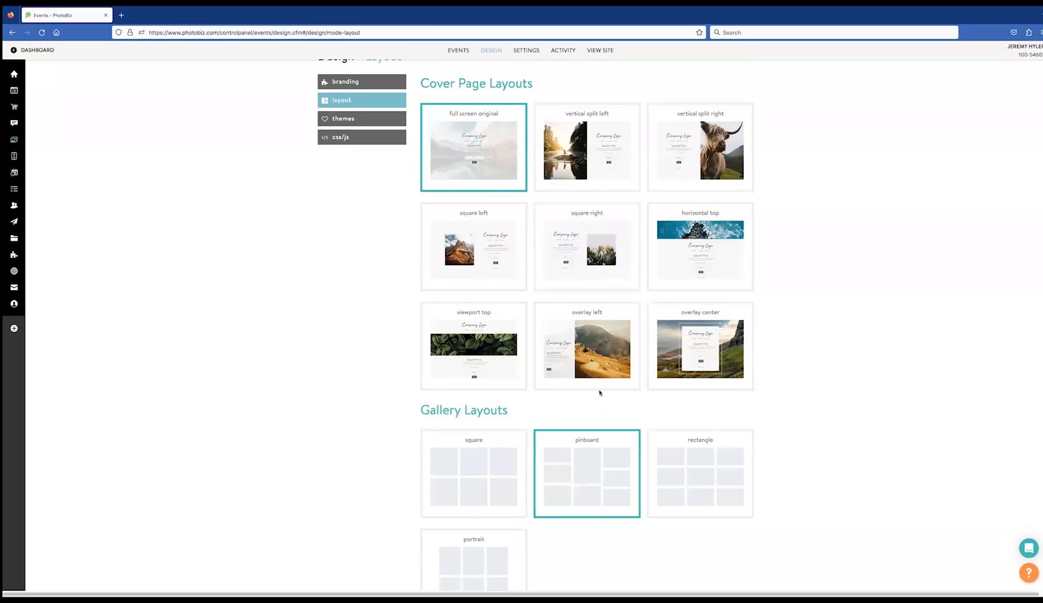
{"action": "scroll", "coordinate": [534, 437], "scroll_direction": "up", "scroll_amount": 1}
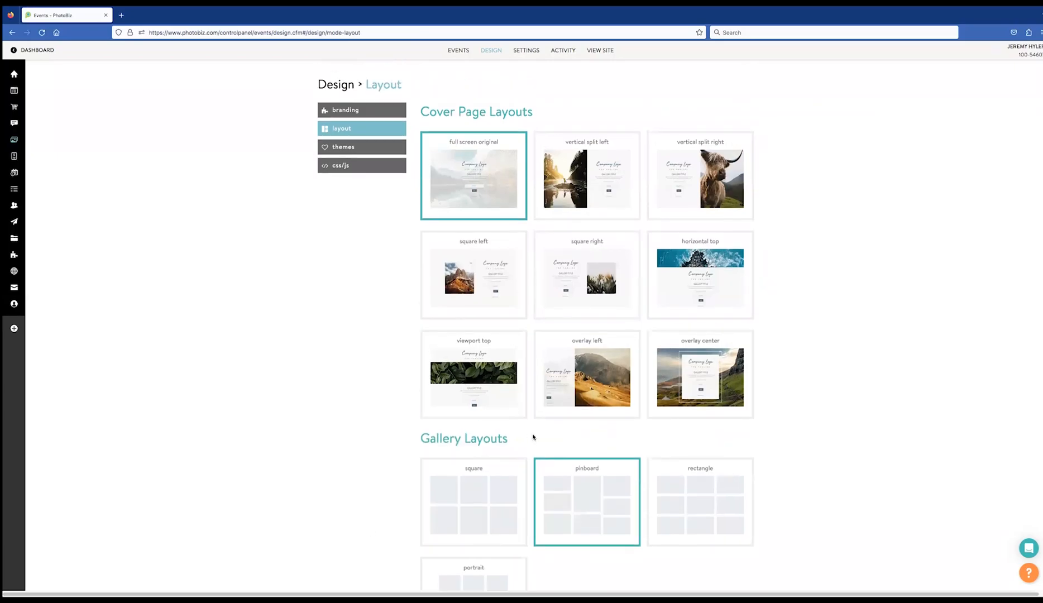
{"action": "scroll", "coordinate": [534, 437], "scroll_direction": "down", "scroll_amount": 3}
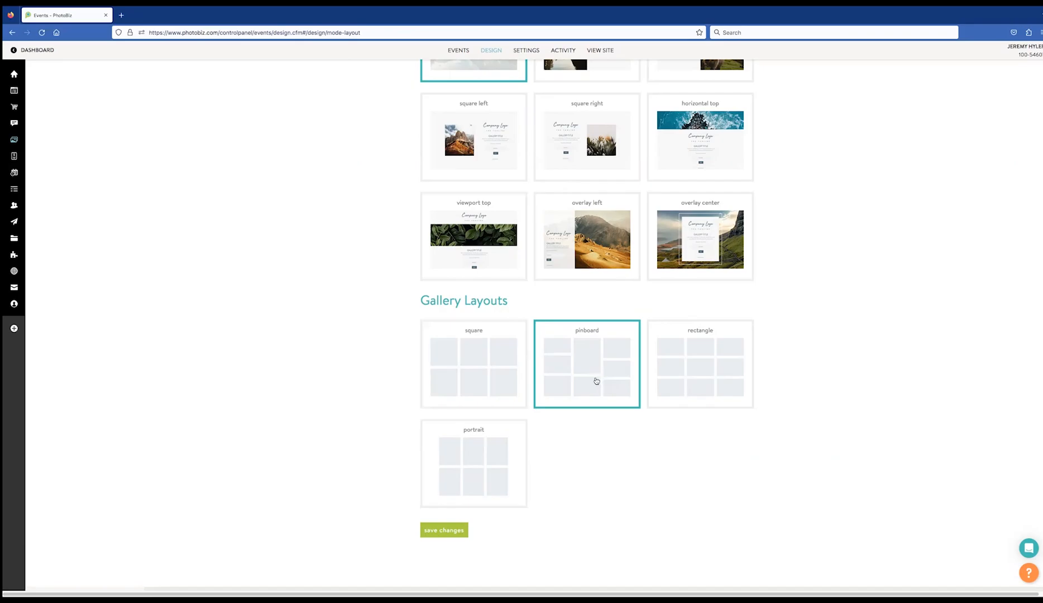
{"action": "scroll", "coordinate": [354, 436], "scroll_direction": "down", "scroll_amount": 2}
{"action": "scroll", "coordinate": [362, 408], "scroll_direction": "up", "scroll_amount": 3}
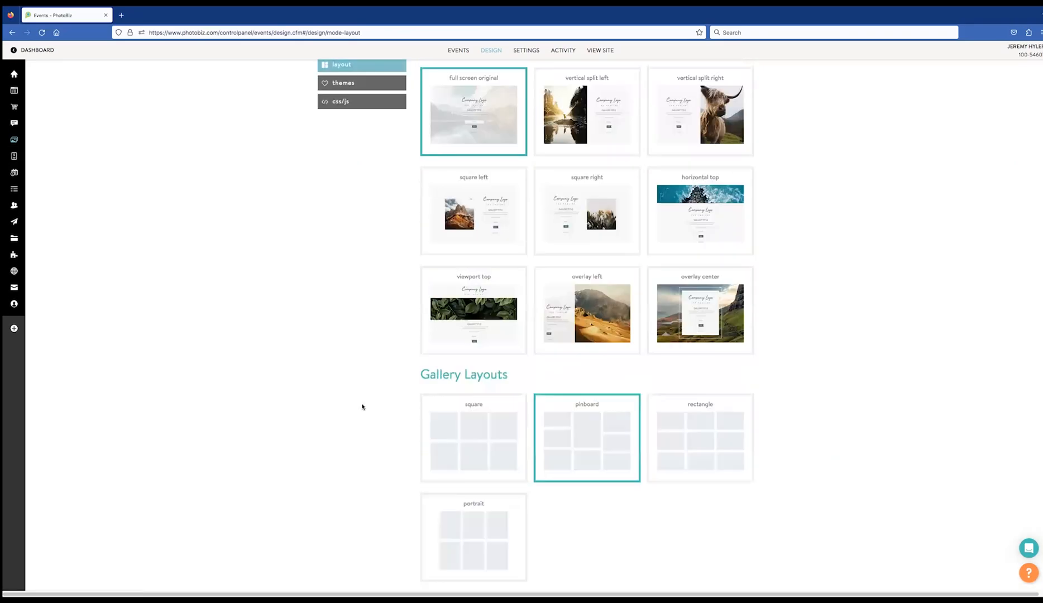
{"action": "scroll", "coordinate": [323, 194], "scroll_direction": "up", "scroll_amount": 2}
Add the Monochromatic theme to the event from the Add a Theme picker
{"action": "left_click", "coordinate": [346, 147]}
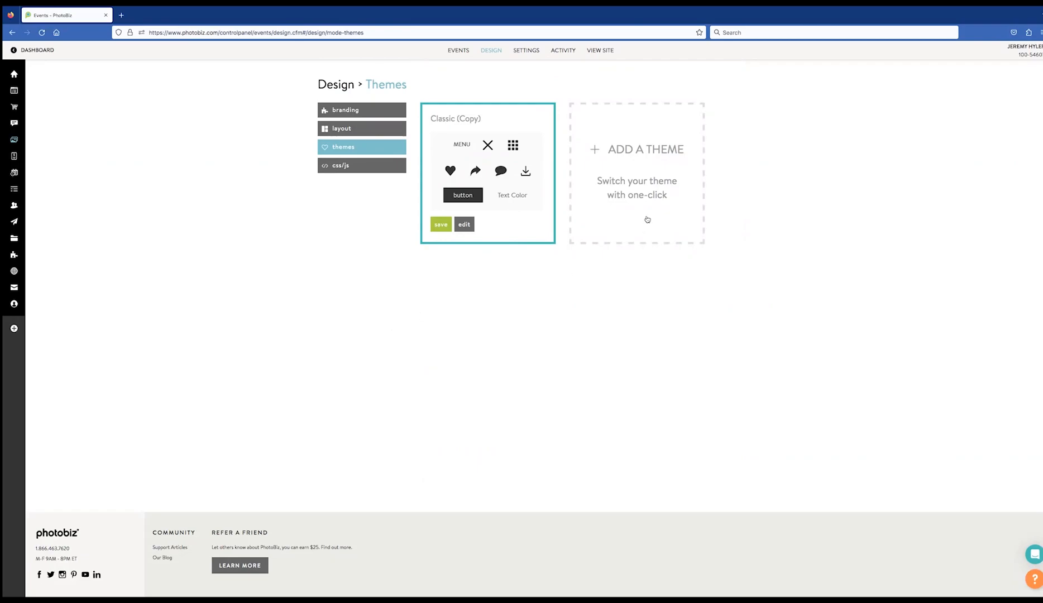
{"action": "left_click", "coordinate": [647, 166]}
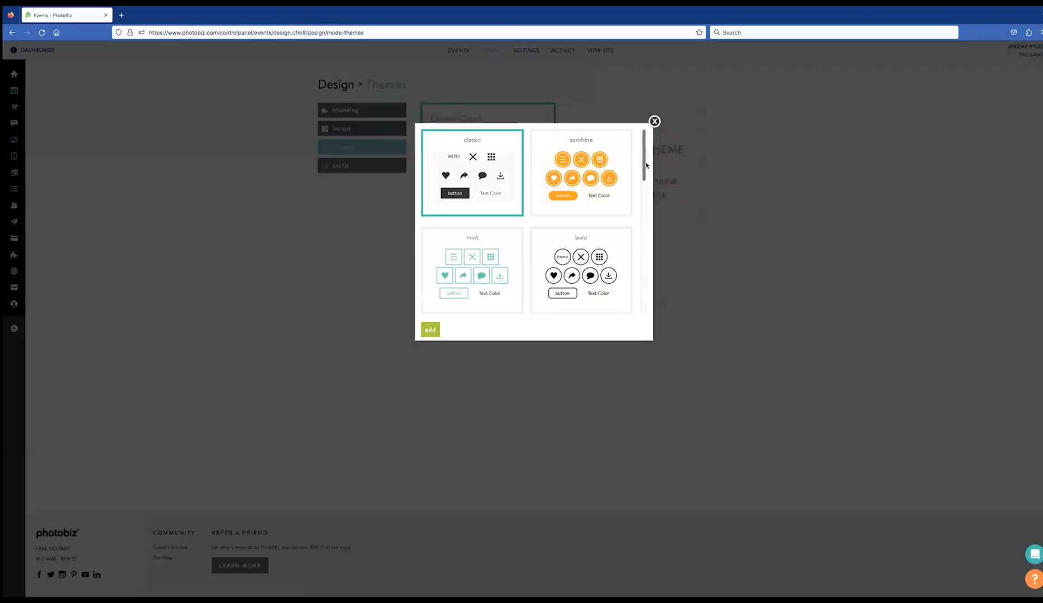
{"action": "left_click_drag", "start_coordinate": [643, 148], "coordinate": [627, 266]}
{"action": "scroll", "coordinate": [622, 279], "scroll_direction": "down", "scroll_amount": 2}
{"action": "scroll", "coordinate": [626, 270], "scroll_direction": "up", "scroll_amount": 3}
{"action": "left_click", "coordinate": [454, 241]}
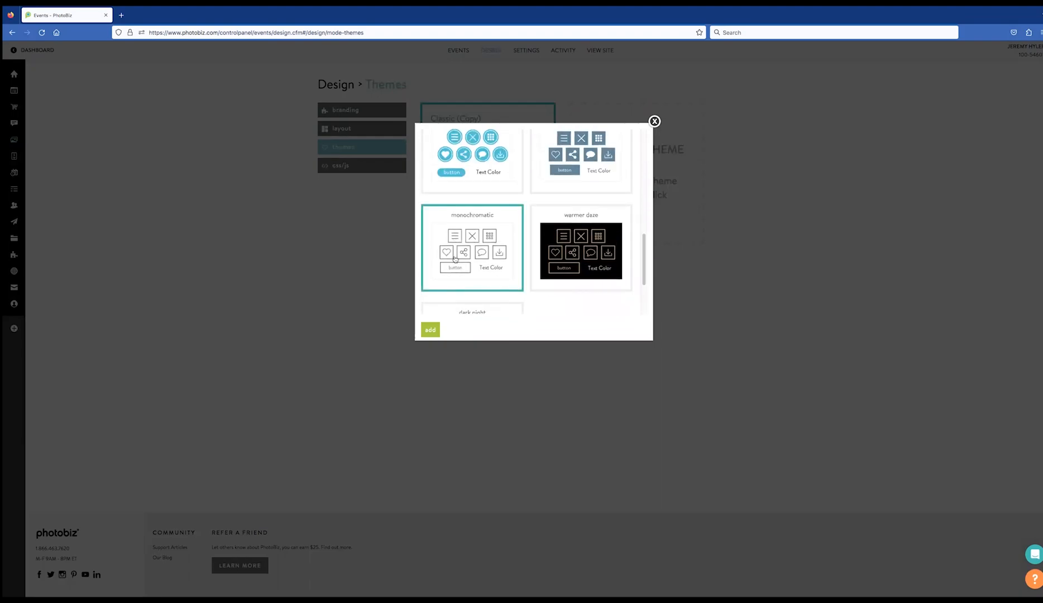
{"action": "left_click", "coordinate": [430, 330]}
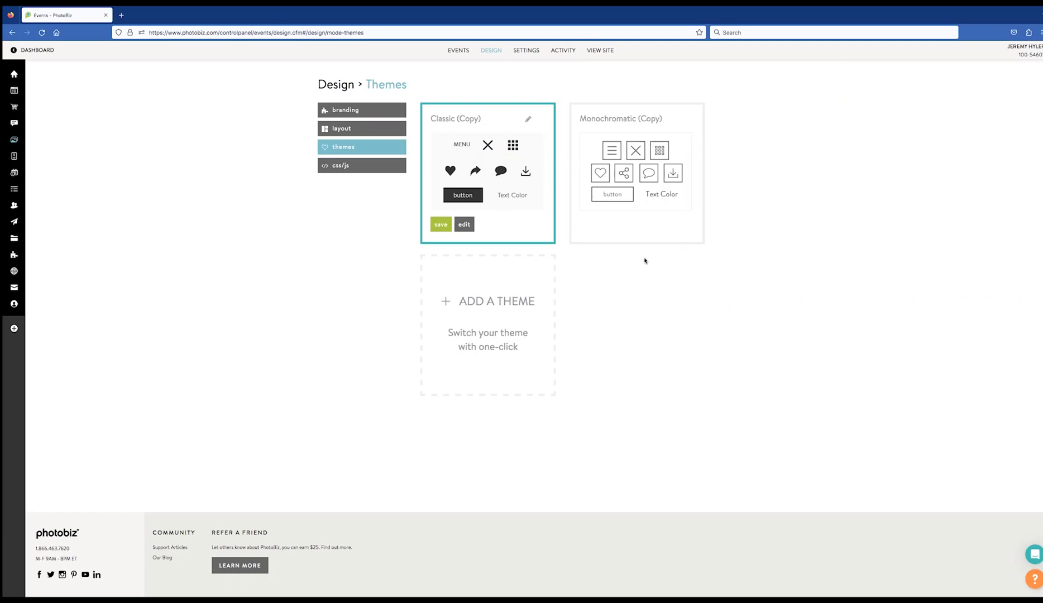
Open the Css/Js page from the Design sidebar
{"action": "left_click", "coordinate": [346, 165]}
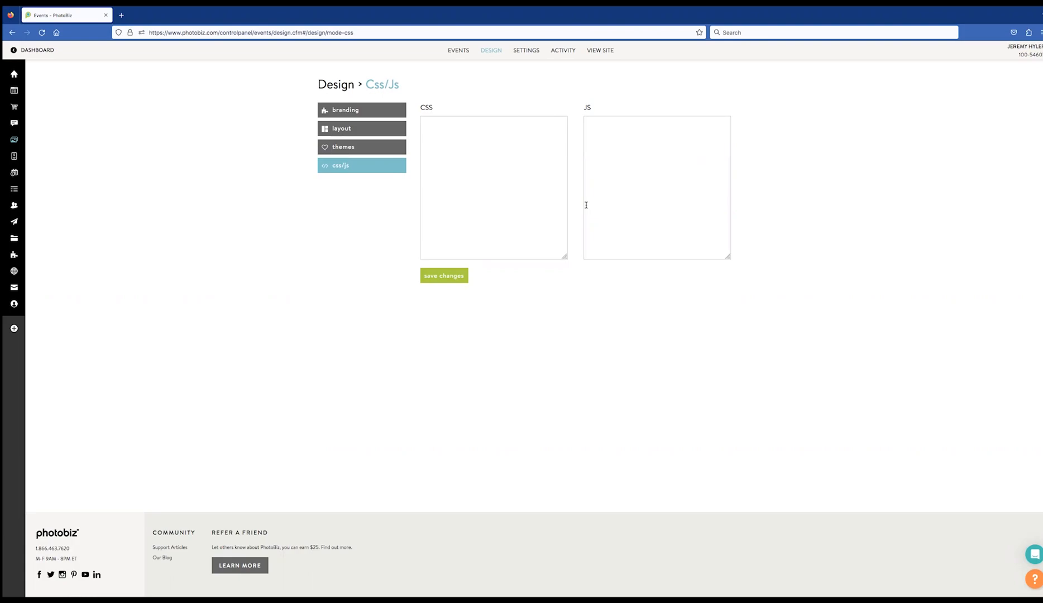
Set watermark visibility to 100% for large image and grid views and save the event settings
{"action": "left_click", "coordinate": [520, 51]}
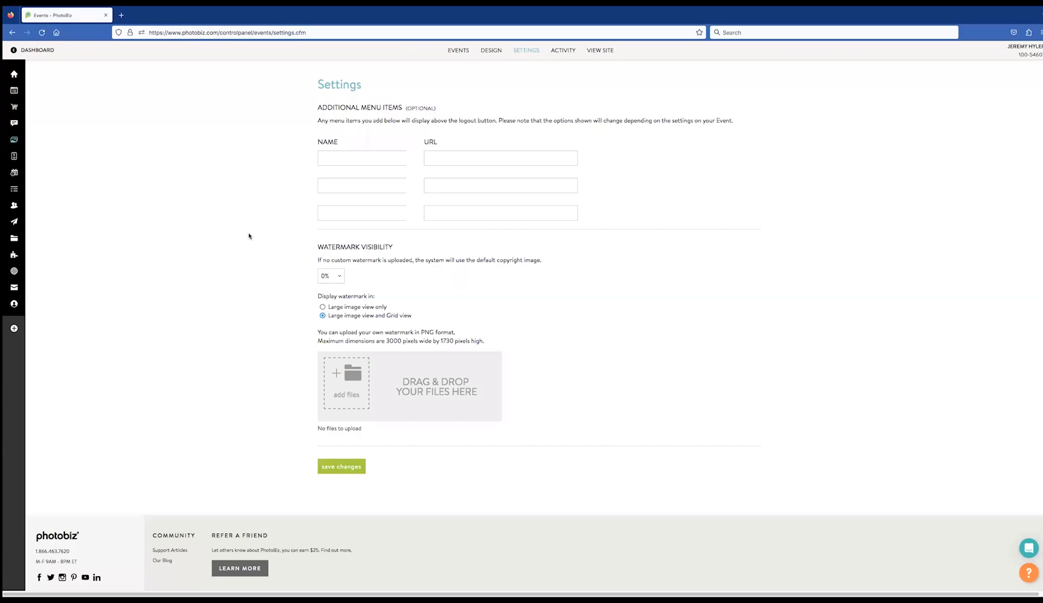
{"action": "left_click", "coordinate": [338, 277]}
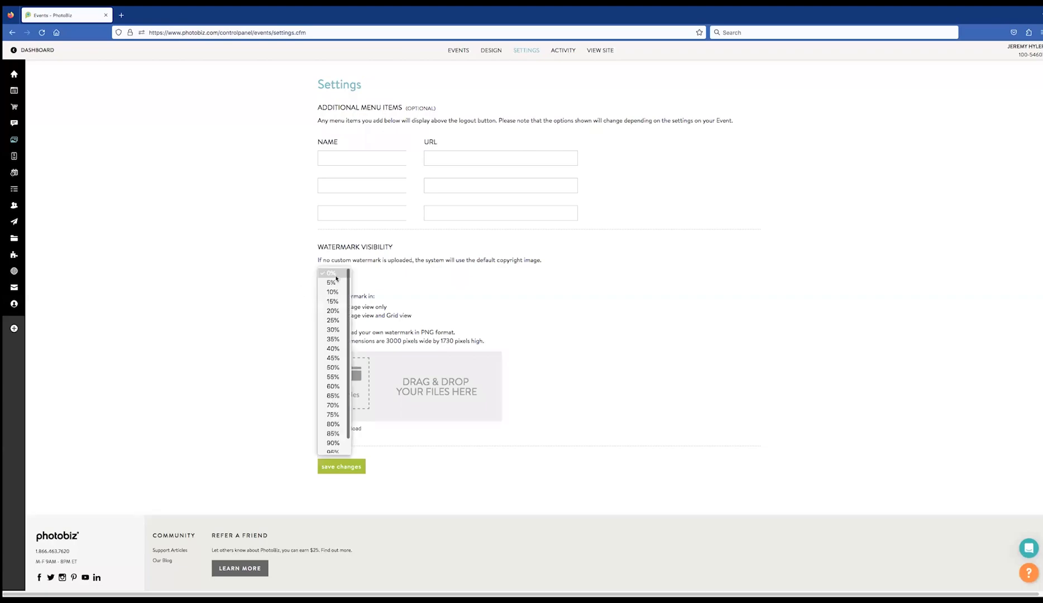
{"action": "scroll", "coordinate": [331, 423], "scroll_direction": "down", "scroll_amount": 1}
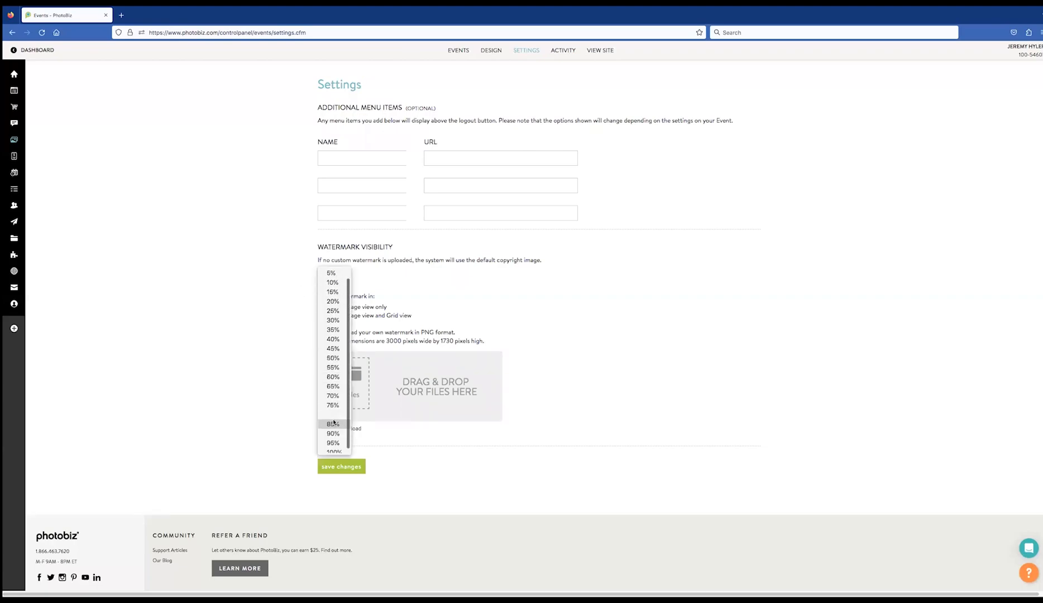
{"action": "left_click", "coordinate": [328, 448]}
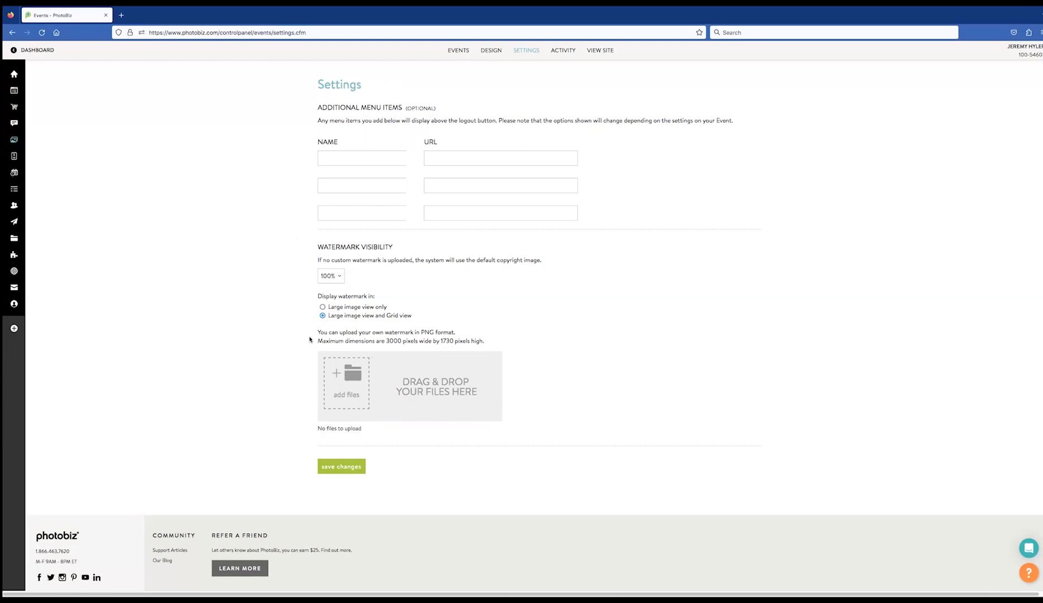
{"action": "left_click_drag", "start_coordinate": [317, 331], "coordinate": [485, 348]}
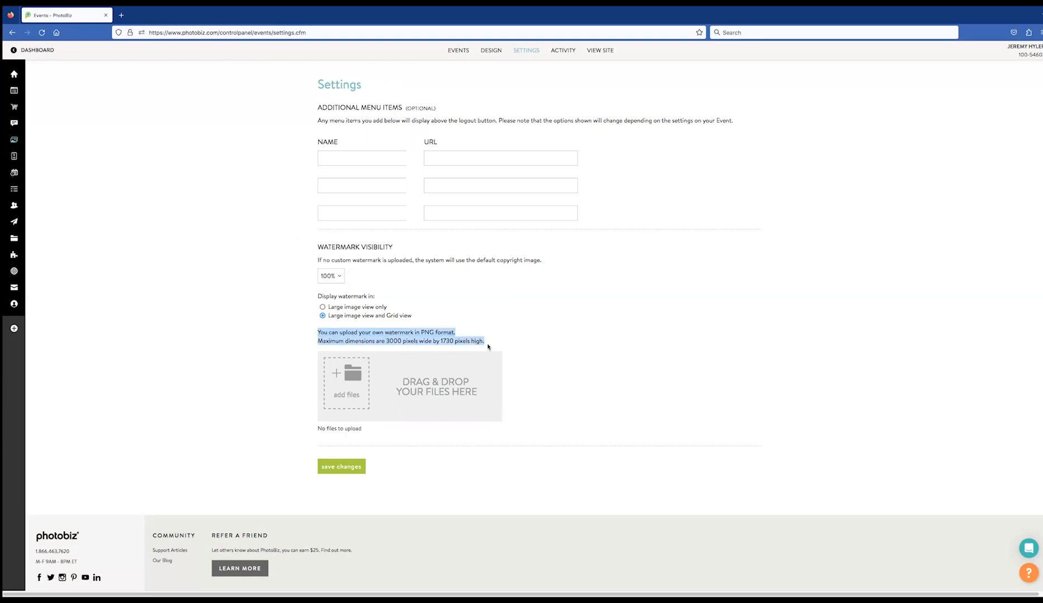
{"action": "left_click_drag", "start_coordinate": [403, 342], "coordinate": [408, 347]}
{"action": "left_click", "coordinate": [403, 342]}
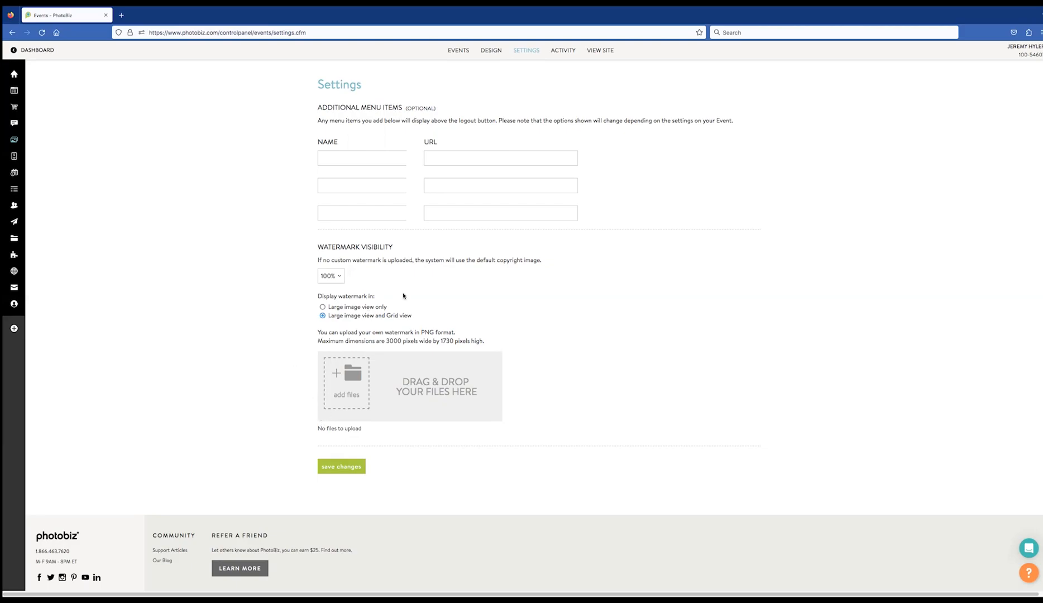
{"action": "left_click", "coordinate": [342, 466]}
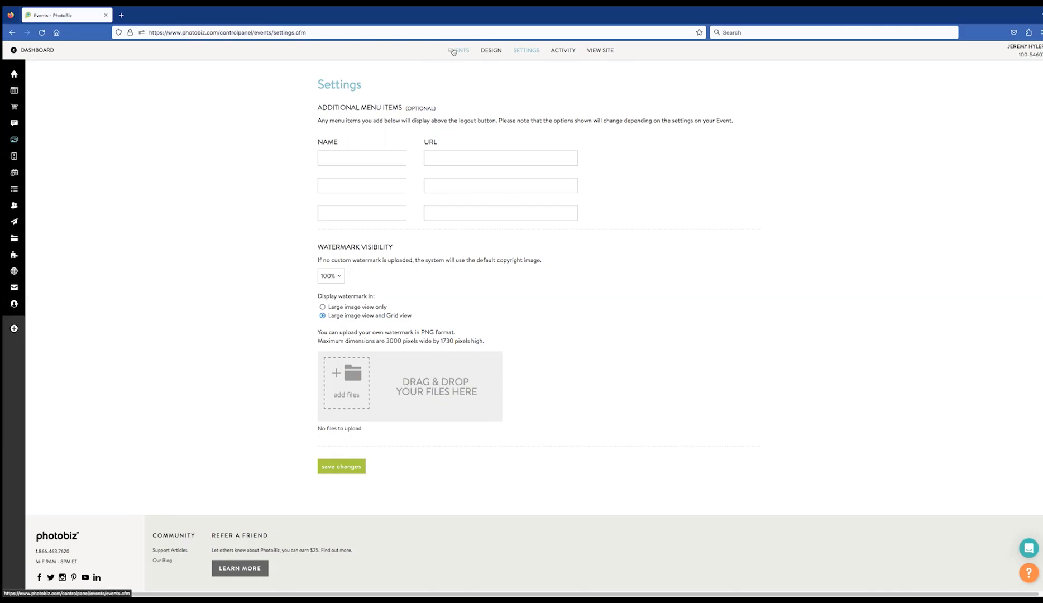
Open the Jones Family event and launch its client proofing site in a new tab
{"action": "left_click", "coordinate": [453, 51]}
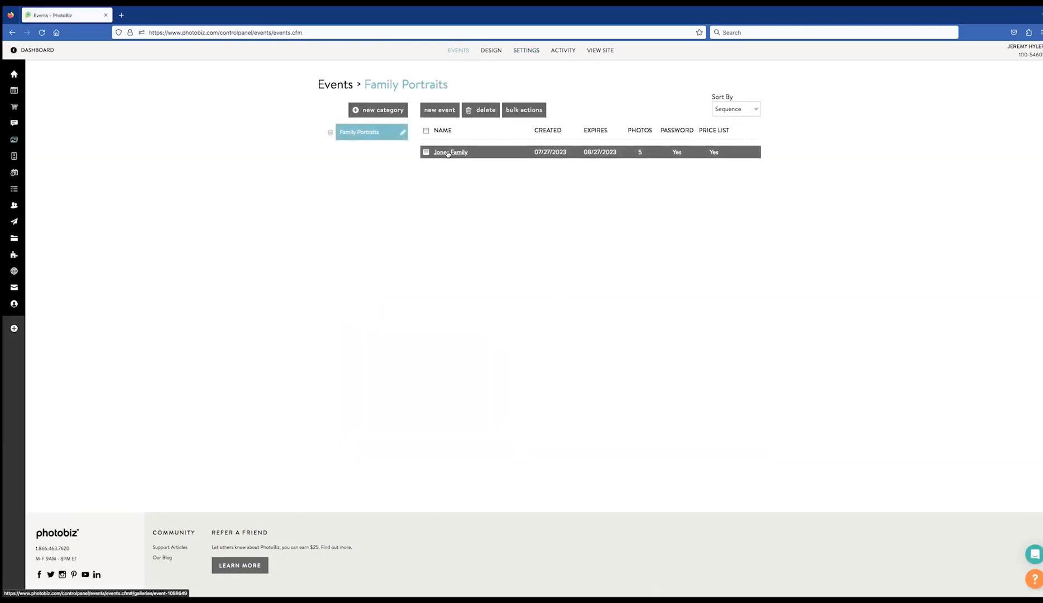
{"action": "left_click", "coordinate": [447, 153]}
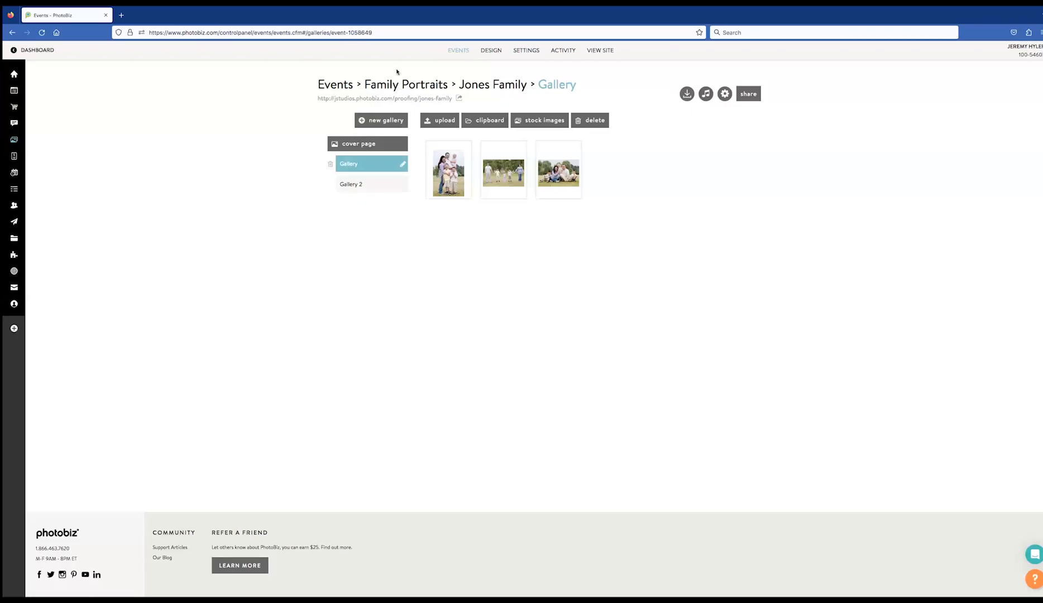
{"action": "left_click", "coordinate": [383, 99]}
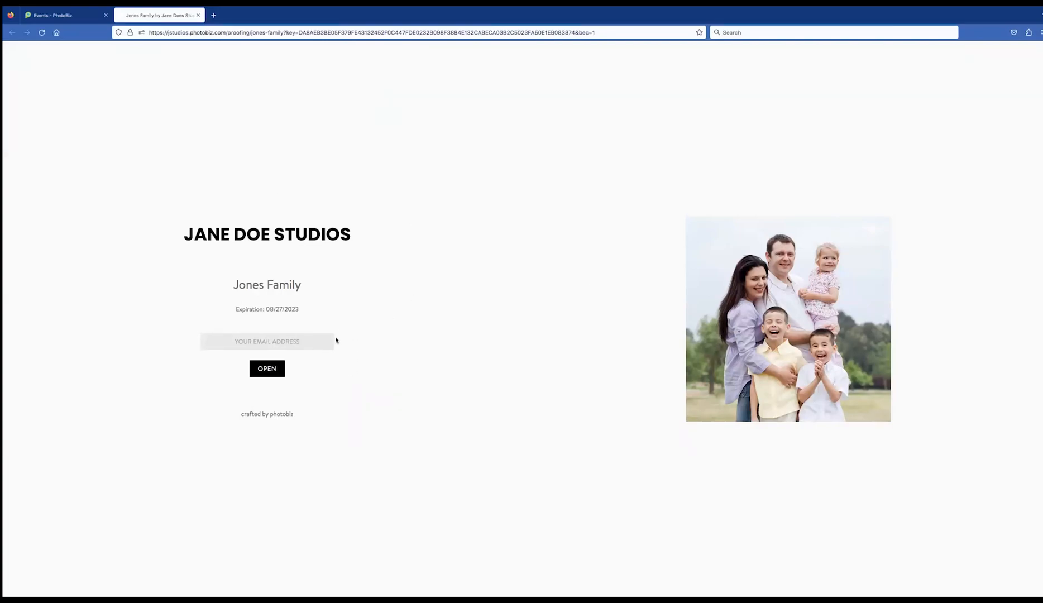
Enter the Jones Family gallery with the client's e-mail and browse Gallery 2 and Gallery
{"action": "left_click", "coordinate": [302, 337]}
{"action": "left_click", "coordinate": [261, 369]}
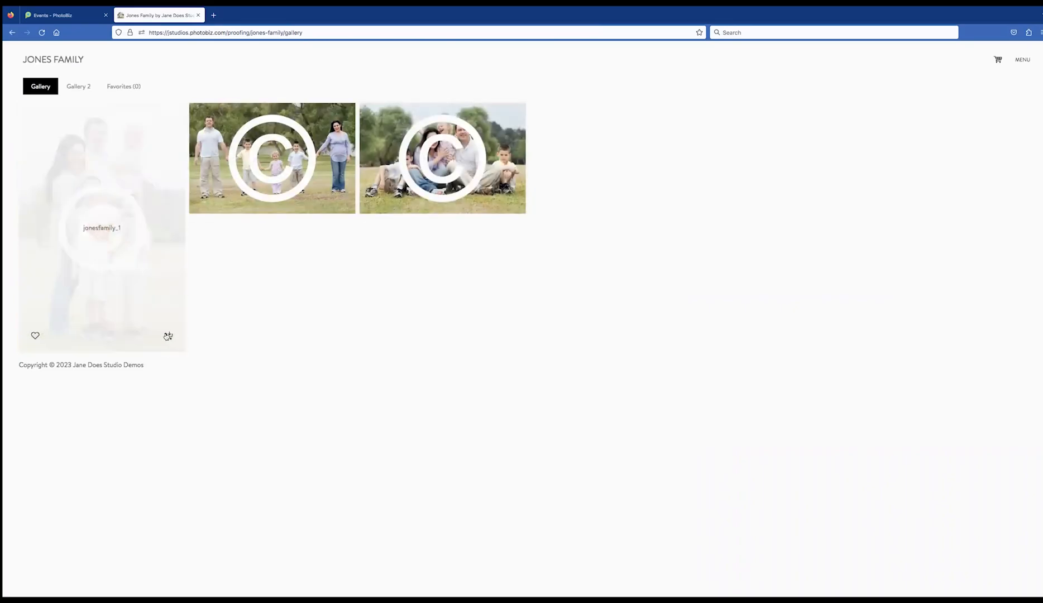
{"action": "left_click", "coordinate": [78, 86]}
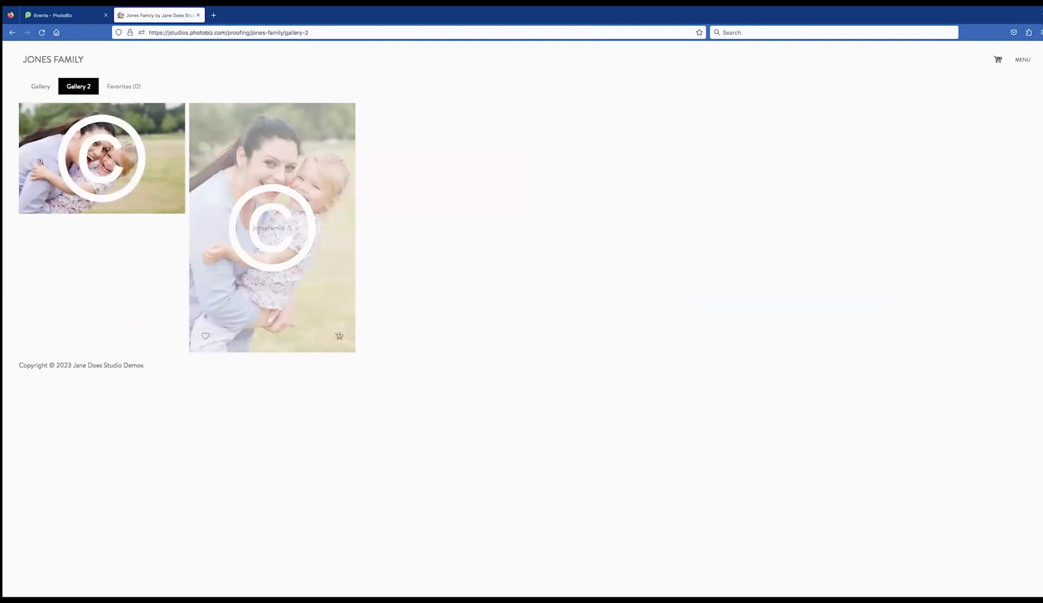
{"action": "left_click", "coordinate": [54, 90]}
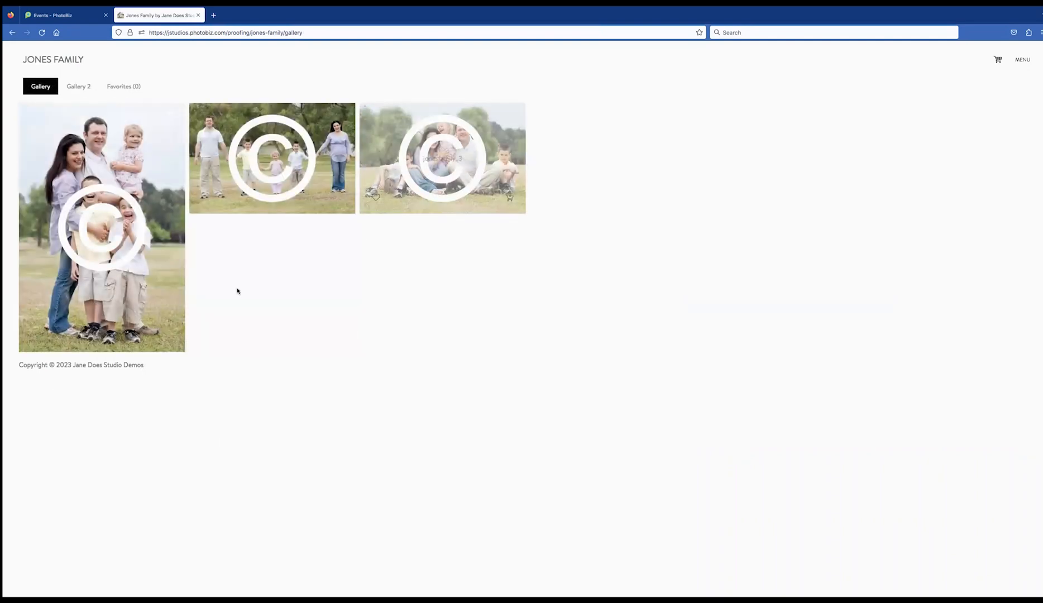
Favourite jonesfamily_1 and view it zoomed full screen
{"action": "left_click", "coordinate": [110, 163]}
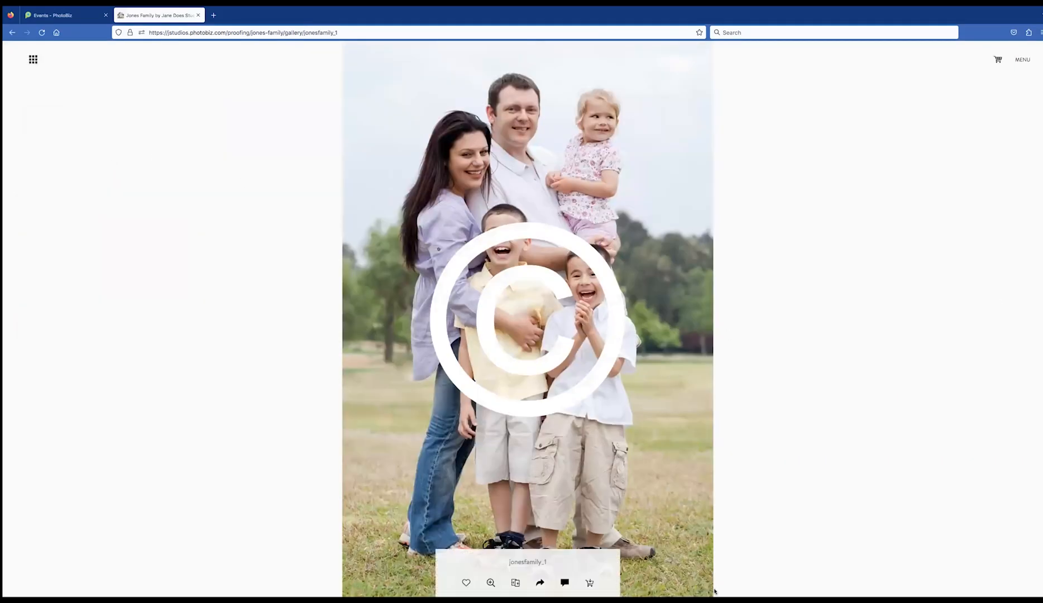
{"action": "left_click", "coordinate": [466, 584]}
{"action": "left_click", "coordinate": [491, 582]}
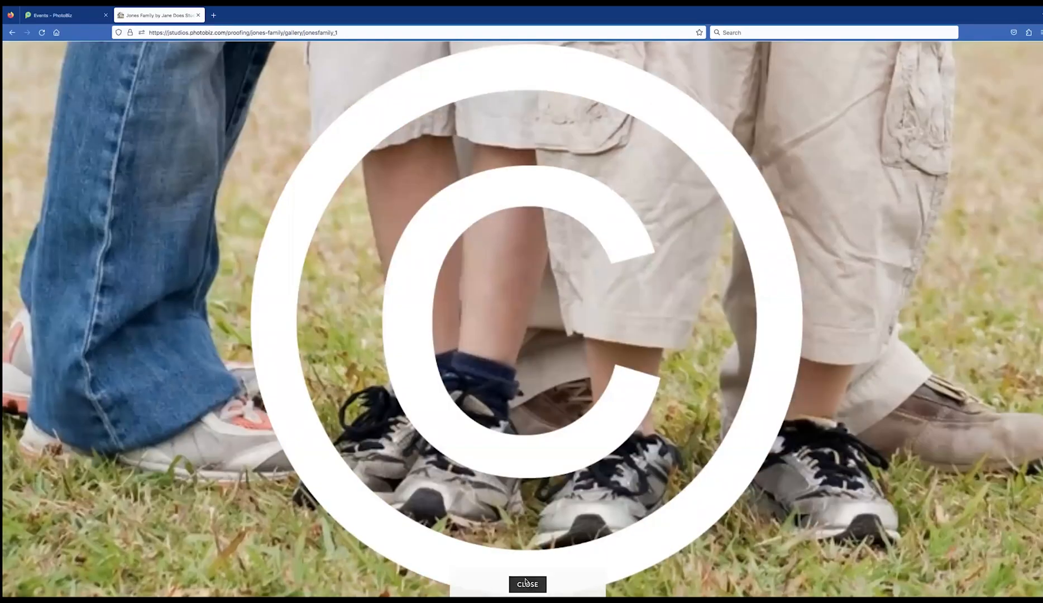
{"action": "left_click", "coordinate": [517, 585]}
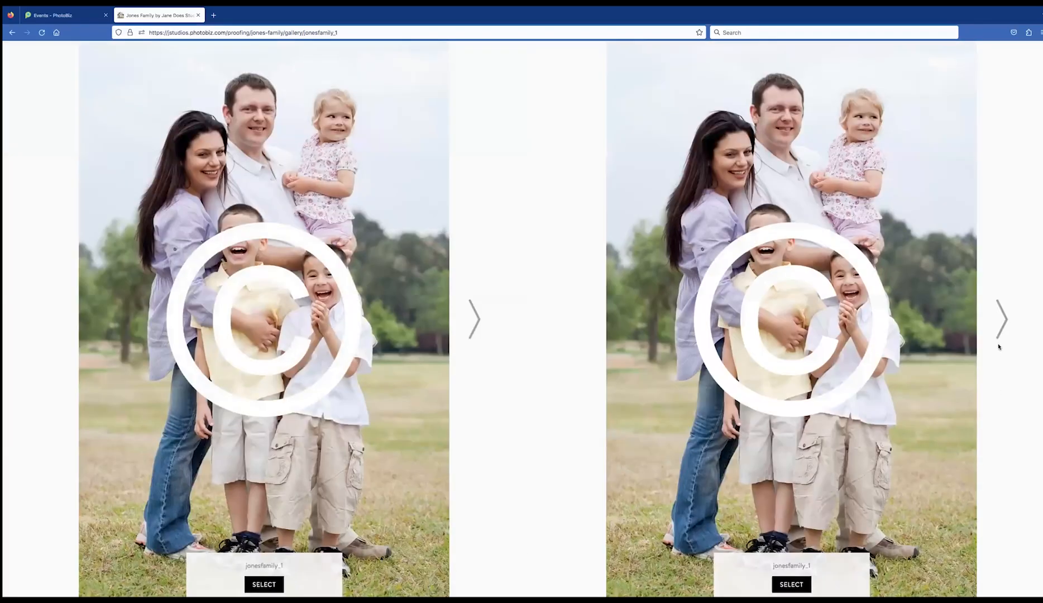
Compare to the next photo, open jonesfamily_3 alone and bring up its sharing options
{"action": "left_click", "coordinate": [1003, 319]}
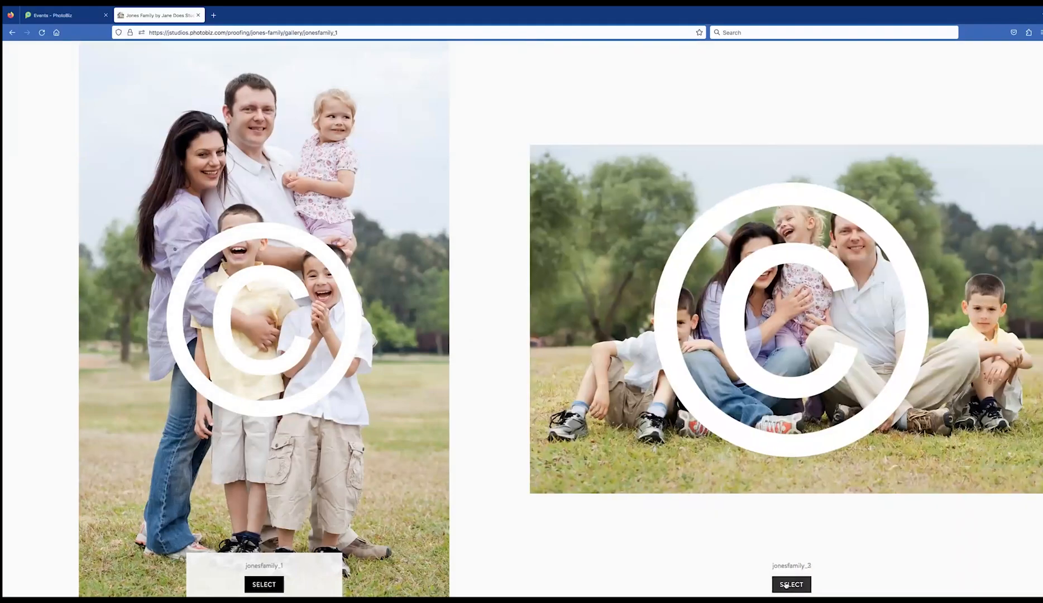
{"action": "left_click", "coordinate": [789, 585]}
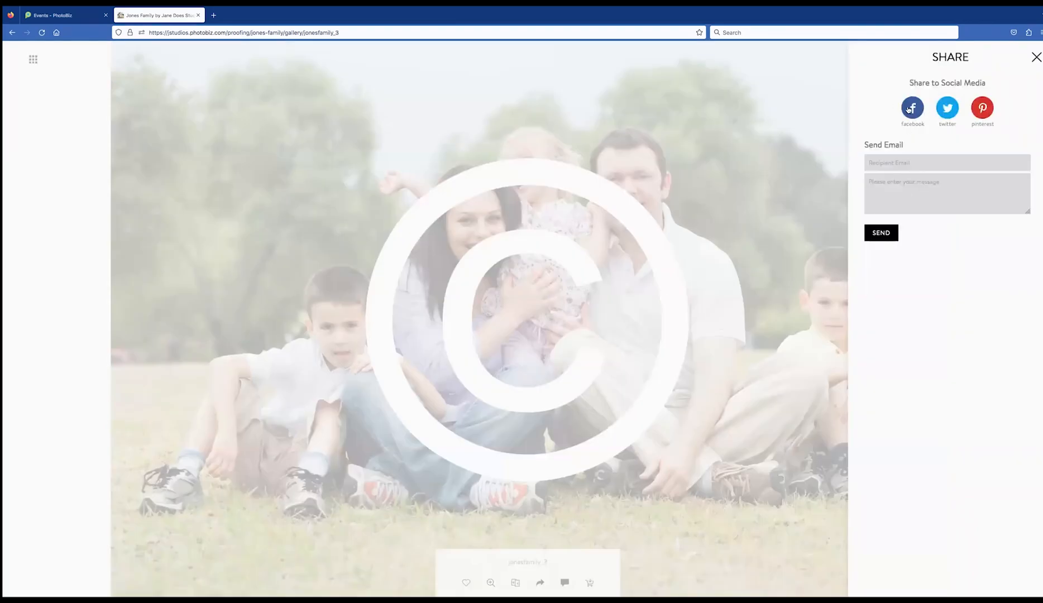
{"action": "left_click", "coordinate": [934, 164]}
Post the comment 'Love this shot, can we please retouch this image.' on jonesfamily_3
{"action": "left_click", "coordinate": [1036, 60]}
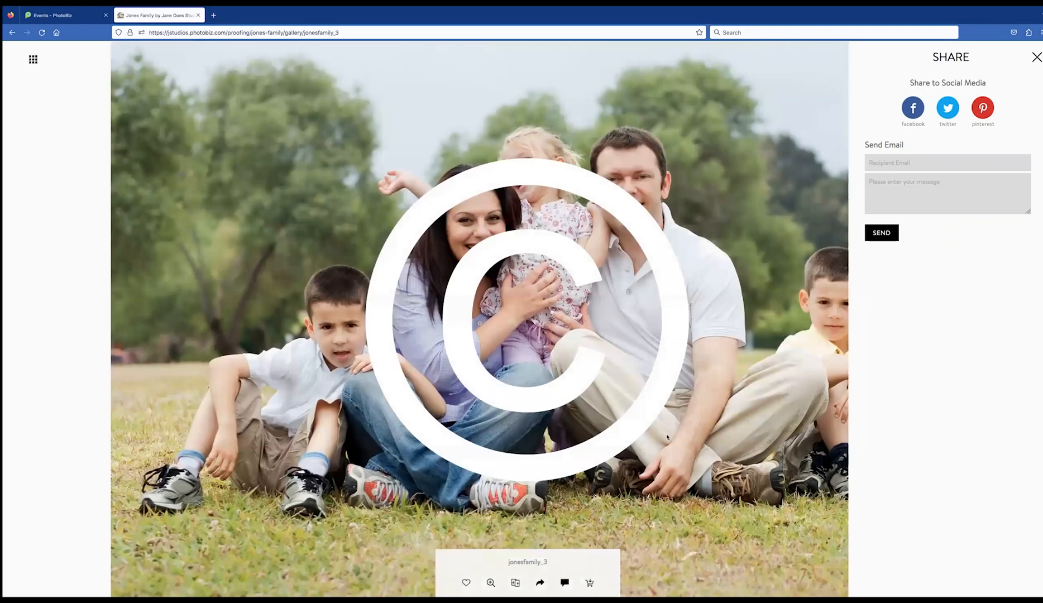
{"action": "left_click", "coordinate": [564, 583]}
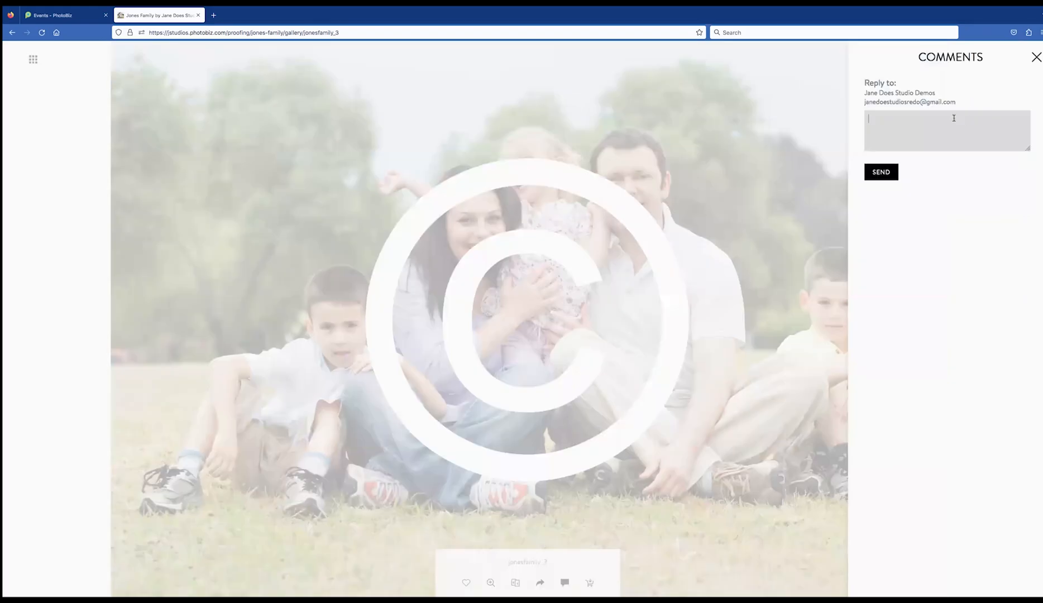
{"action": "type", "text": "Love this shot, can we replease"}
{"action": "key", "text": "BackSpace"}
{"action": "key", "text": "BackSpace"}
{"action": "key", "text": "BackSpace"}
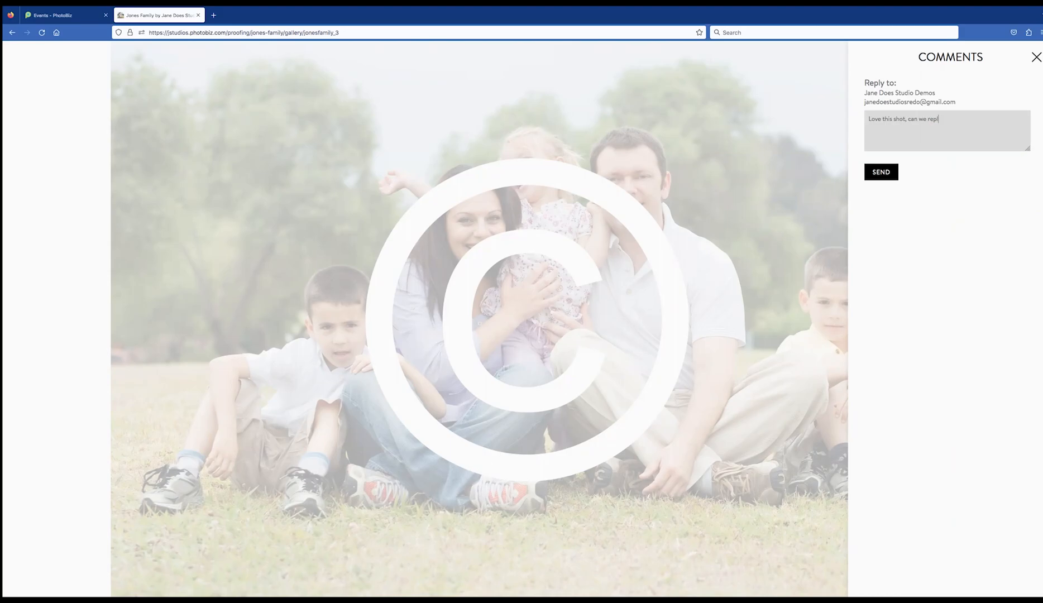
{"action": "type", "text": "retouch this image.s"}
{"action": "left_click", "coordinate": [890, 173]}
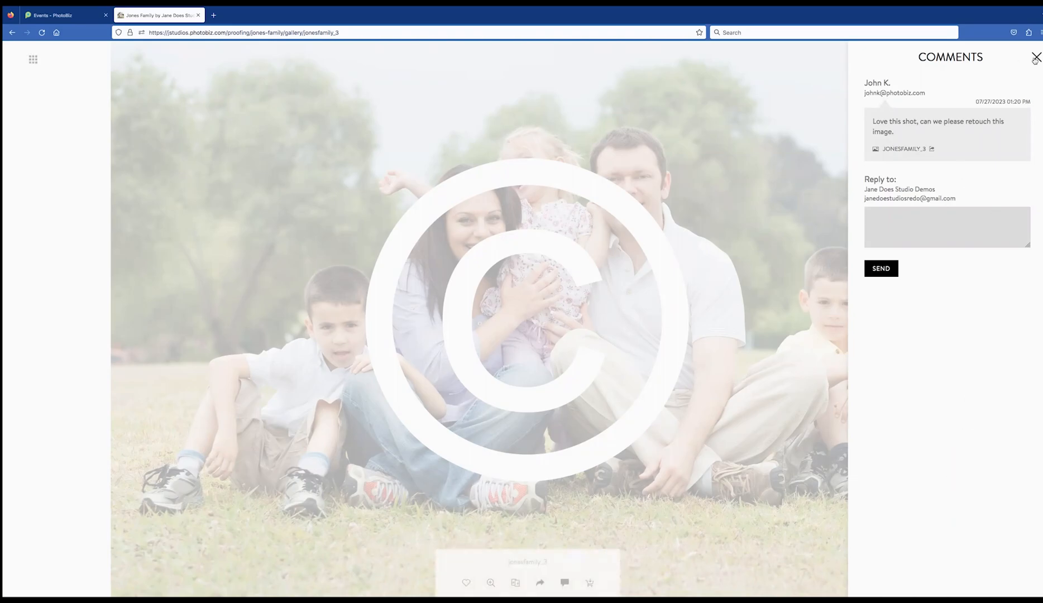
{"action": "left_click", "coordinate": [1036, 58]}
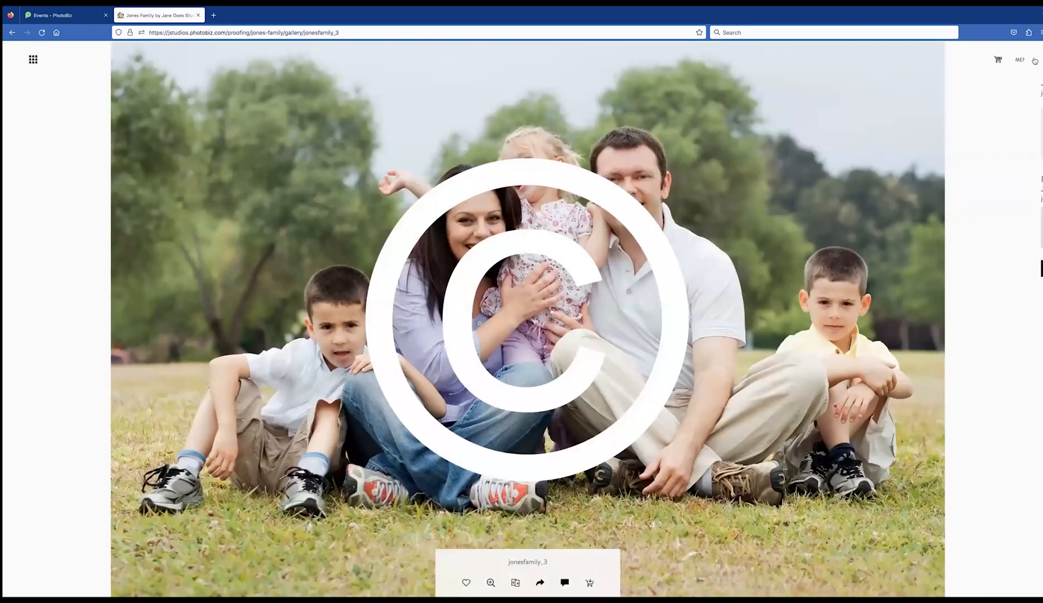
Add 5x7 and 4x6 prints of jonesfamily_3 to the cart
{"action": "left_click", "coordinate": [590, 583]}
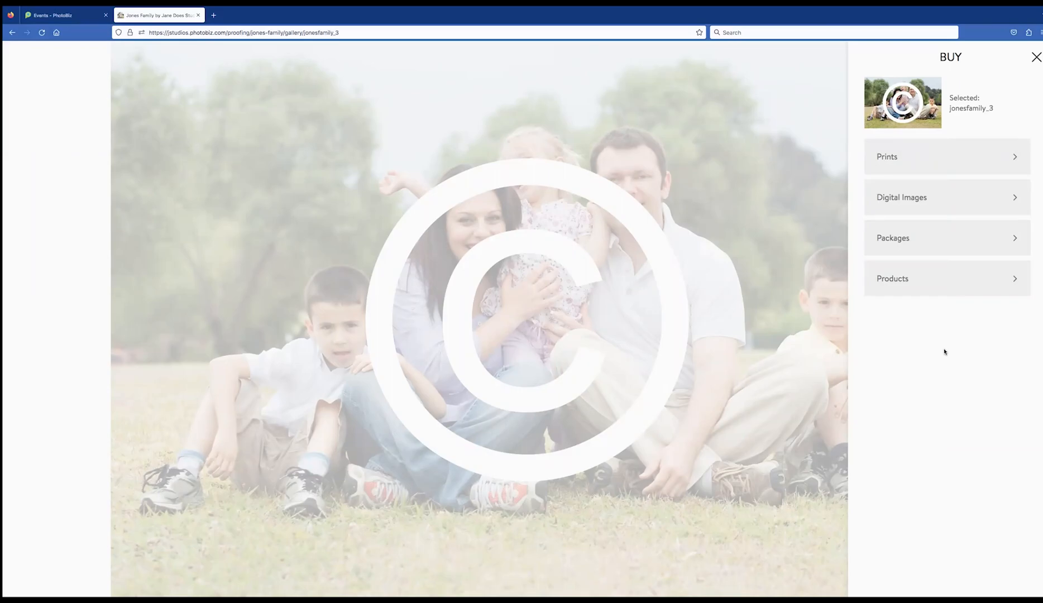
{"action": "left_click", "coordinate": [925, 160]}
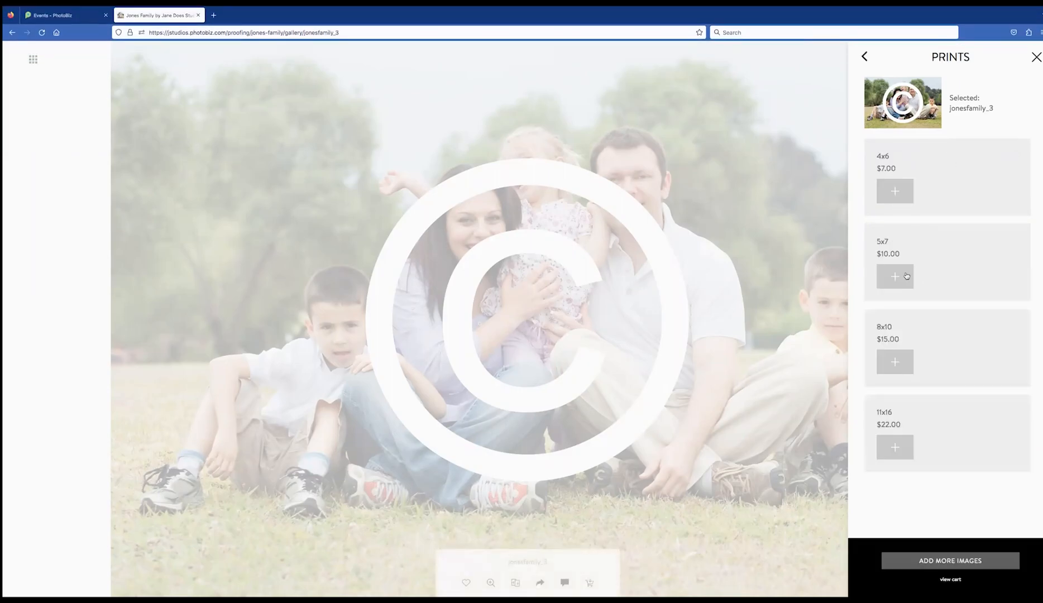
{"action": "left_click", "coordinate": [908, 278]}
{"action": "left_click", "coordinate": [902, 198]}
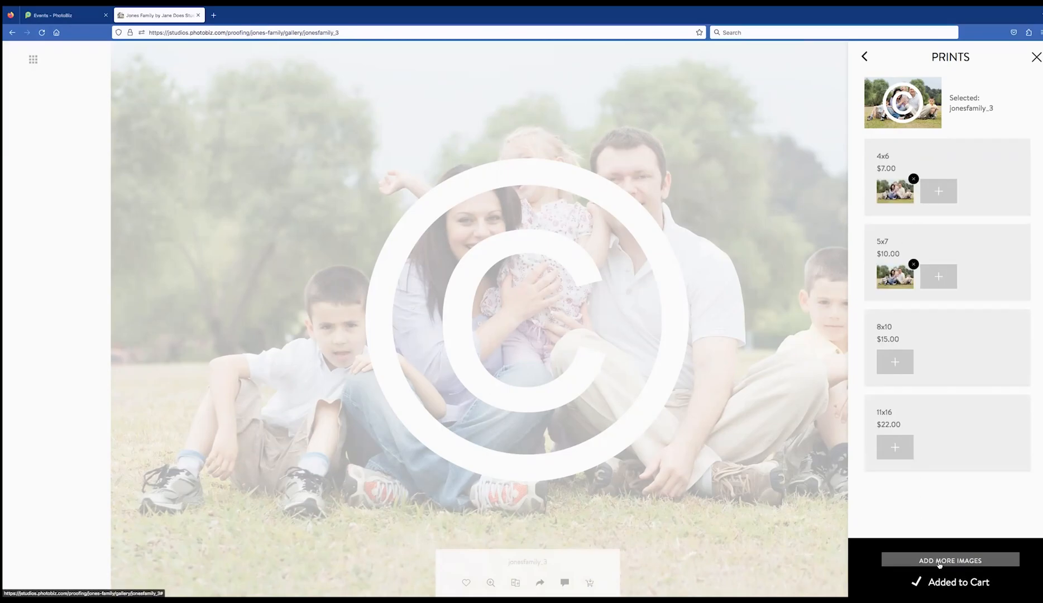
{"action": "left_click", "coordinate": [959, 560]}
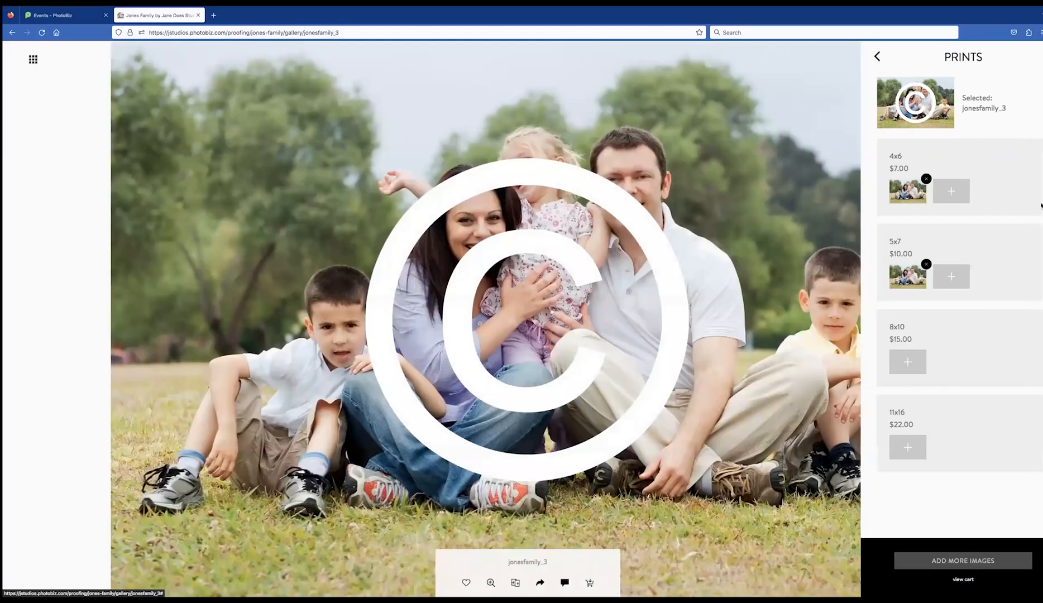
{"action": "left_click", "coordinate": [590, 582]}
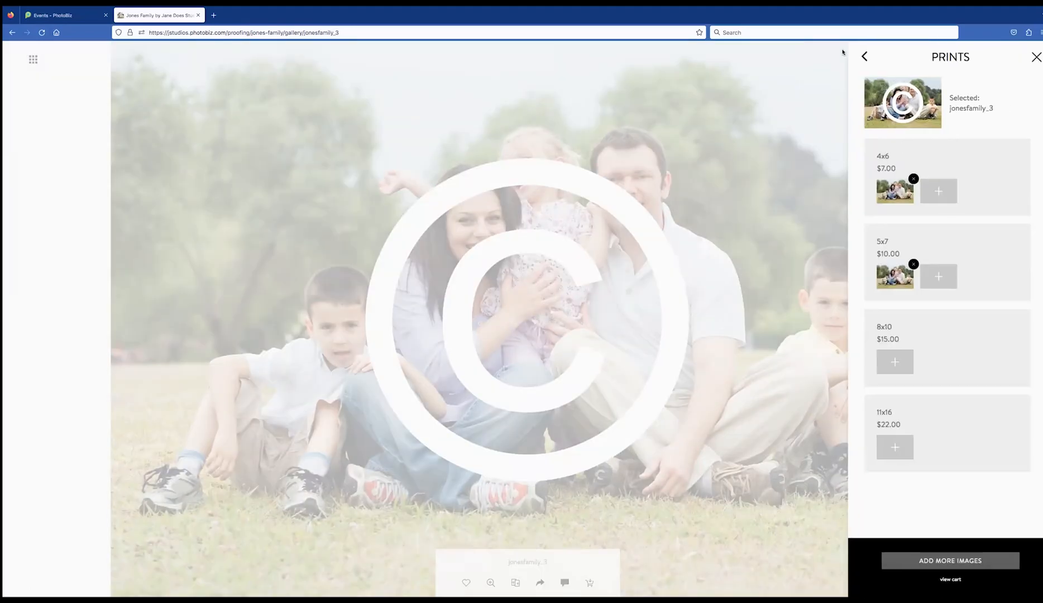
Add the $10.00 High Resolution Download and drop the Low Resolution one from the cart
{"action": "left_click", "coordinate": [865, 59]}
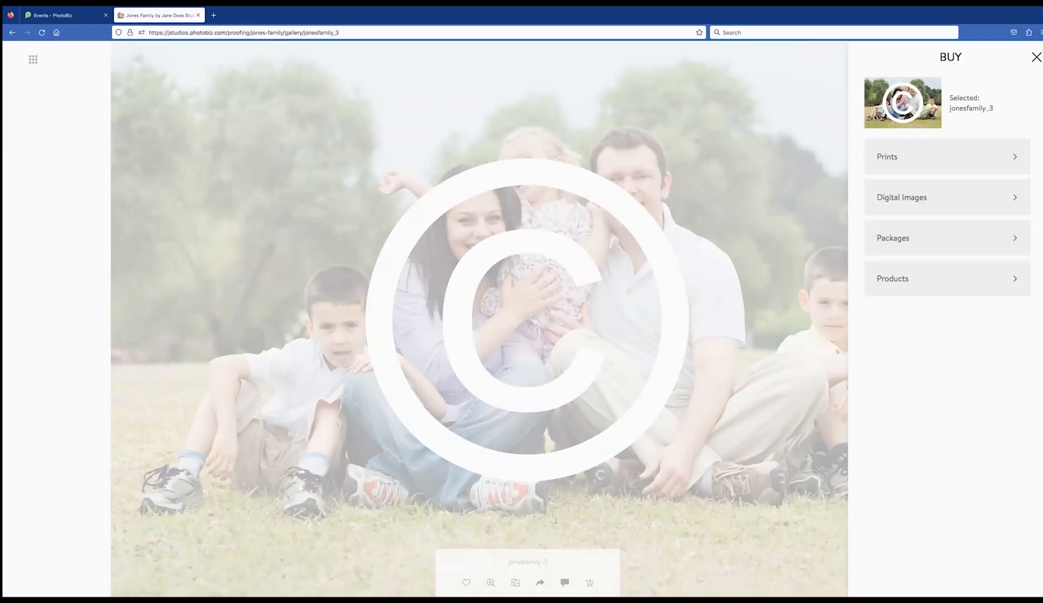
{"action": "left_click", "coordinate": [900, 204]}
{"action": "left_click", "coordinate": [898, 193]}
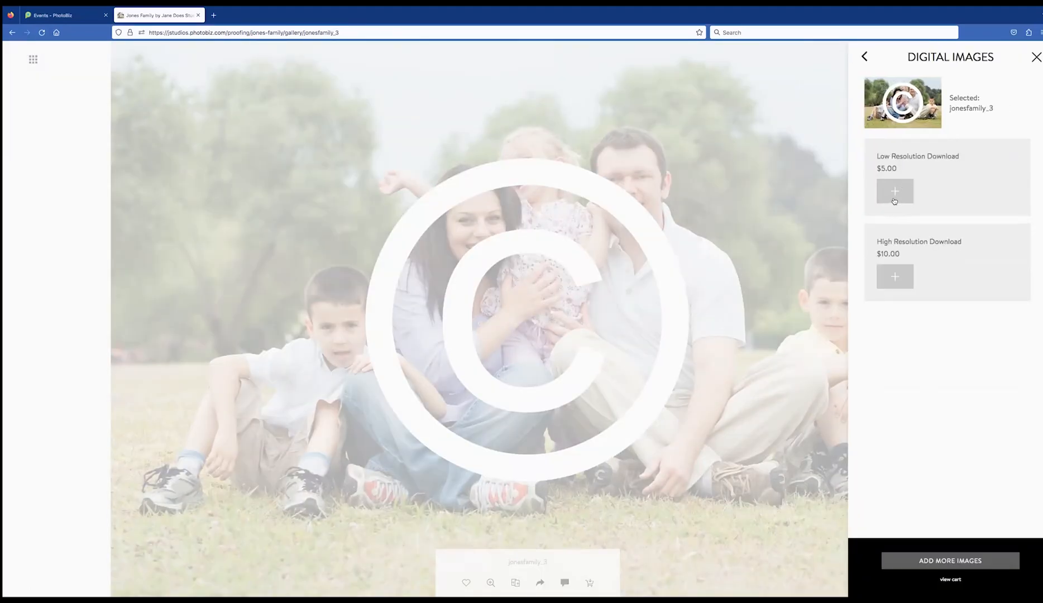
{"action": "left_click", "coordinate": [893, 275]}
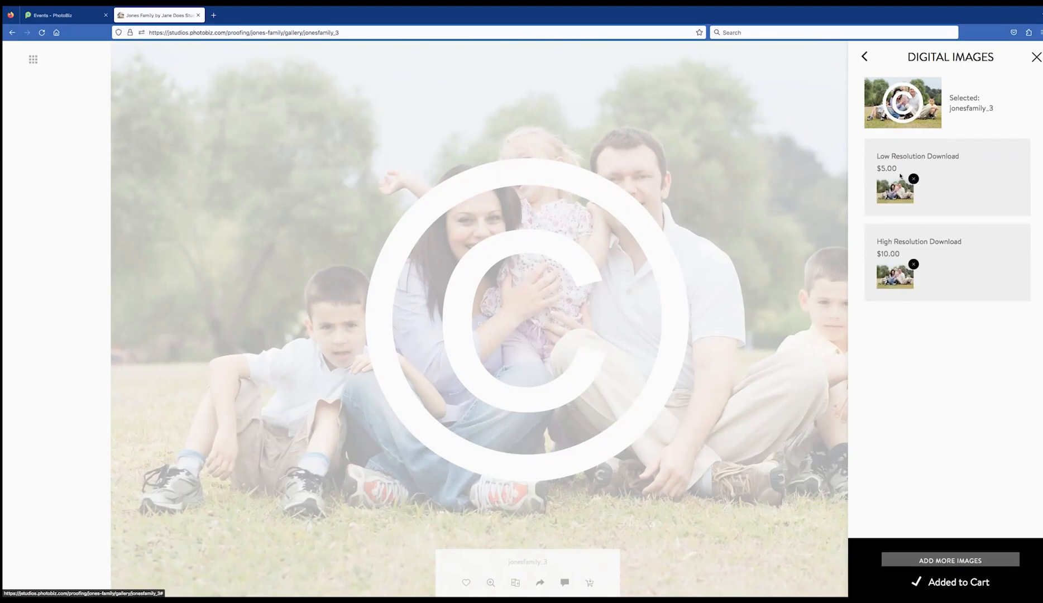
{"action": "left_click", "coordinate": [913, 179]}
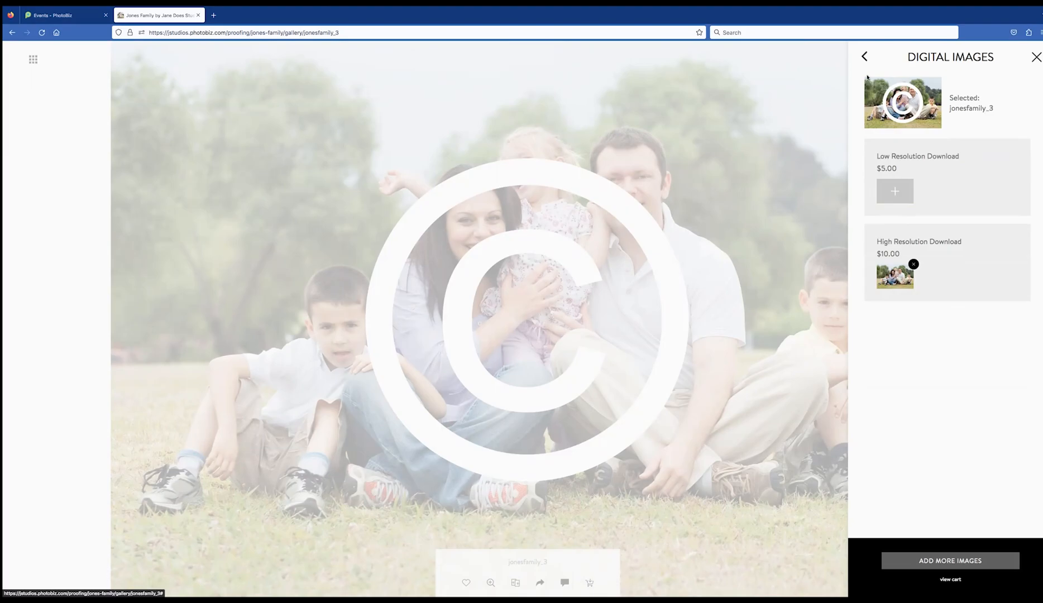
{"action": "left_click", "coordinate": [864, 56]}
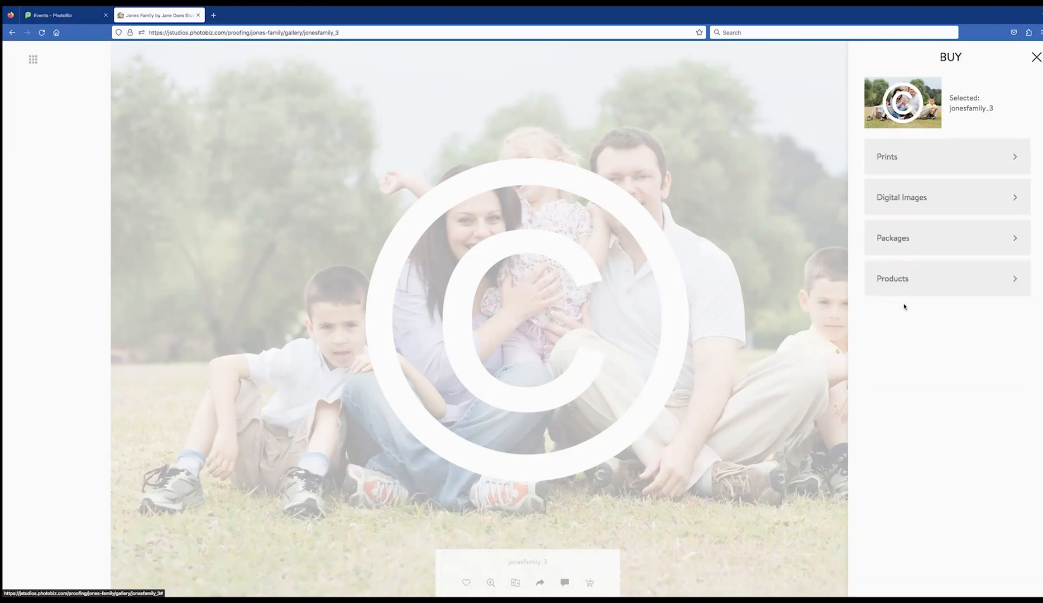
Add the $1,000.00 Full Event Download package to the cart
{"action": "left_click", "coordinate": [937, 254]}
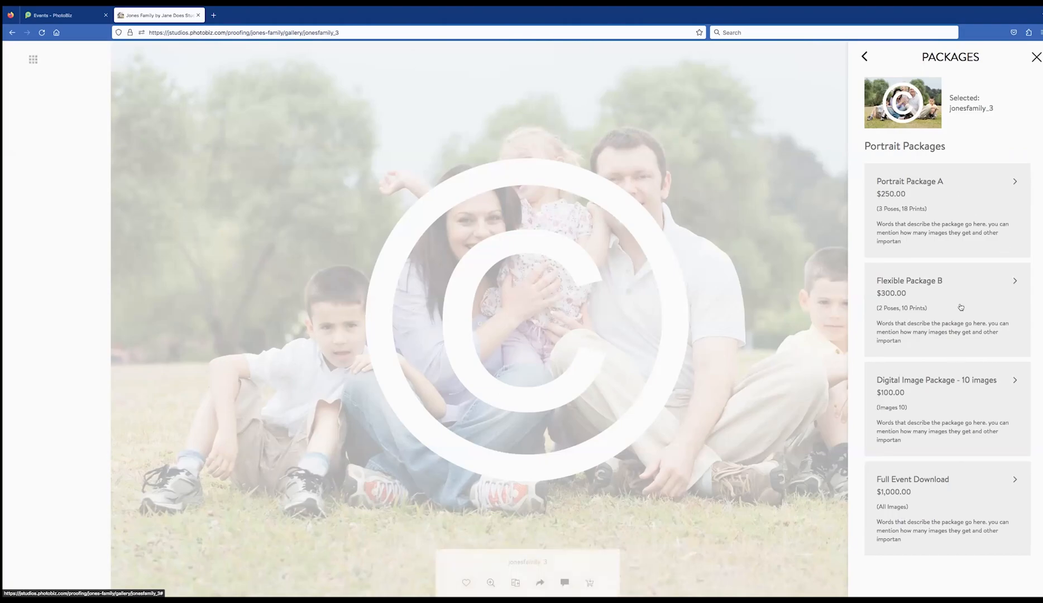
{"action": "left_click", "coordinate": [969, 500]}
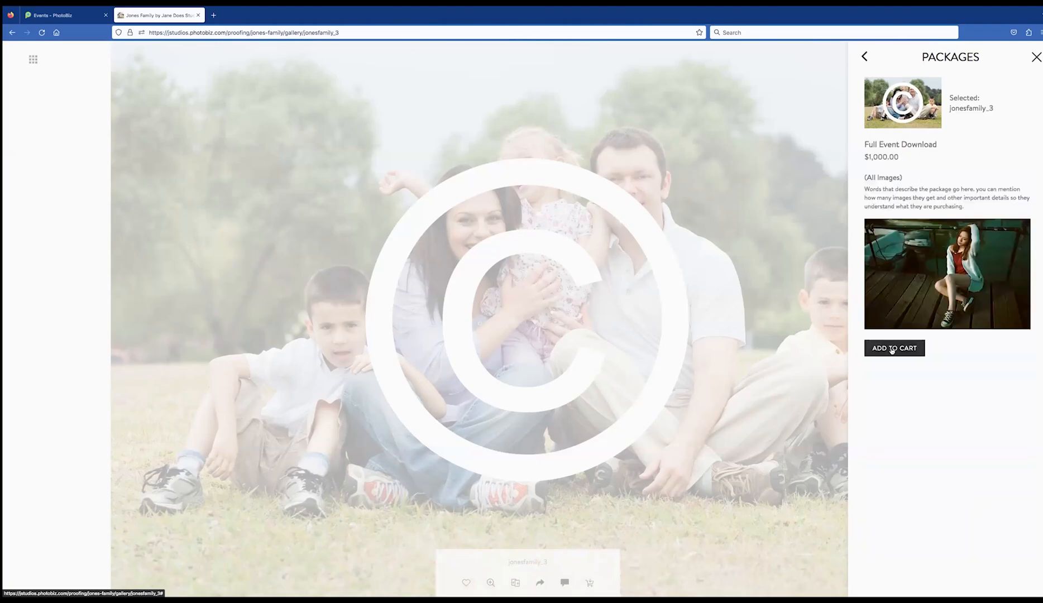
{"action": "left_click", "coordinate": [891, 346]}
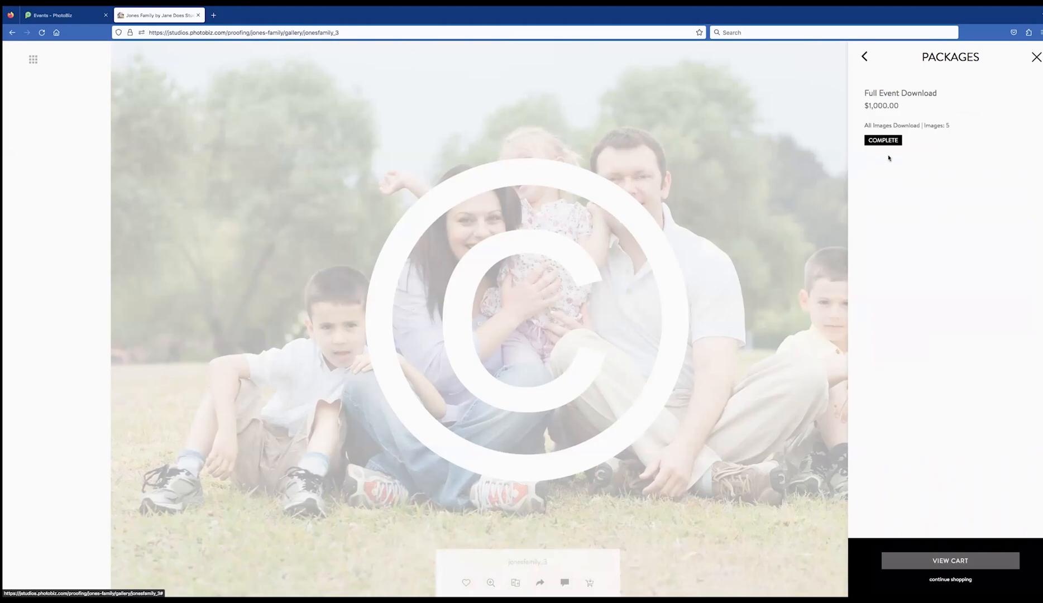
{"action": "left_click", "coordinate": [864, 57]}
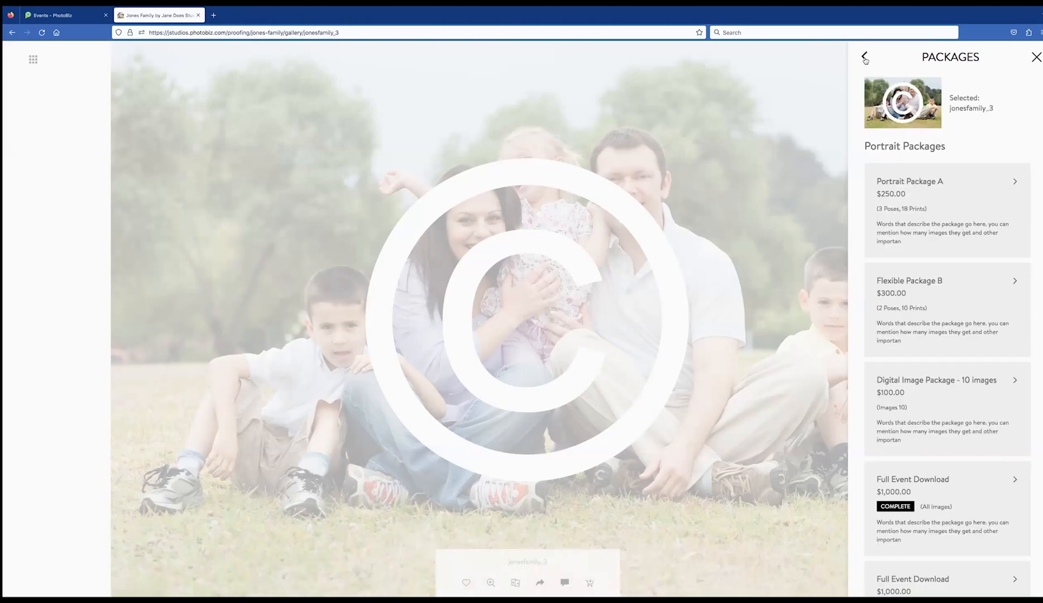
Add the $100.00 16x20 Photo Collage product to the cart
{"action": "left_click", "coordinate": [870, 58]}
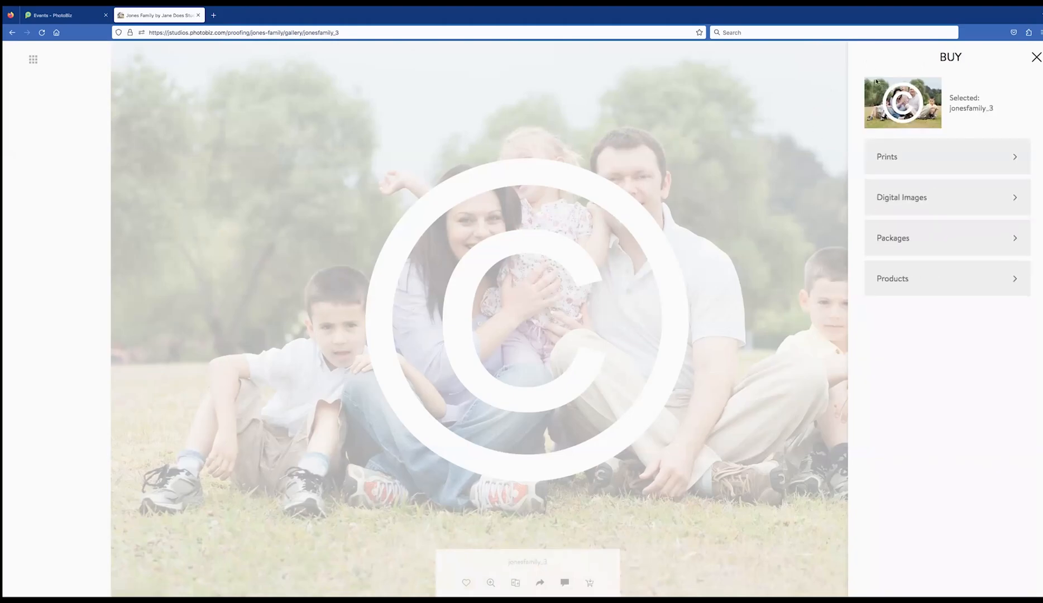
{"action": "left_click", "coordinate": [900, 288]}
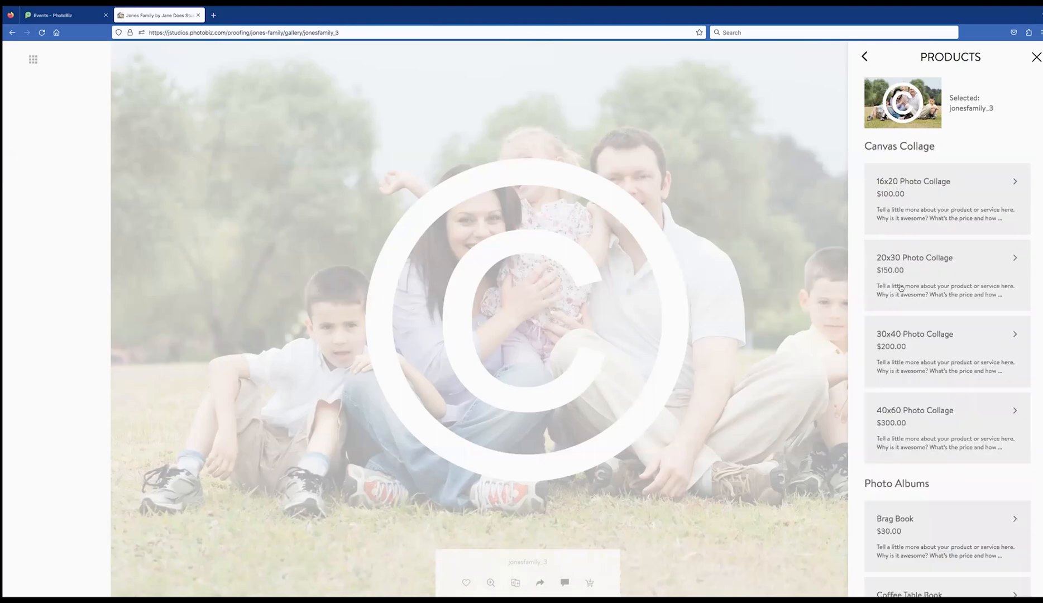
{"action": "scroll", "coordinate": [961, 416], "scroll_direction": "down", "scroll_amount": 9}
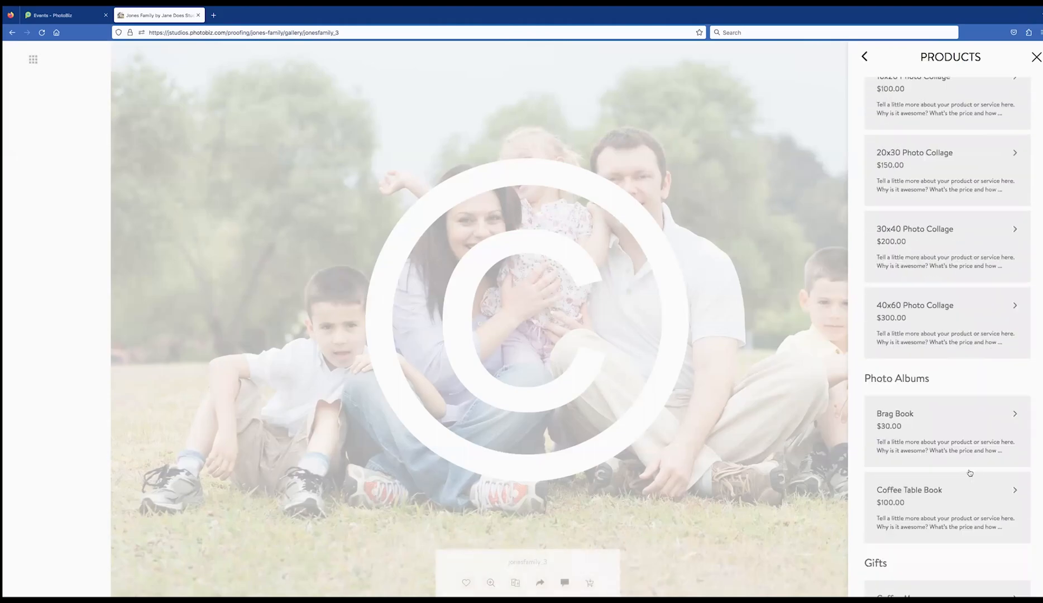
{"action": "scroll", "coordinate": [966, 455], "scroll_direction": "up", "scroll_amount": 9}
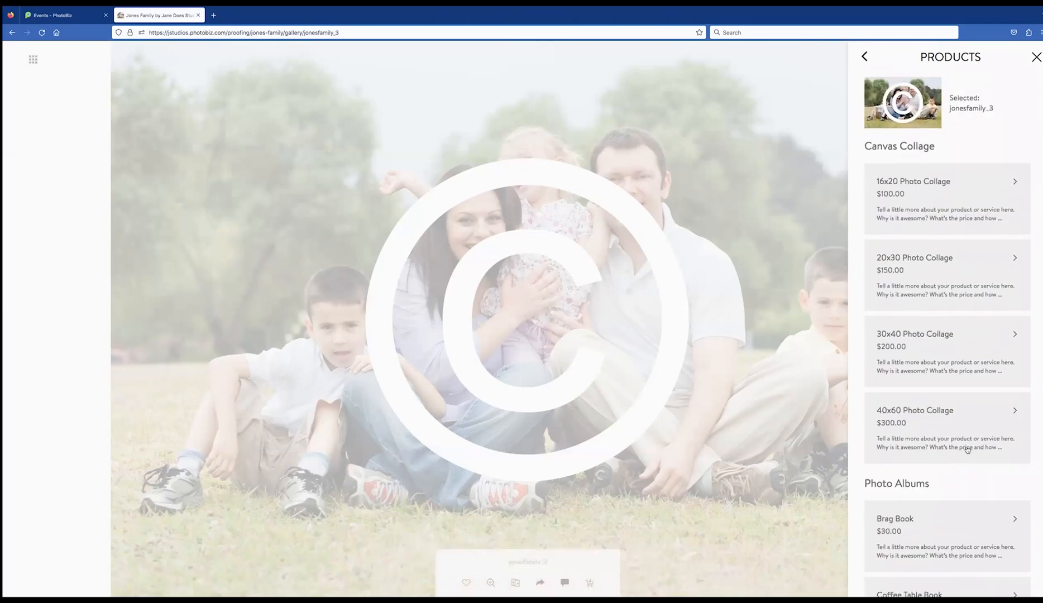
{"action": "left_click", "coordinate": [968, 195]}
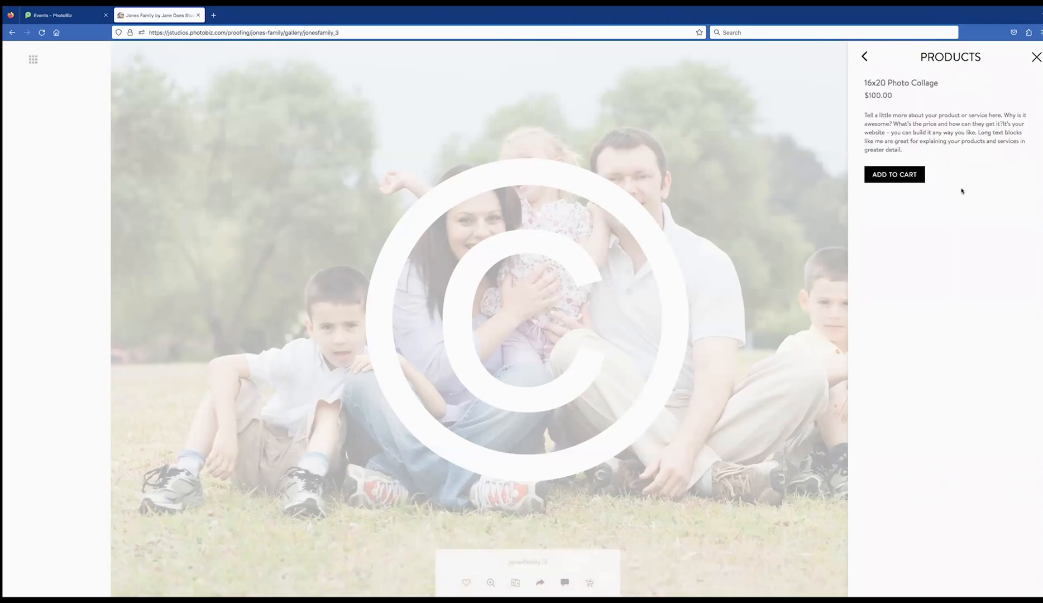
{"action": "left_click", "coordinate": [904, 176]}
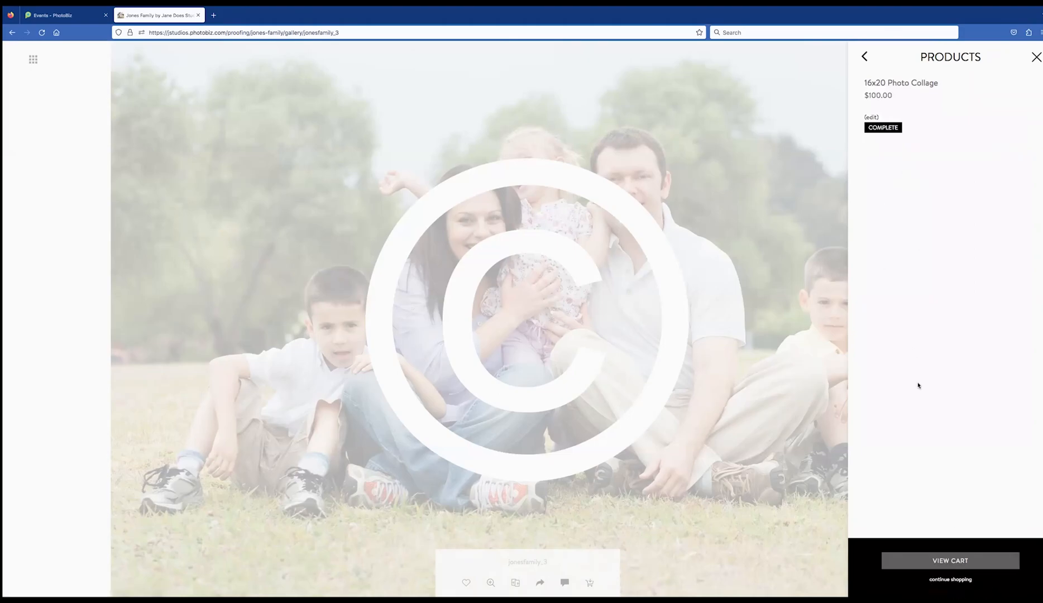
{"action": "left_click", "coordinate": [865, 58]}
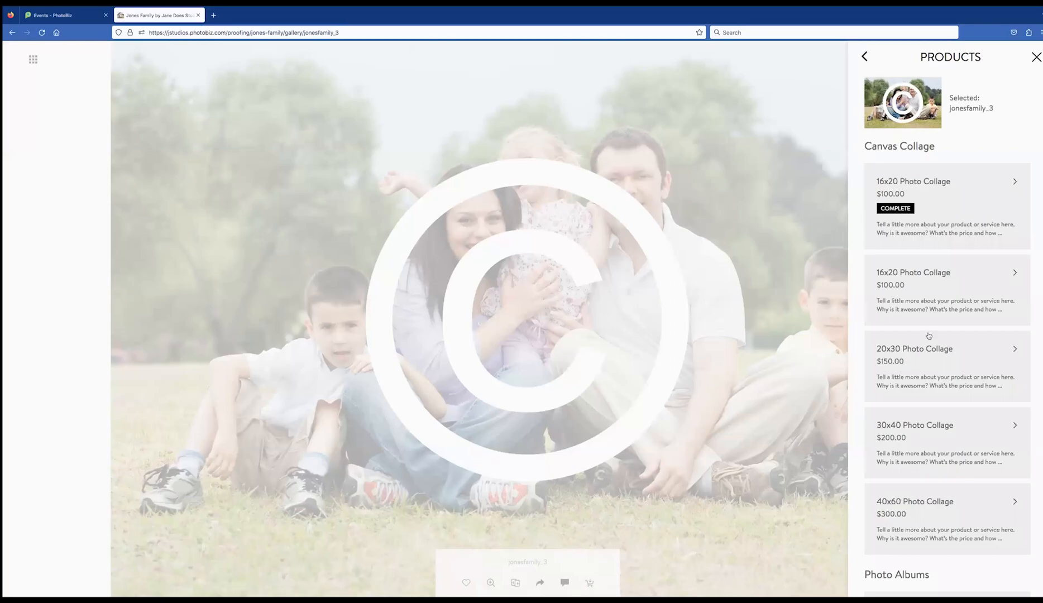
{"action": "left_click", "coordinate": [865, 58]}
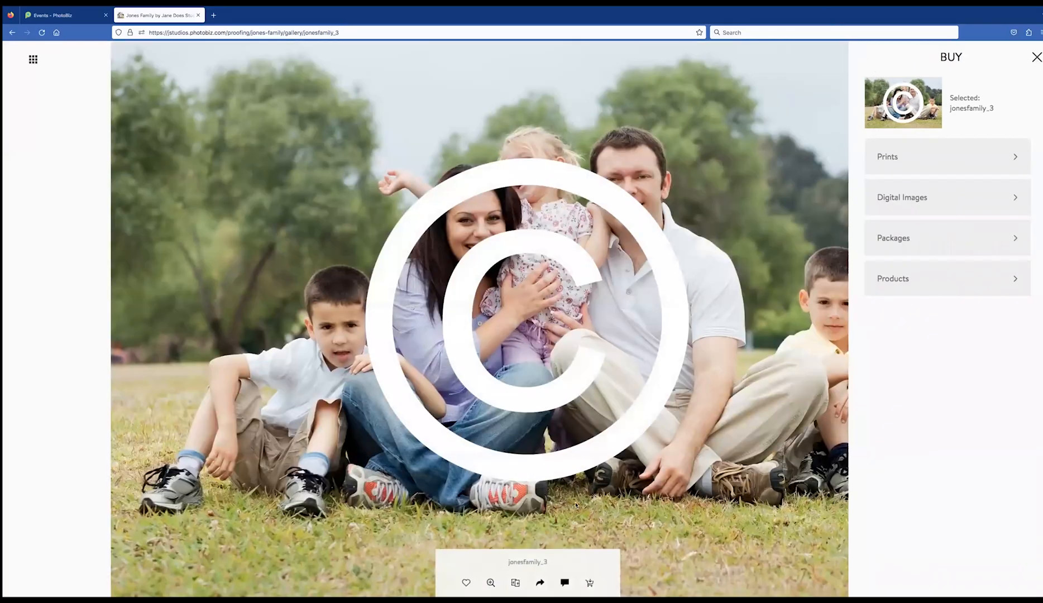
Add a $22.00 11x16 print of jonesfamily_3 to the cart
{"action": "left_click", "coordinate": [591, 584]}
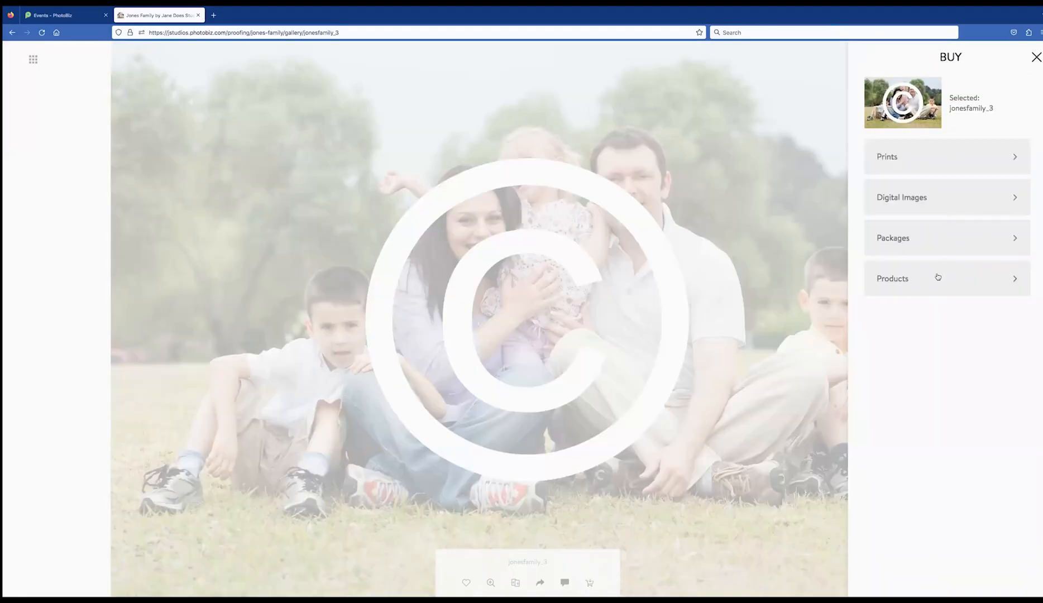
{"action": "left_click", "coordinate": [938, 277]}
{"action": "left_click", "coordinate": [867, 59]}
{"action": "left_click", "coordinate": [885, 161]}
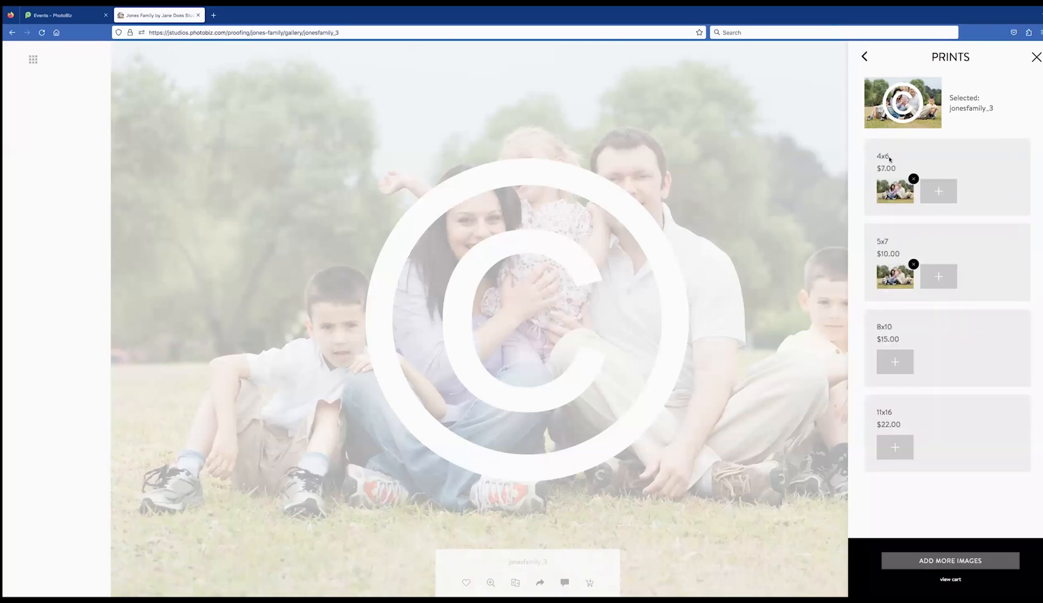
{"action": "left_click", "coordinate": [895, 447]}
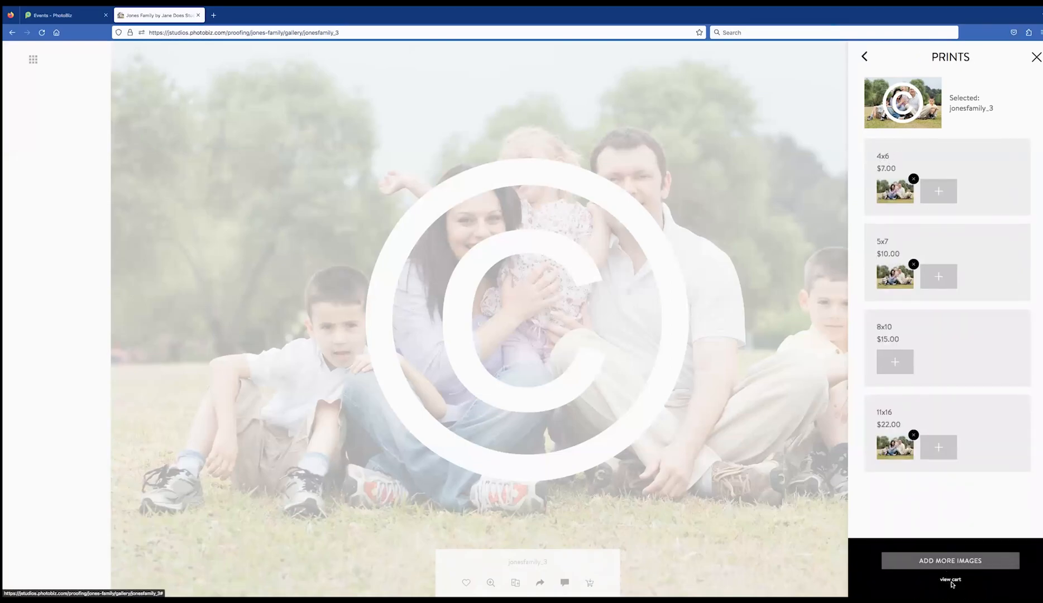
Open the cart and review its contents and $1,149.00 subtotal
{"action": "left_click", "coordinate": [947, 581]}
{"action": "scroll", "coordinate": [922, 235], "scroll_direction": "down", "scroll_amount": 5}
{"action": "scroll", "coordinate": [934, 225], "scroll_direction": "up", "scroll_amount": 3}
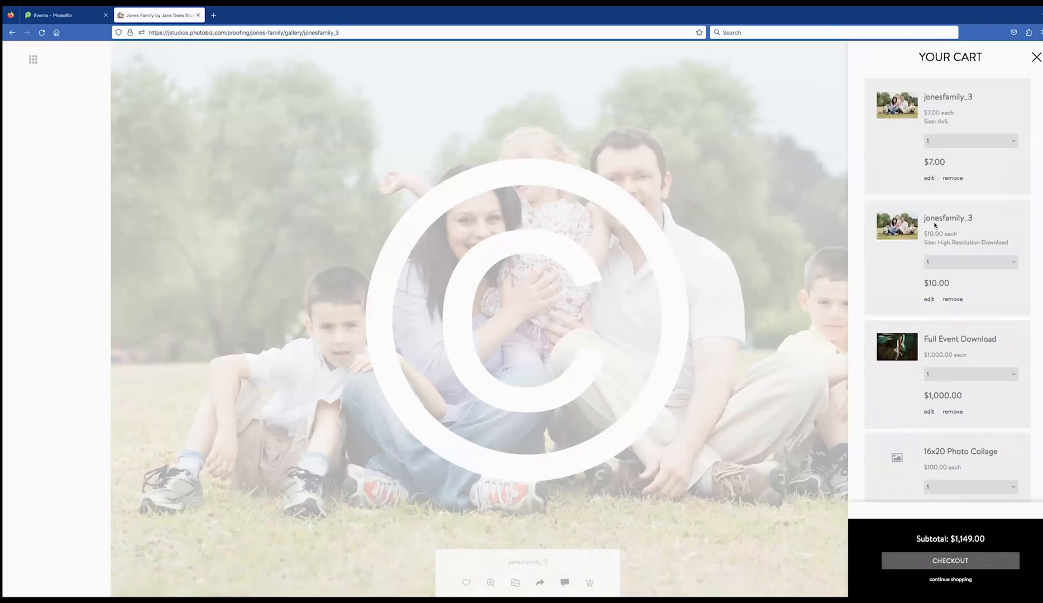
{"action": "scroll", "coordinate": [935, 226], "scroll_direction": "up", "scroll_amount": 1}
{"action": "scroll", "coordinate": [959, 547], "scroll_direction": "down", "scroll_amount": 4}
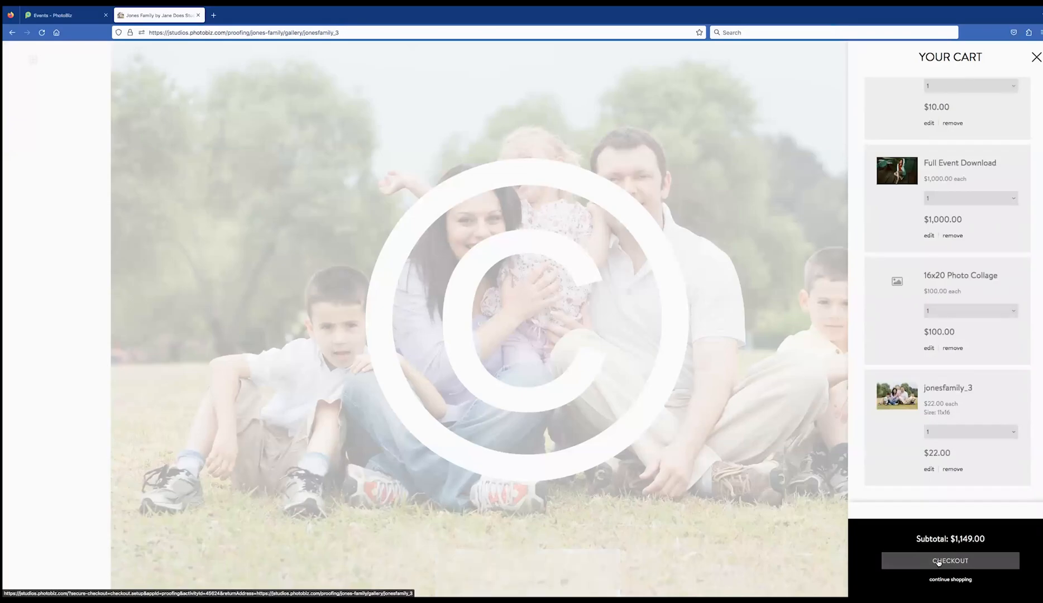
Start checkout and fill in the customer's first and last name, e-mail and phone number
{"action": "left_click", "coordinate": [939, 562]}
{"action": "left_click", "coordinate": [365, 234]}
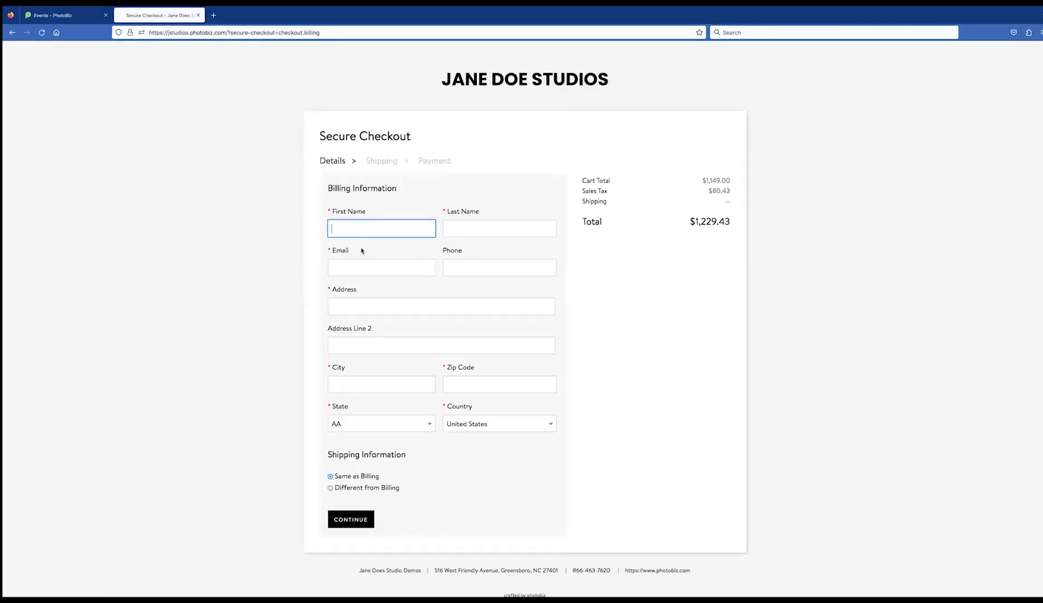
{"action": "type", "text": "John"}
{"action": "key", "text": "Tab"}
{"action": "type", "text": "K"}
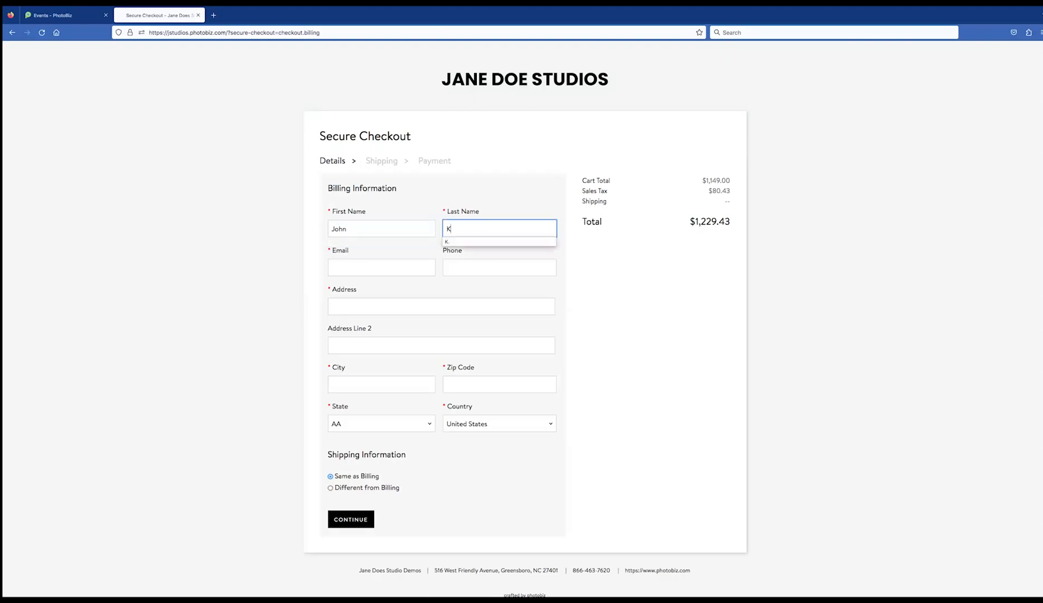
{"action": "type", "text": ". PhotoBiz"}
{"action": "key", "text": "Tab"}
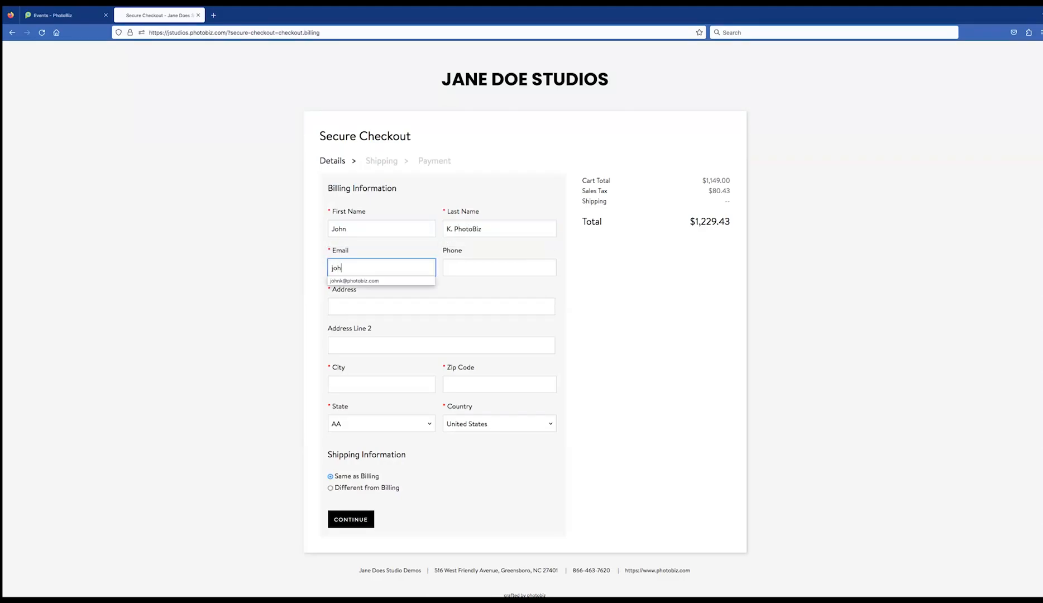
{"action": "key", "text": "Tab"}
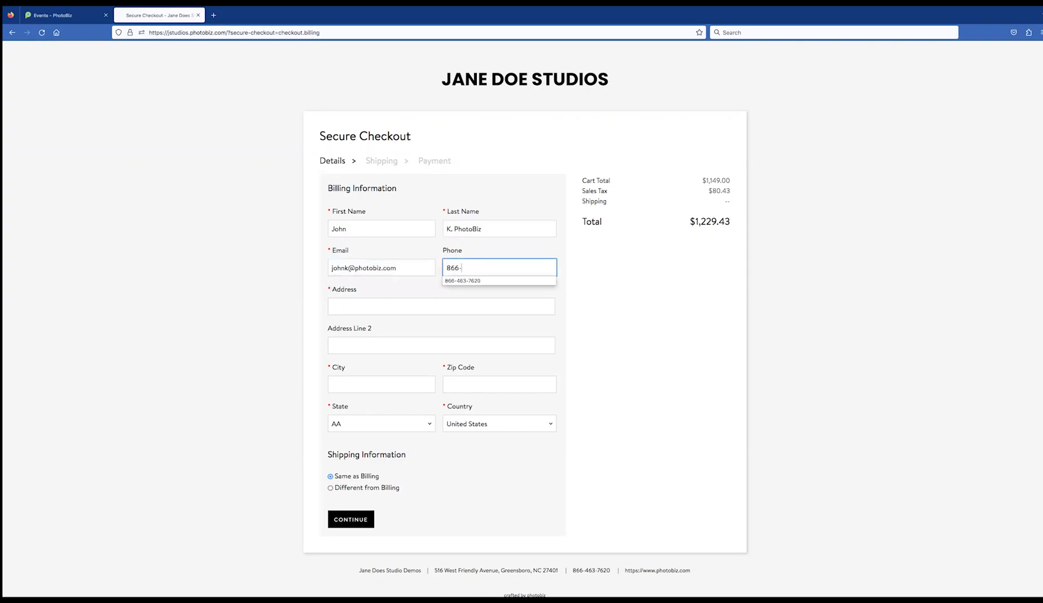
{"action": "key", "text": "Tab"}
Fill in the customer's street address, city, zip and state, then submit billing details
{"action": "key", "text": "Down"}
{"action": "key", "text": "Tab"}
{"action": "key", "text": "Tab"}
{"action": "type", "text": "Greensboro"}
{"action": "key", "text": "Tab"}
{"action": "type", "text": "27"}
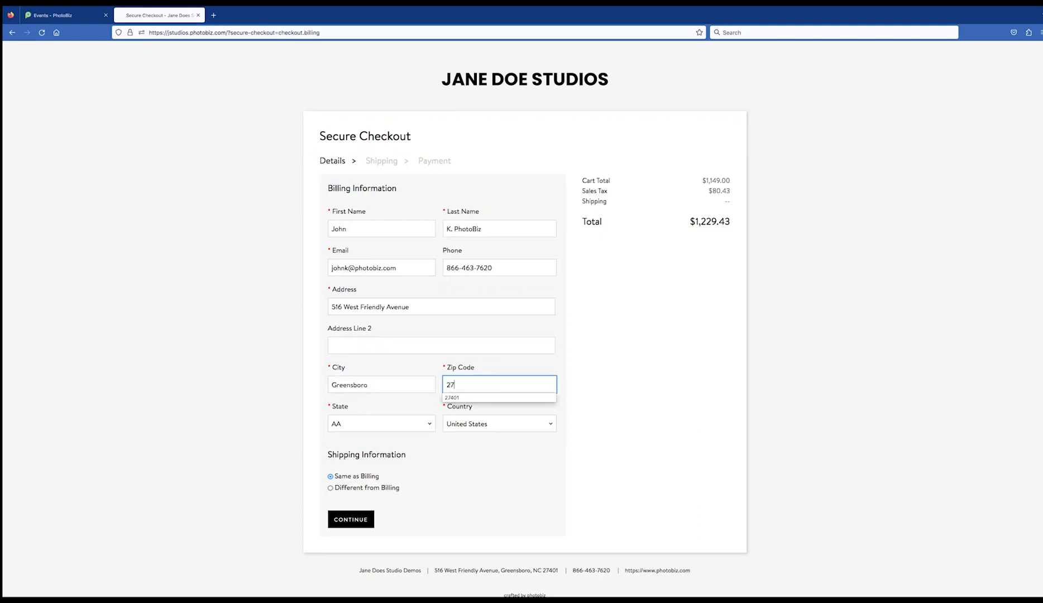
{"action": "type", "text": "401"}
{"action": "key", "text": "Tab"}
{"action": "type", "text": "New York"}
{"action": "type", "text": "n"}
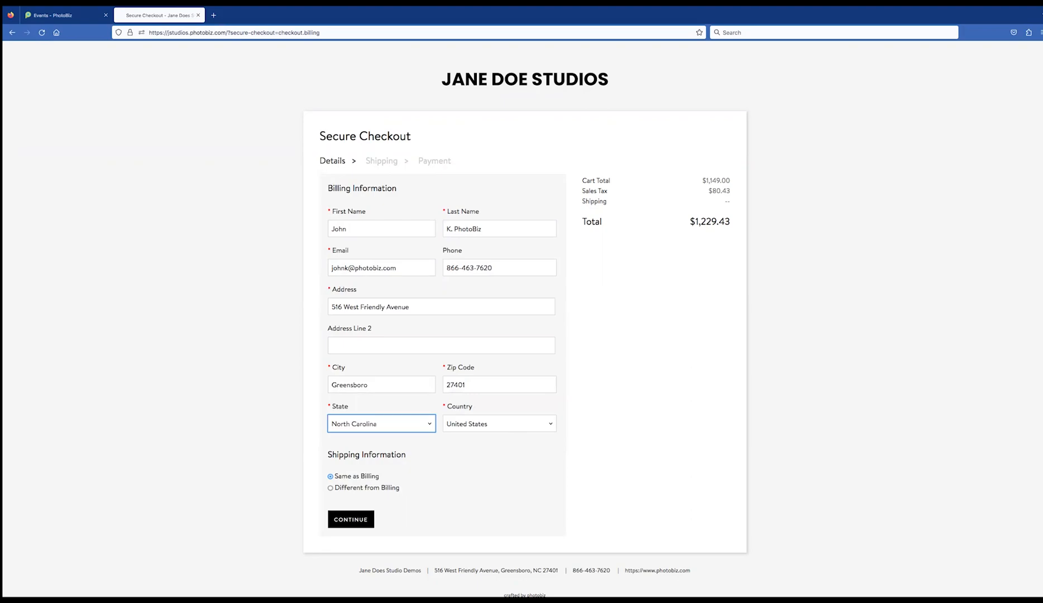
{"action": "left_click", "coordinate": [350, 520]}
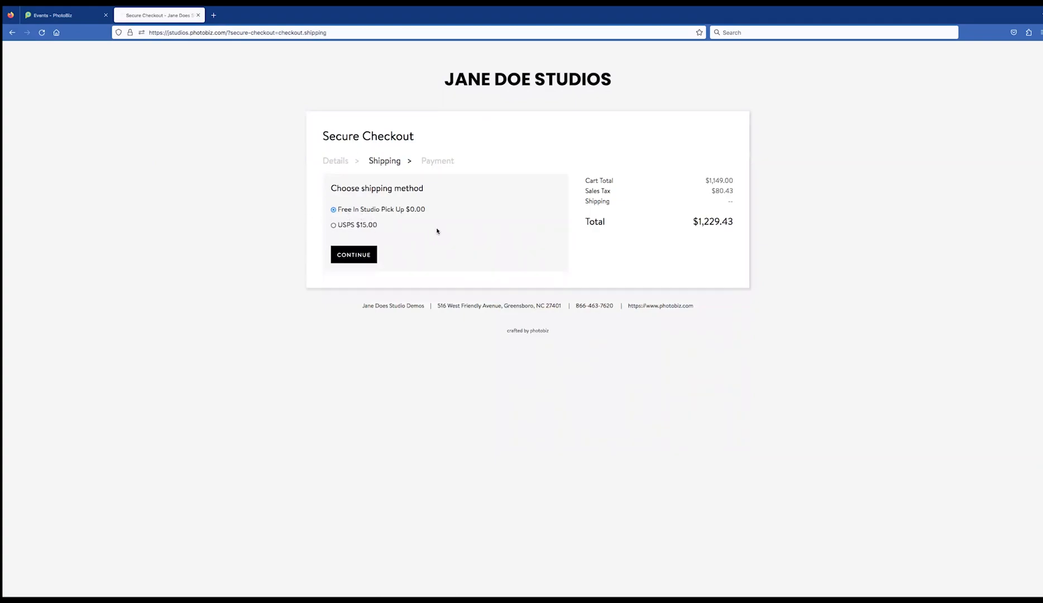
Choose Free In Studio Pick Up shipping after checking the USPS option
{"action": "left_click", "coordinate": [334, 225]}
{"action": "left_click", "coordinate": [333, 209]}
{"action": "left_click", "coordinate": [349, 258]}
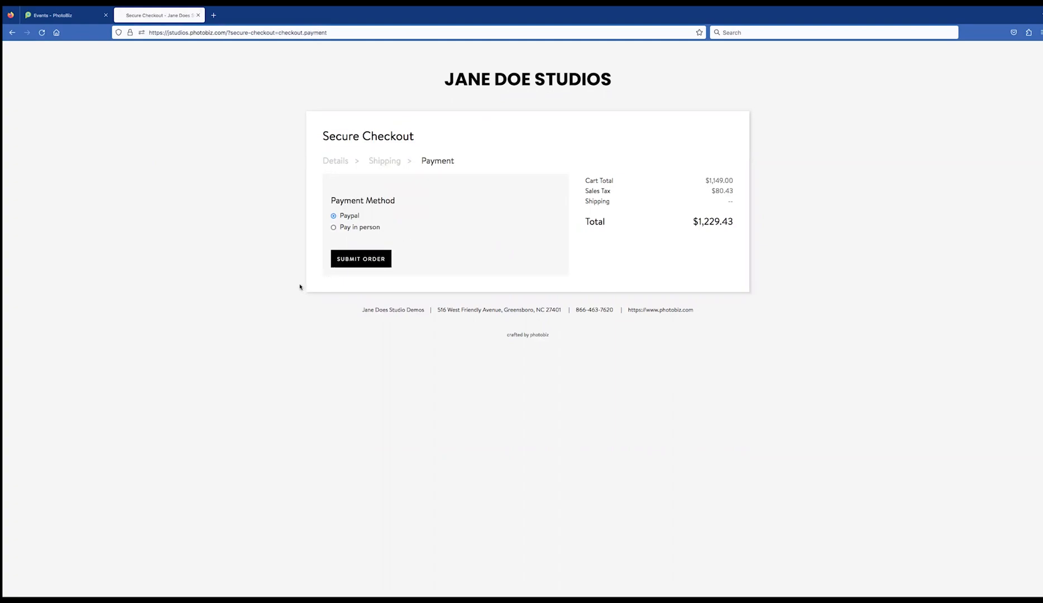
Pay with PayPal and submit the order
{"action": "left_click", "coordinate": [334, 227]}
{"action": "left_click", "coordinate": [334, 215]}
{"action": "left_click", "coordinate": [353, 263]}
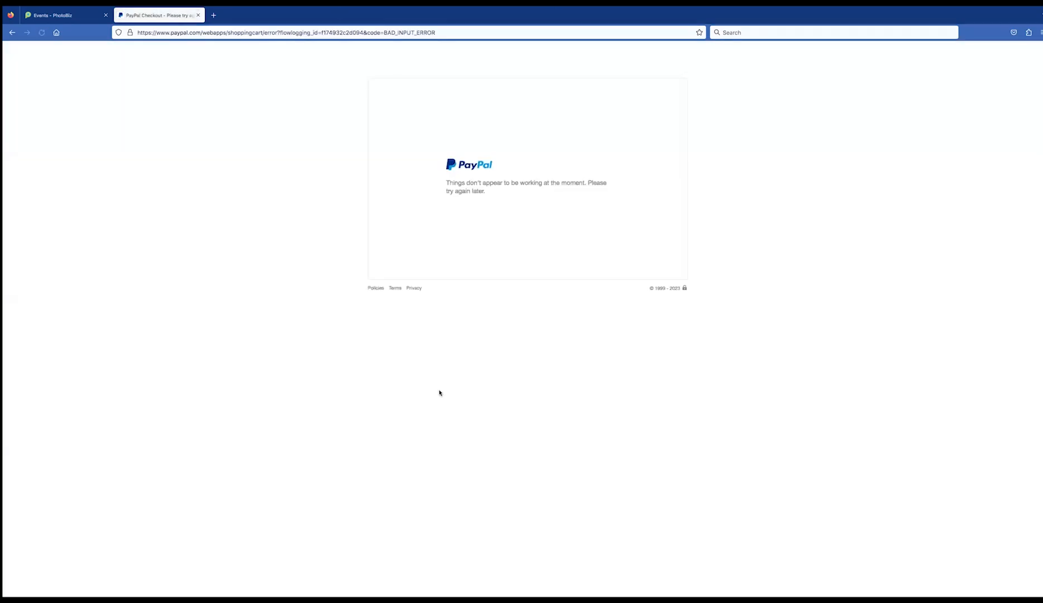
Close the failed PayPal Checkout browser tab
{"action": "left_click", "coordinate": [198, 15]}
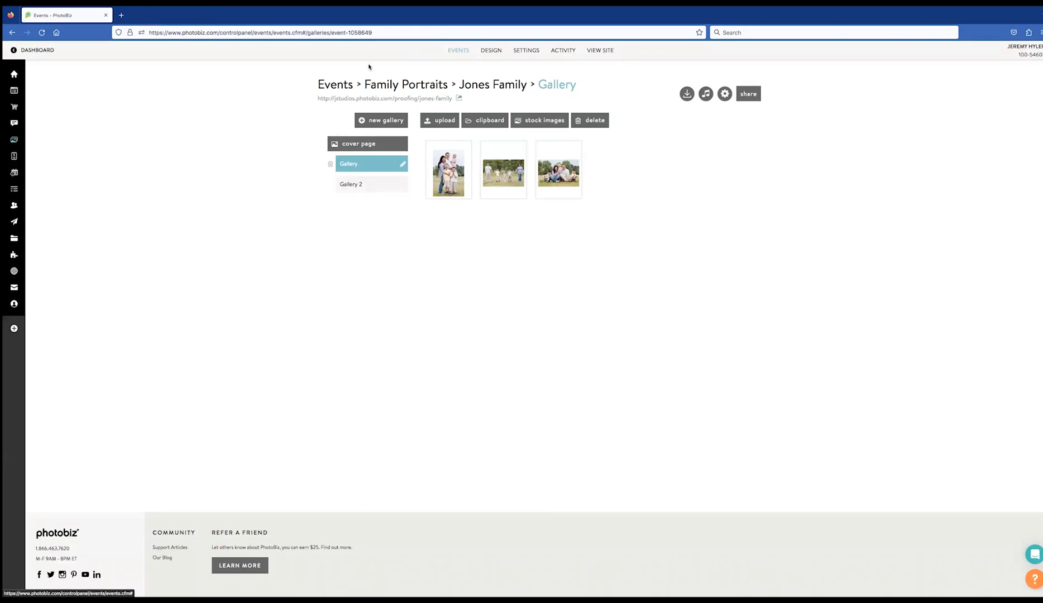
Review Jones Family activity: comments, single and bulk downloads, and the $1,149.00 saved cart
{"action": "left_click", "coordinate": [351, 85]}
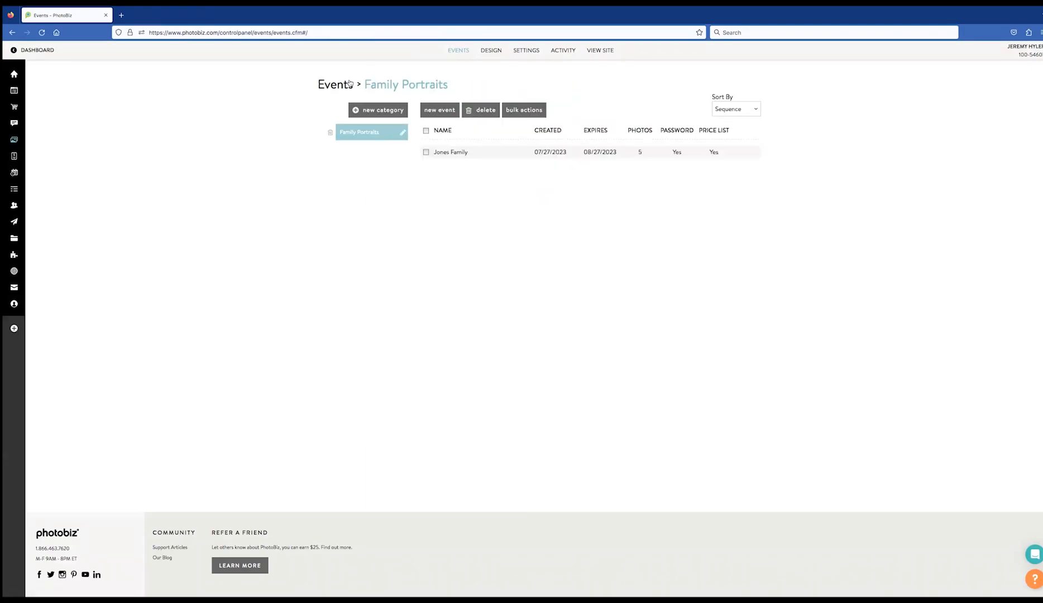
{"action": "left_click", "coordinate": [567, 54]}
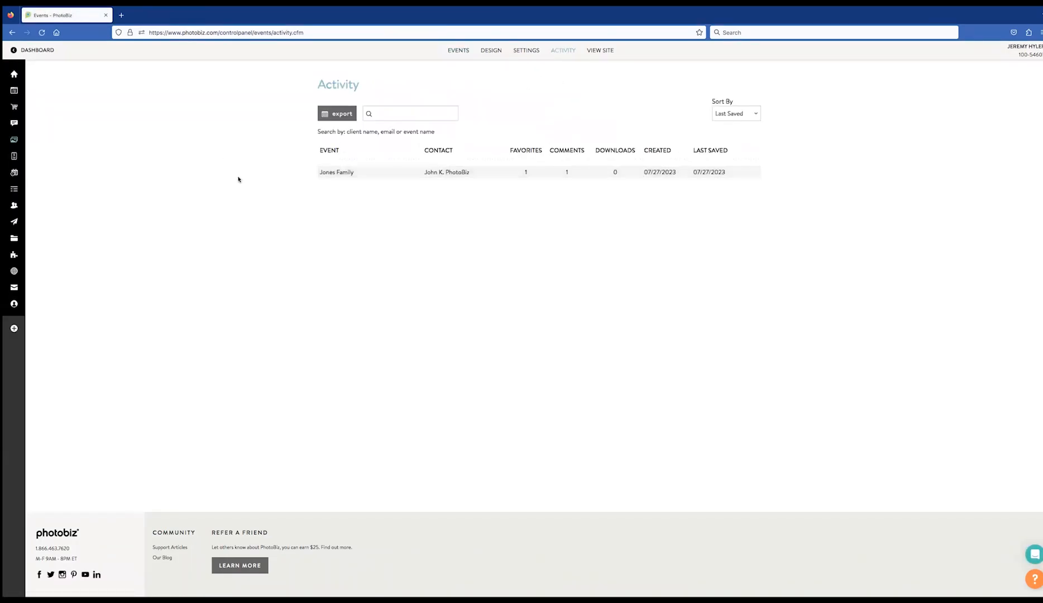
{"action": "left_click", "coordinate": [333, 173]}
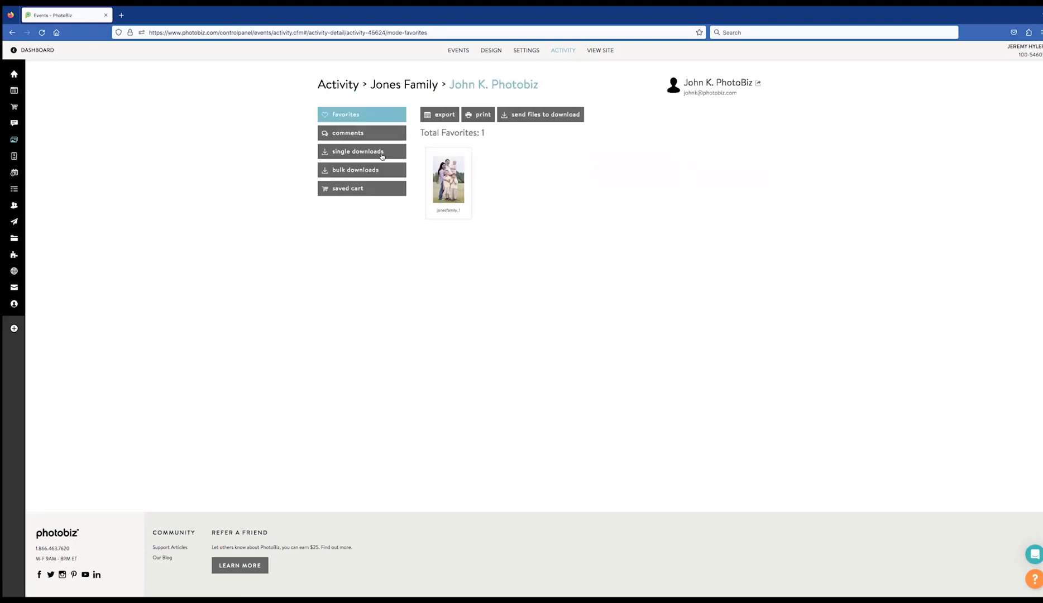
{"action": "left_click", "coordinate": [353, 139]}
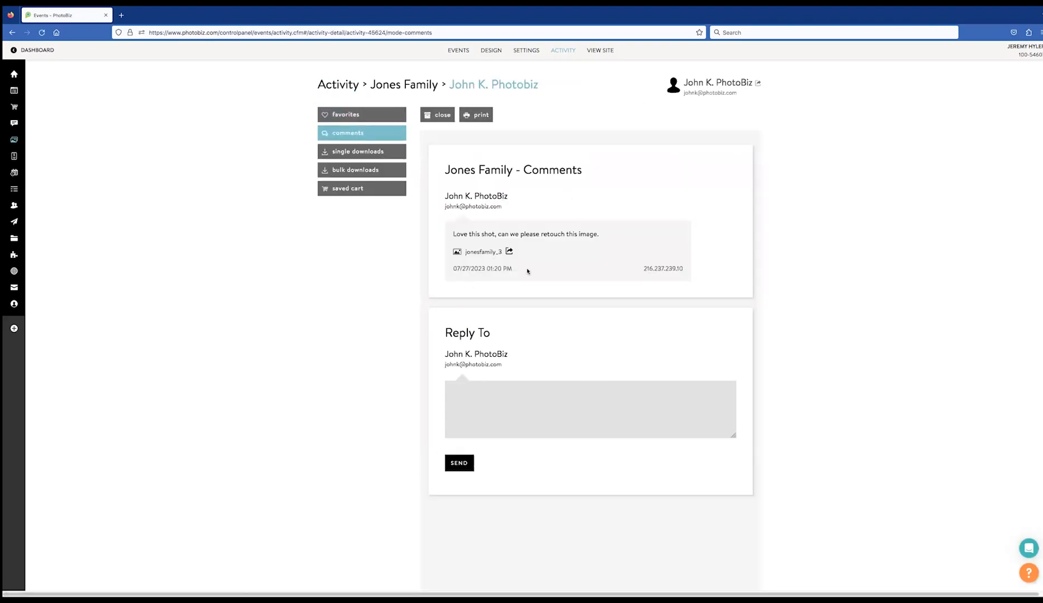
{"action": "left_click", "coordinate": [369, 174]}
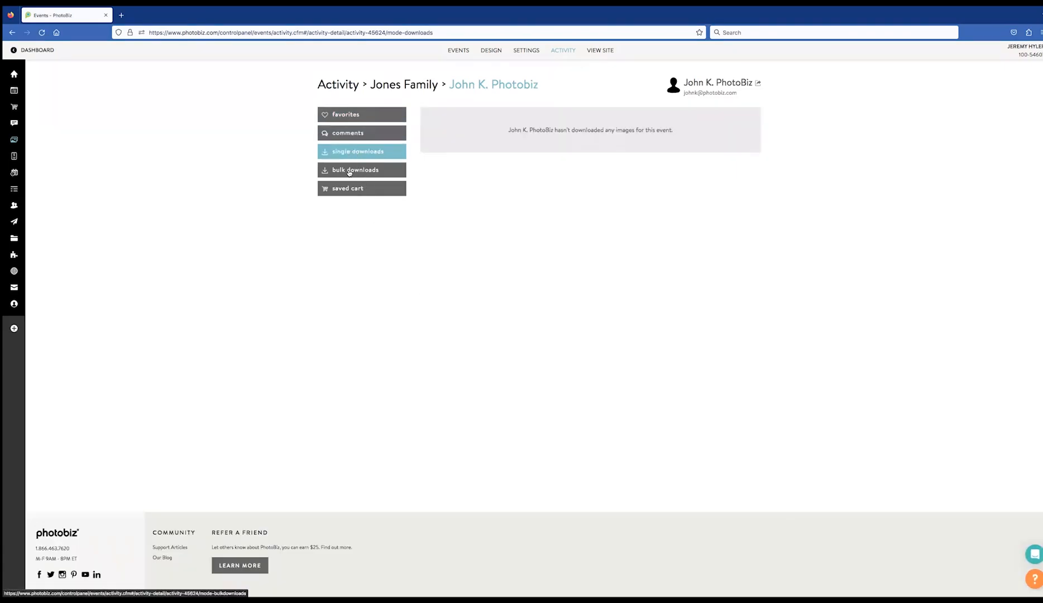
{"action": "left_click", "coordinate": [365, 152]}
{"action": "left_click", "coordinate": [367, 169]}
{"action": "left_click", "coordinate": [362, 191]}
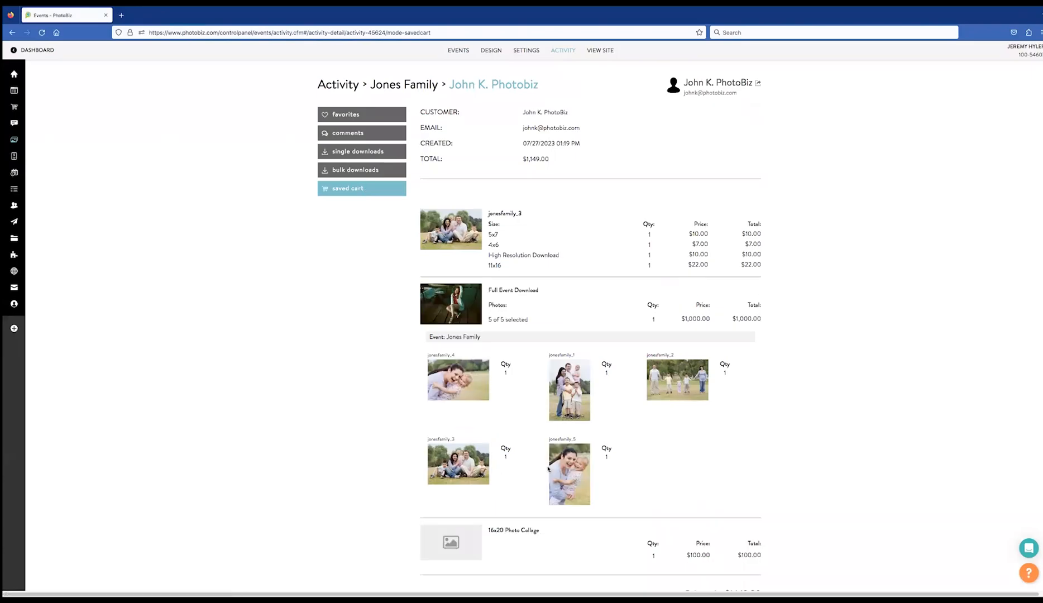
Review the saved cart's prints, Full Event Download and collage totalling $1,149.00, then view the client proofing site
{"action": "scroll", "coordinate": [804, 362], "scroll_direction": "down", "scroll_amount": 3}
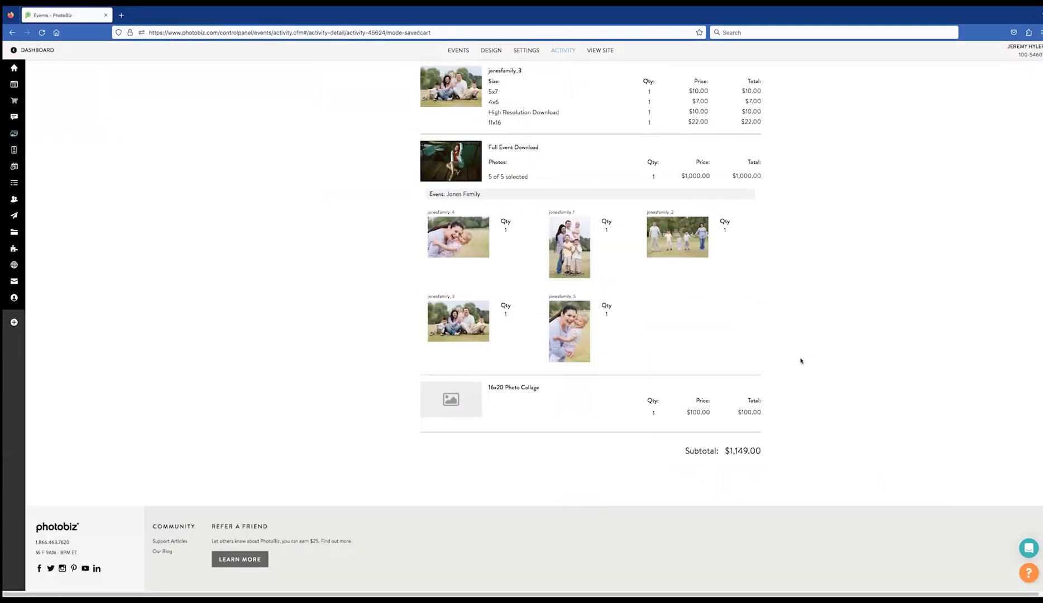
{"action": "scroll", "coordinate": [801, 356], "scroll_direction": "up", "scroll_amount": 3}
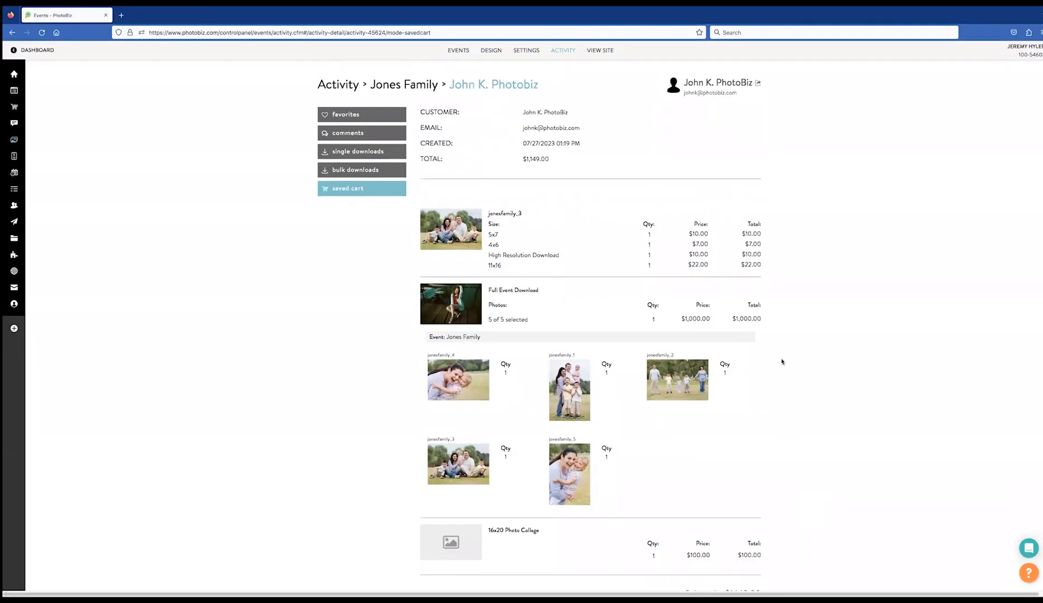
{"action": "scroll", "coordinate": [566, 258], "scroll_direction": "down", "scroll_amount": 3}
{"action": "scroll", "coordinate": [549, 170], "scroll_direction": "up", "scroll_amount": 2}
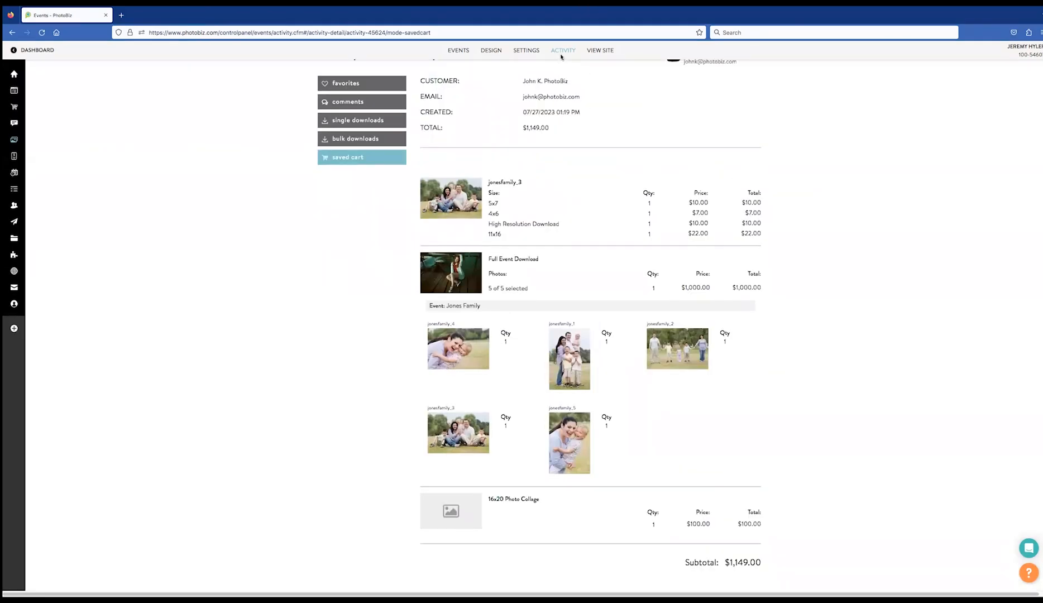
{"action": "left_click", "coordinate": [598, 52]}
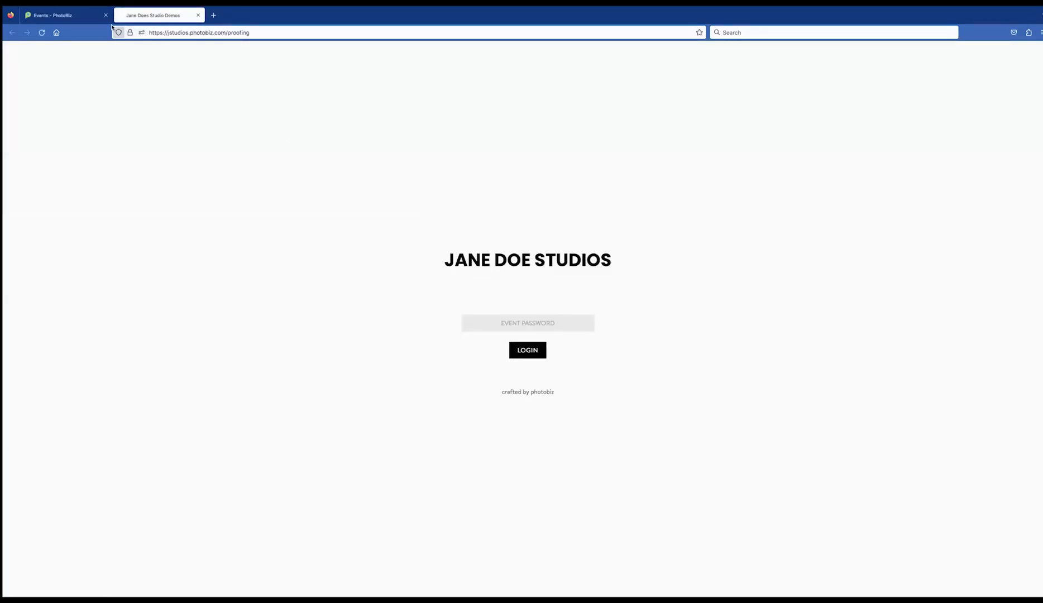
Log in to the client proofing site with the event password, declining to save it
{"action": "left_click", "coordinate": [512, 330]}
{"action": "type", "text": "••"}
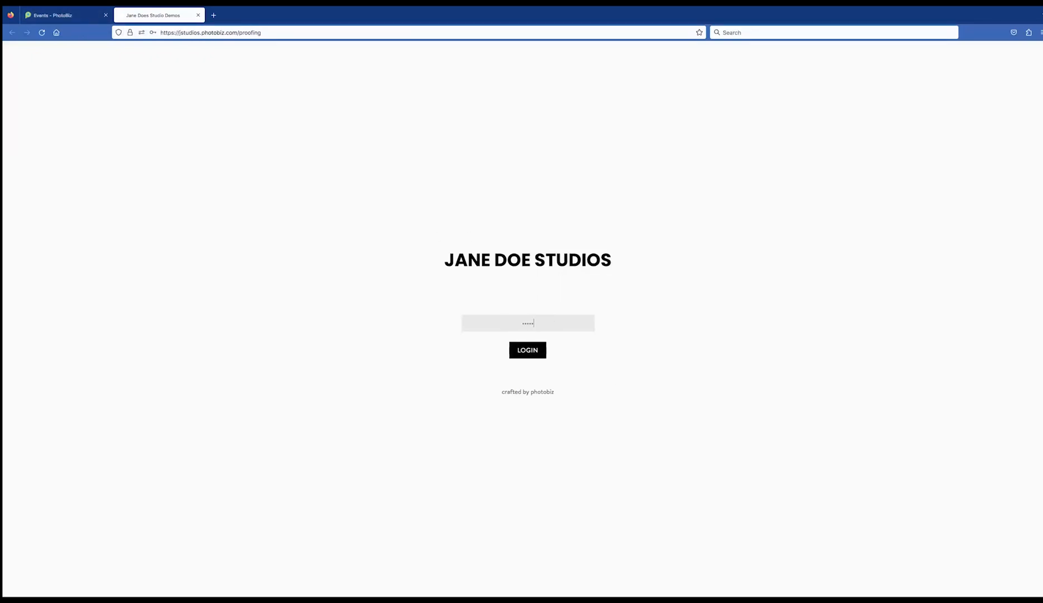
{"action": "key", "text": "Return"}
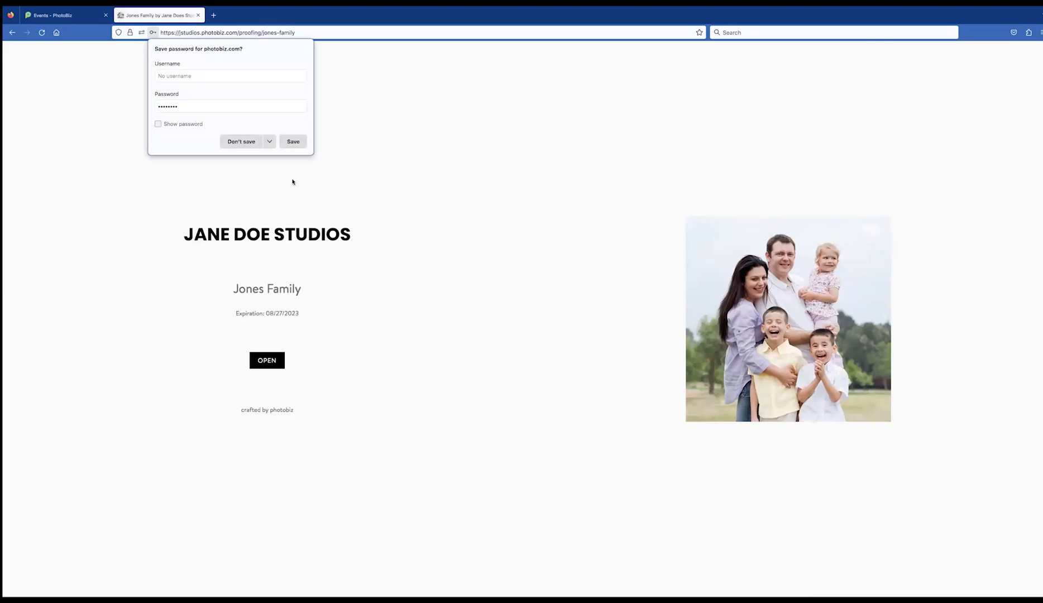
{"action": "left_click", "coordinate": [241, 142]}
Open the Jones Family gallery, view jonesfamily_3 full size, then return to the control panel tab
{"action": "left_click", "coordinate": [267, 362]}
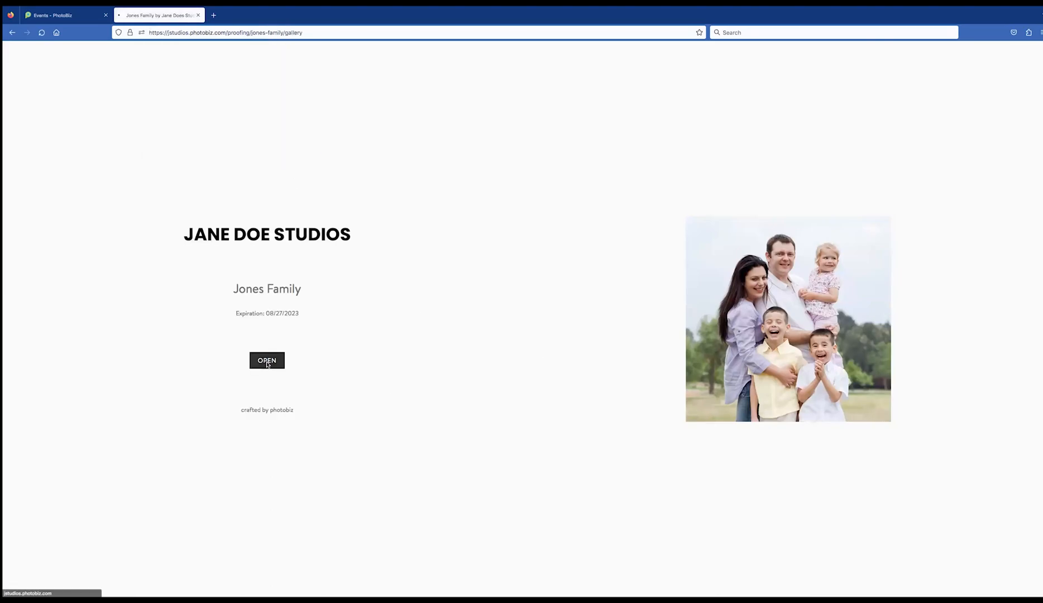
{"action": "left_click", "coordinate": [491, 206]}
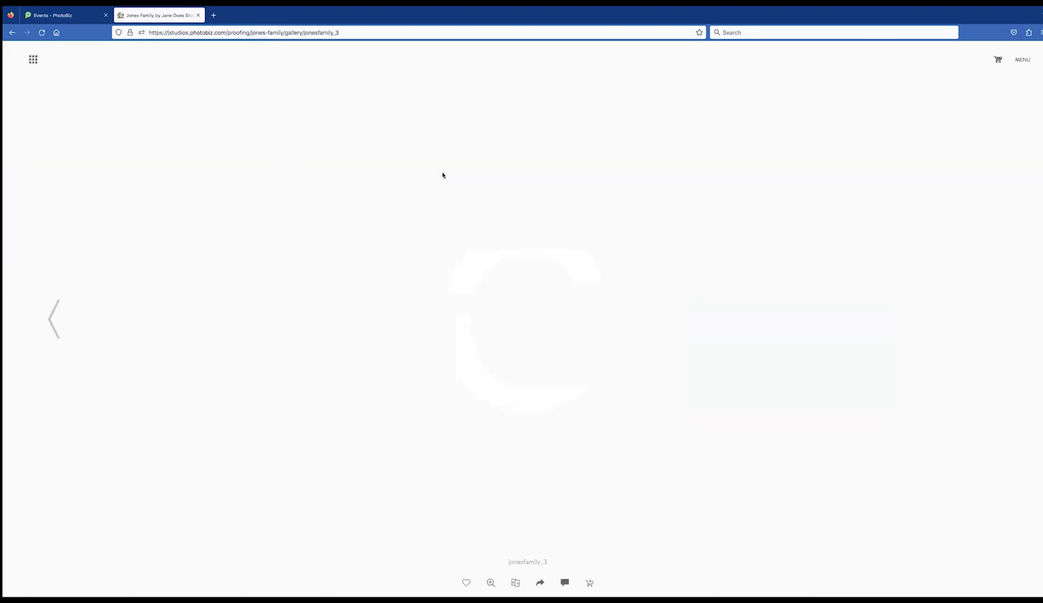
{"action": "left_click", "coordinate": [33, 59]}
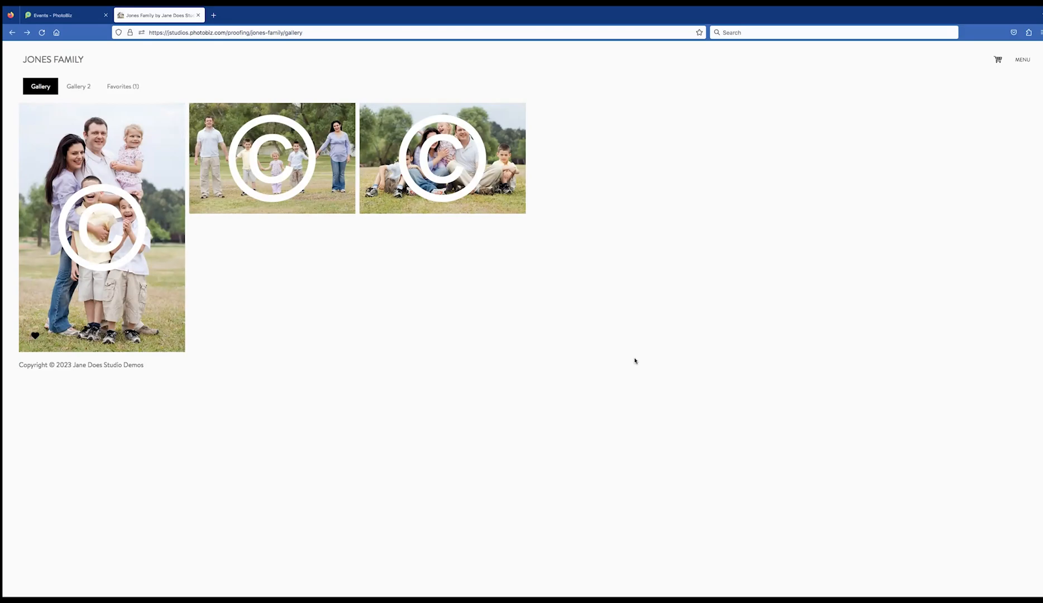
{"action": "left_click", "coordinate": [42, 10]}
{"action": "left_click", "coordinate": [6, 107]}
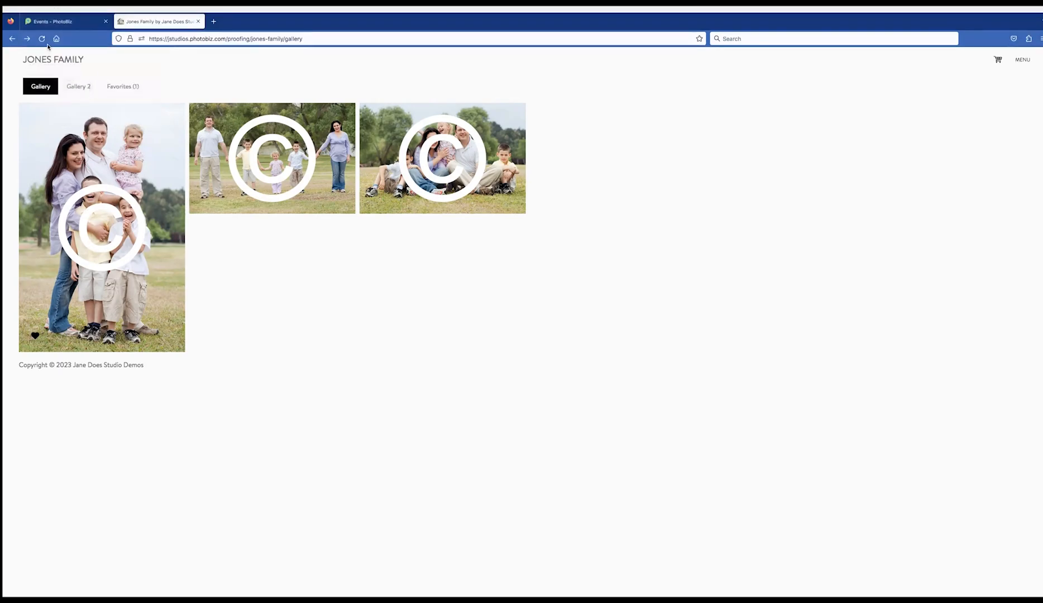
{"action": "left_click", "coordinate": [66, 14]}
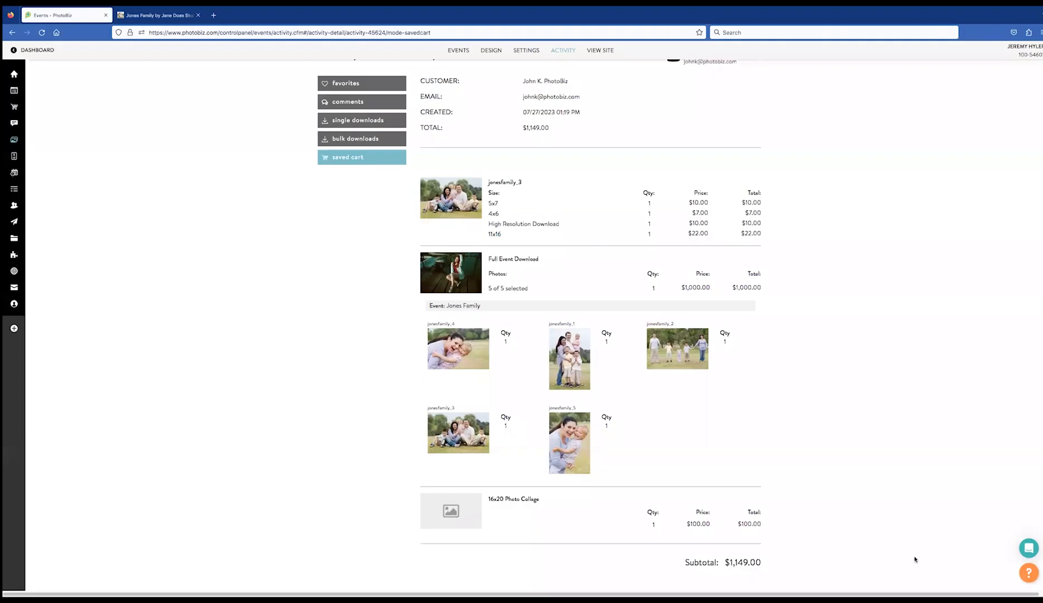
Open the support chat and PhotoBiz Assistant help, close the Assistant, and return to the Family Portraits events list
{"action": "left_click", "coordinate": [1030, 550]}
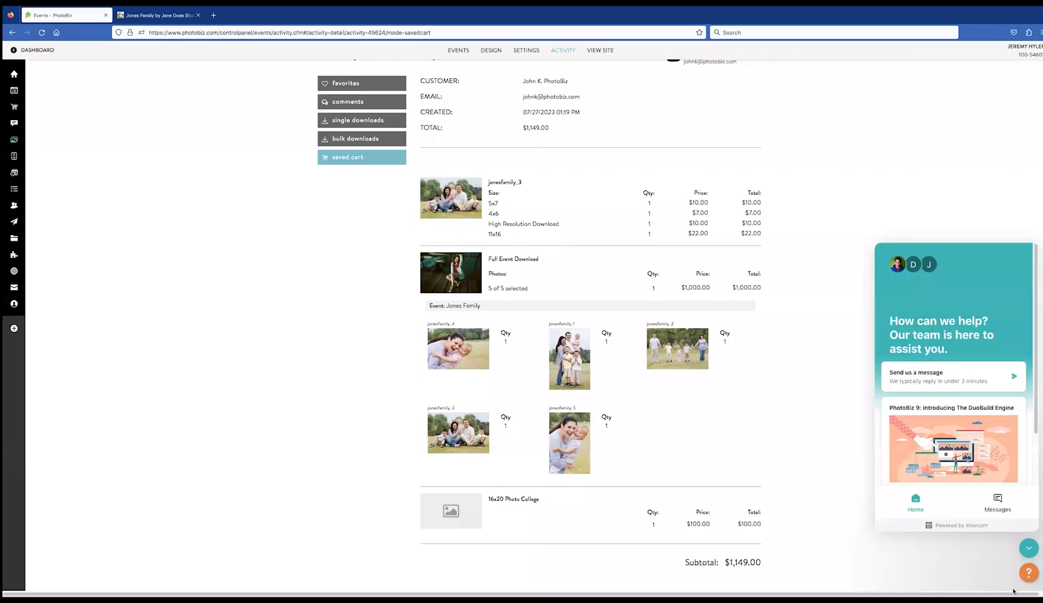
{"action": "left_click", "coordinate": [1028, 575]}
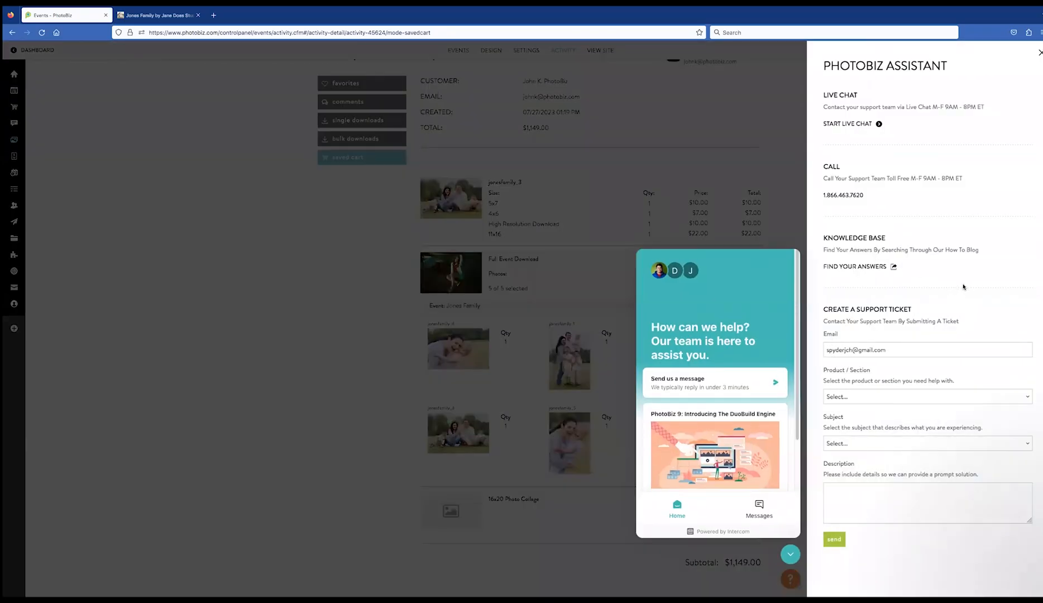
{"action": "left_click", "coordinate": [247, 337]}
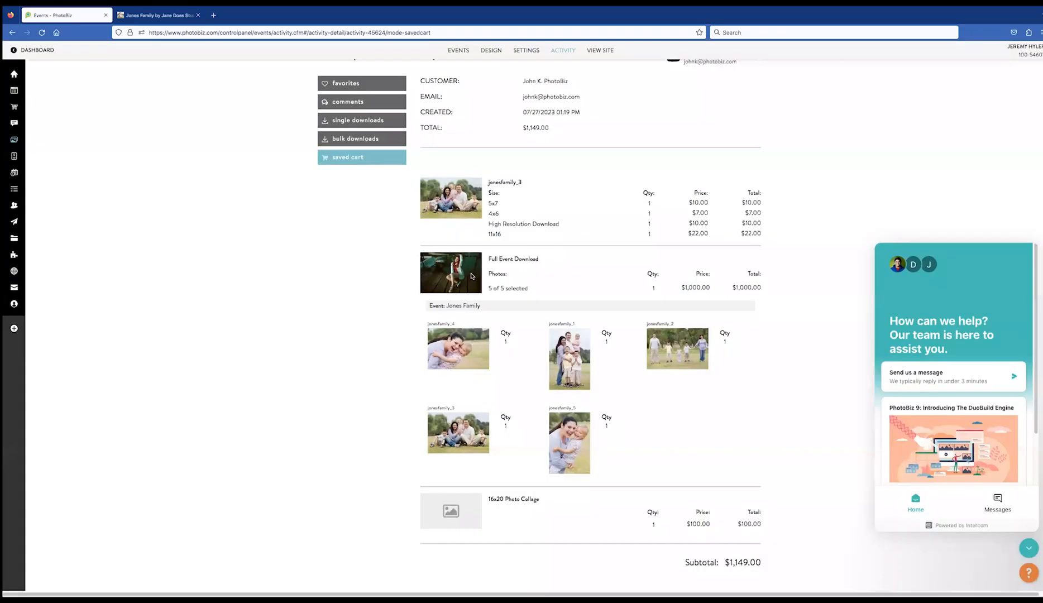
{"action": "left_click", "coordinate": [460, 50]}
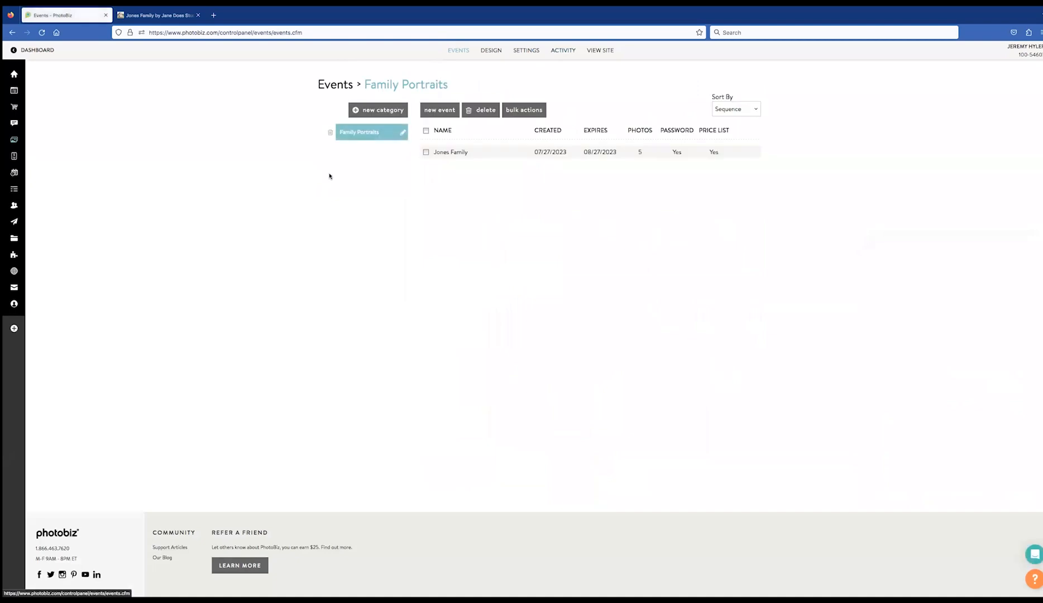